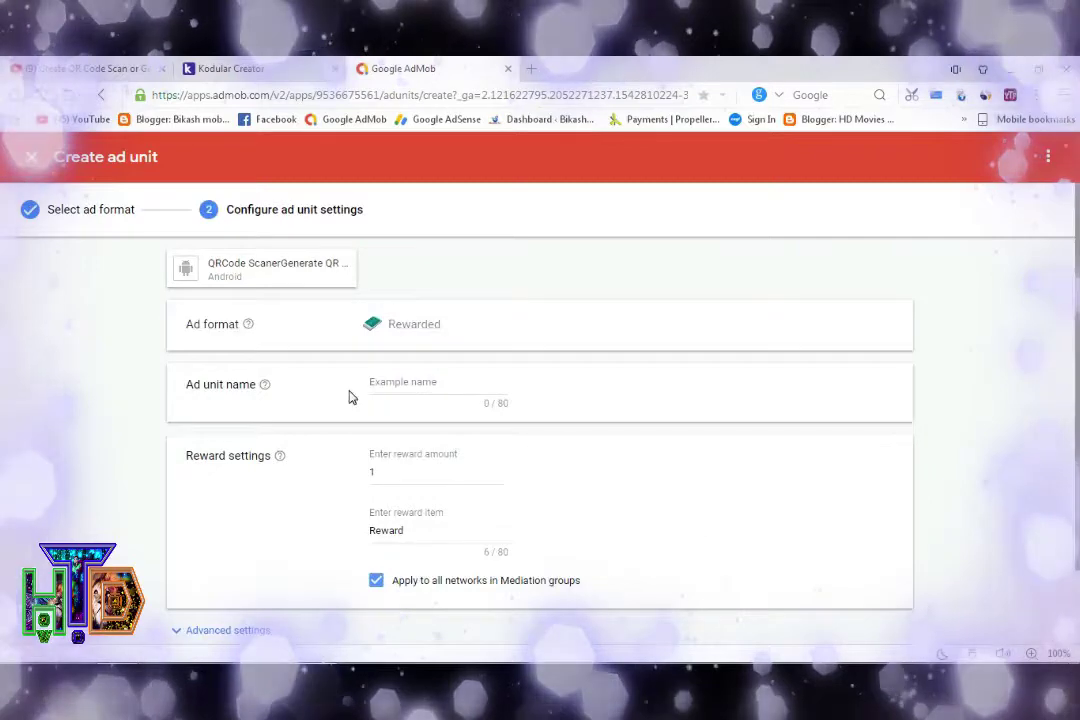
# Name the rewarded ad unit R1, keep the default reward settings, and create it
pyautogui.click(403, 381)
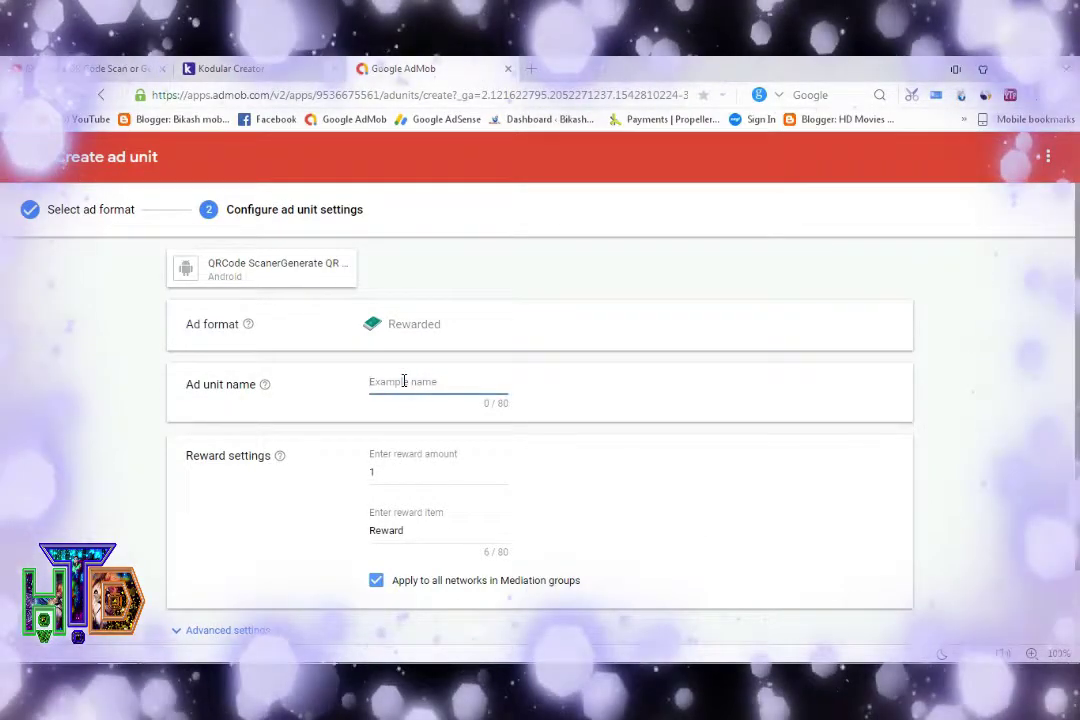
pyautogui.write('R')
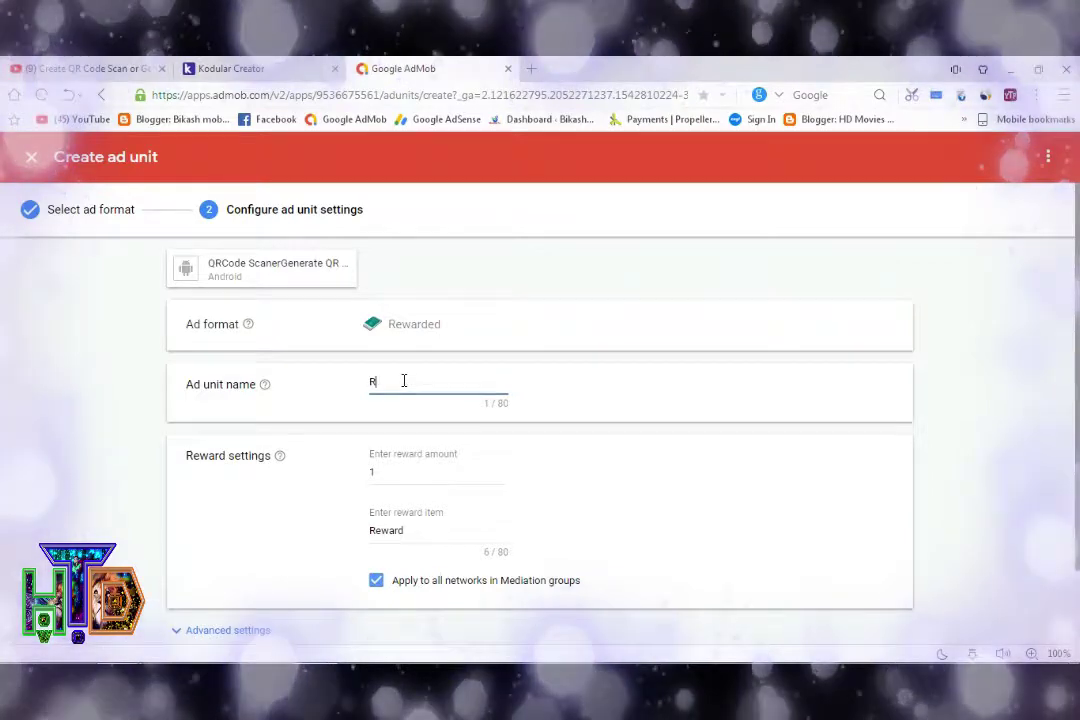
pyautogui.write('1')
pyautogui.click(424, 478)
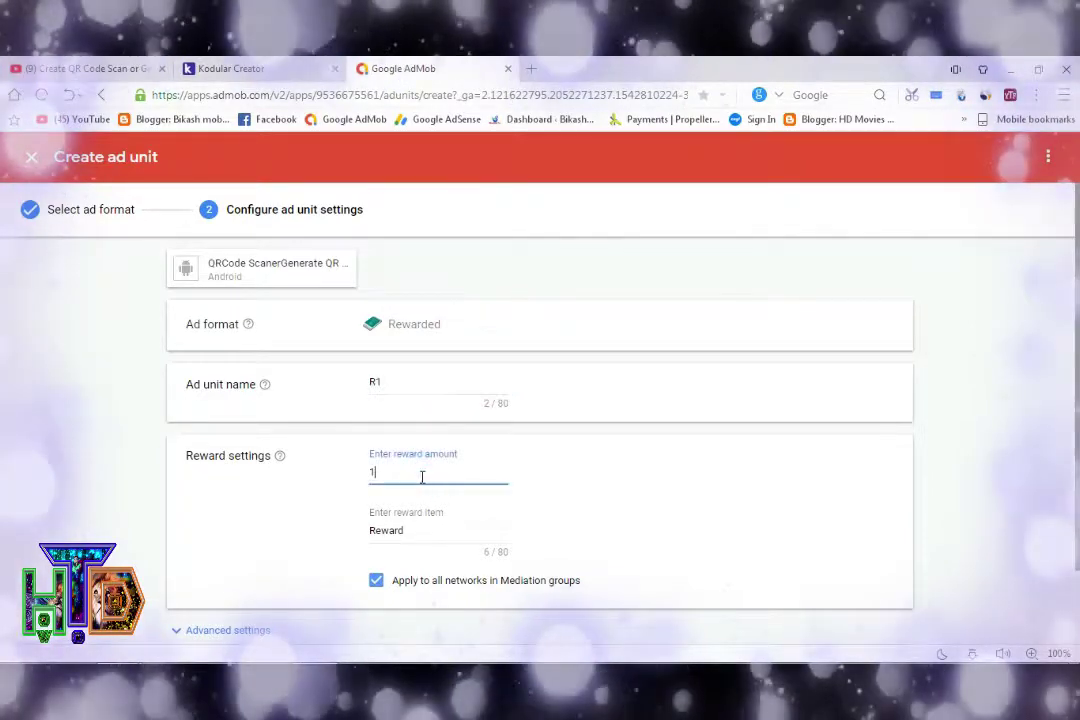
pyautogui.scroll(-2, 424, 480)
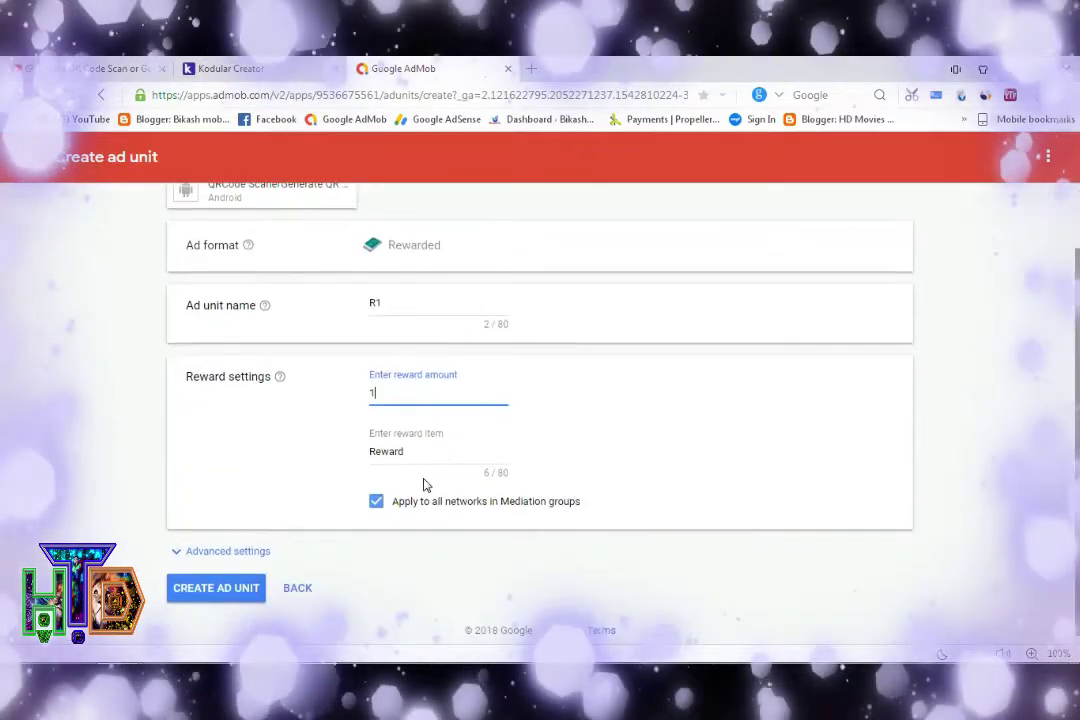
pyautogui.click(213, 592)
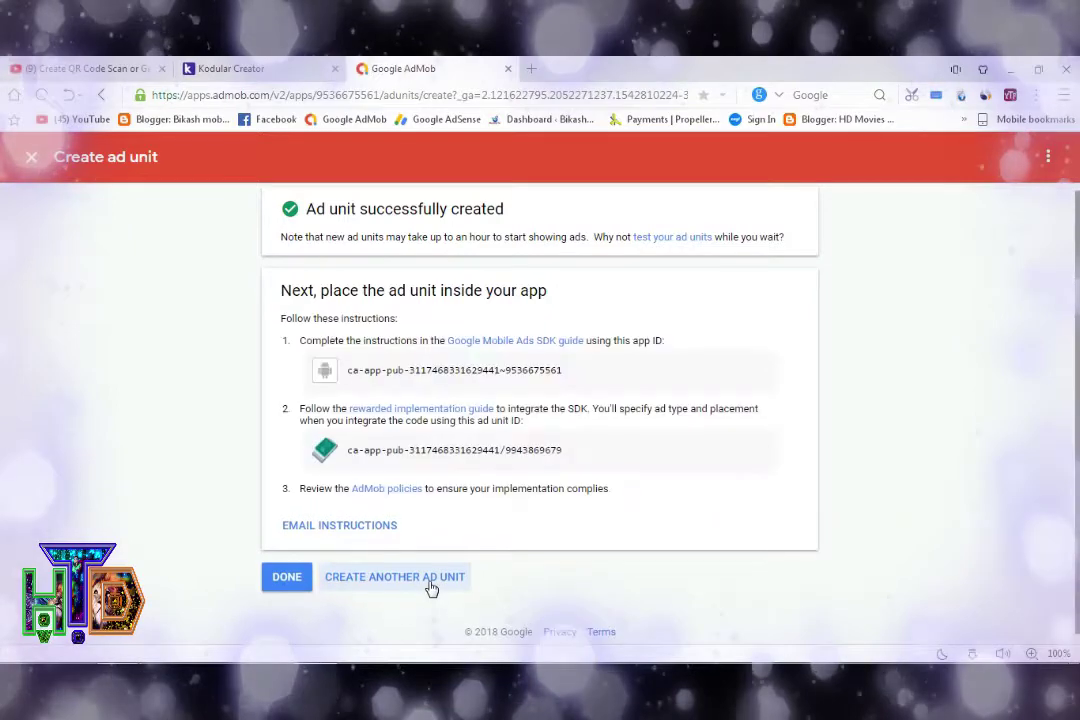
# Create another rewarded ad unit named R2 with the default reward settings and finish ad unit creation
pyautogui.click(425, 585)
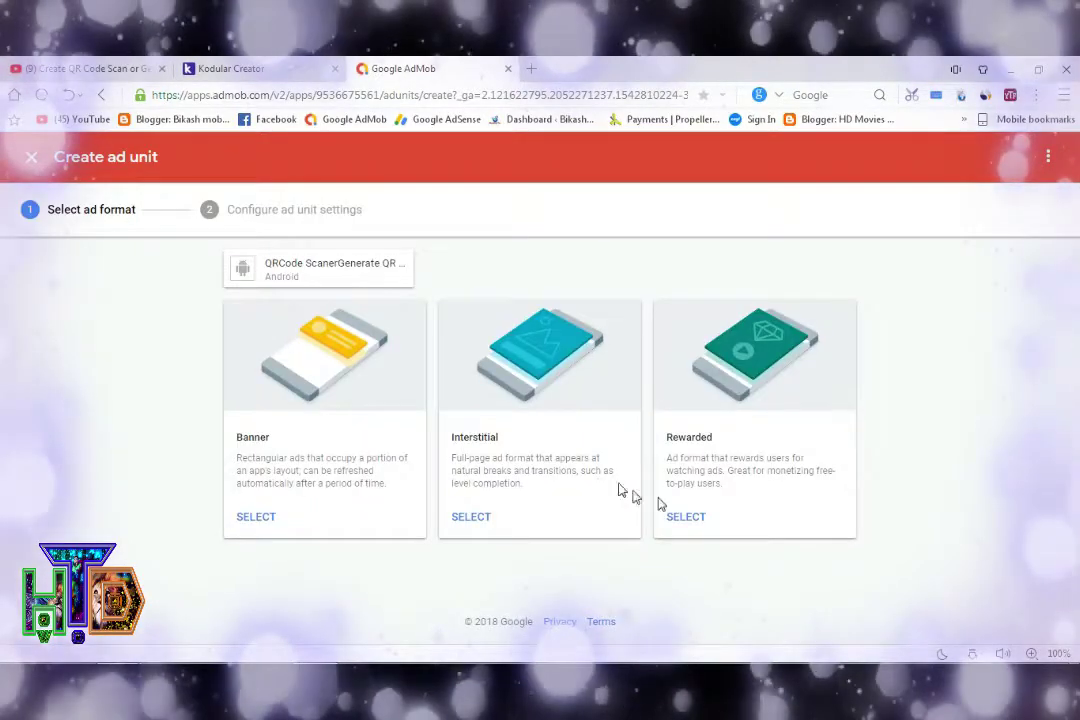
pyautogui.click(687, 518)
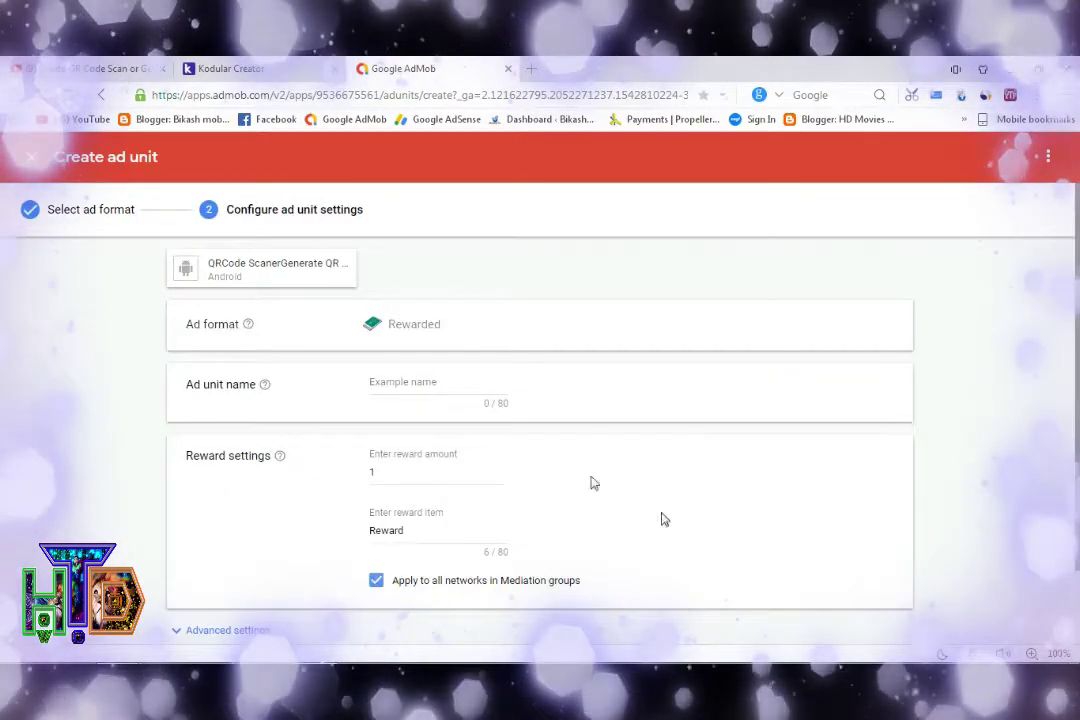
pyautogui.click(400, 382)
pyautogui.write('R2')
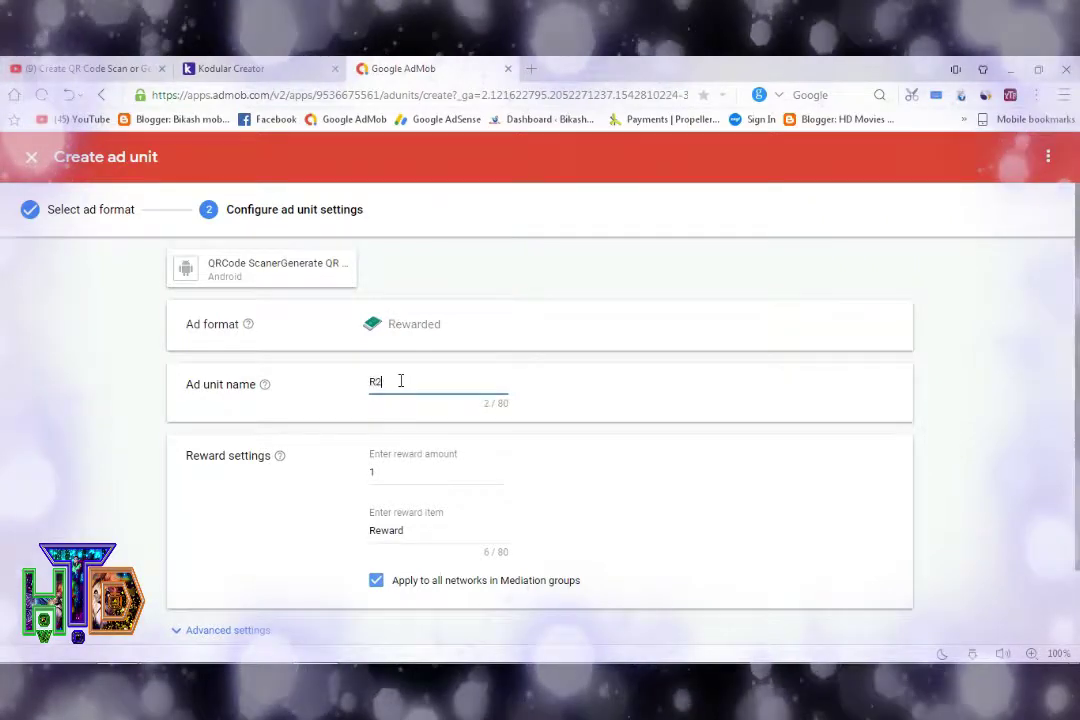
pyautogui.scroll(-2, 300, 534)
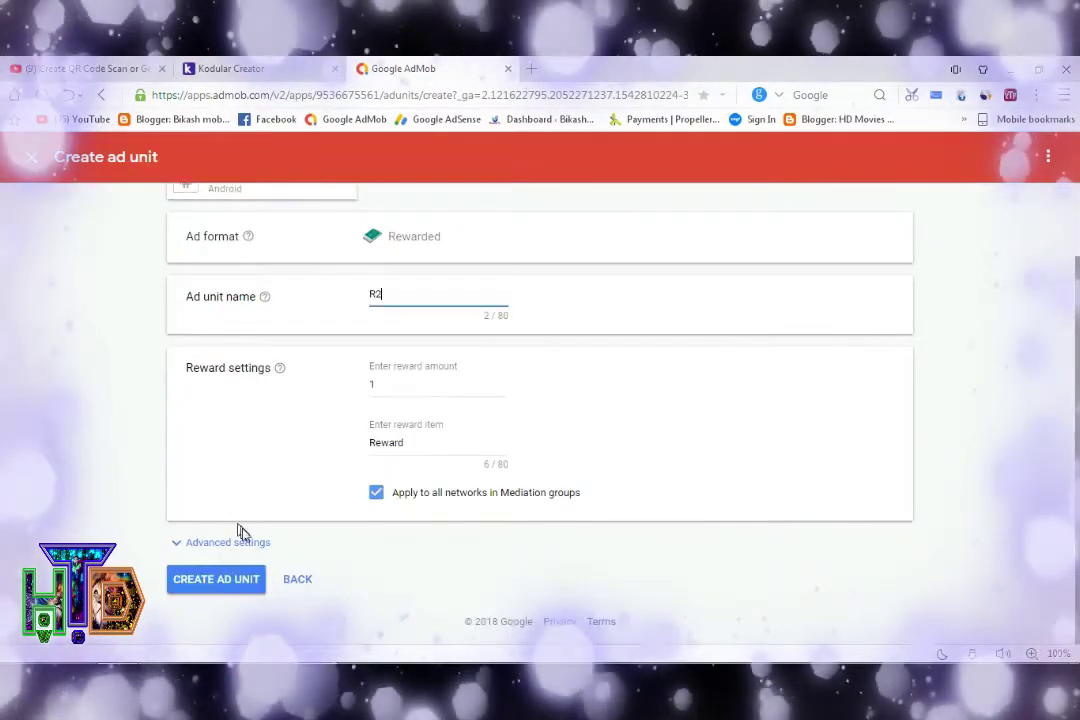
pyautogui.click(229, 581)
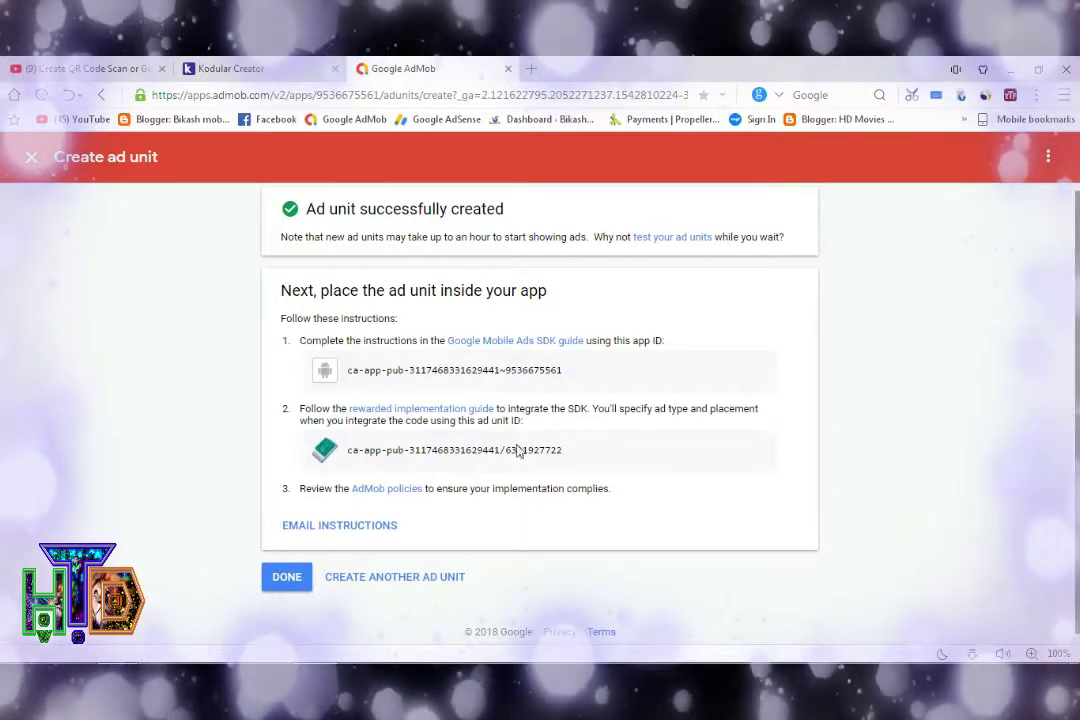
pyautogui.click(290, 580)
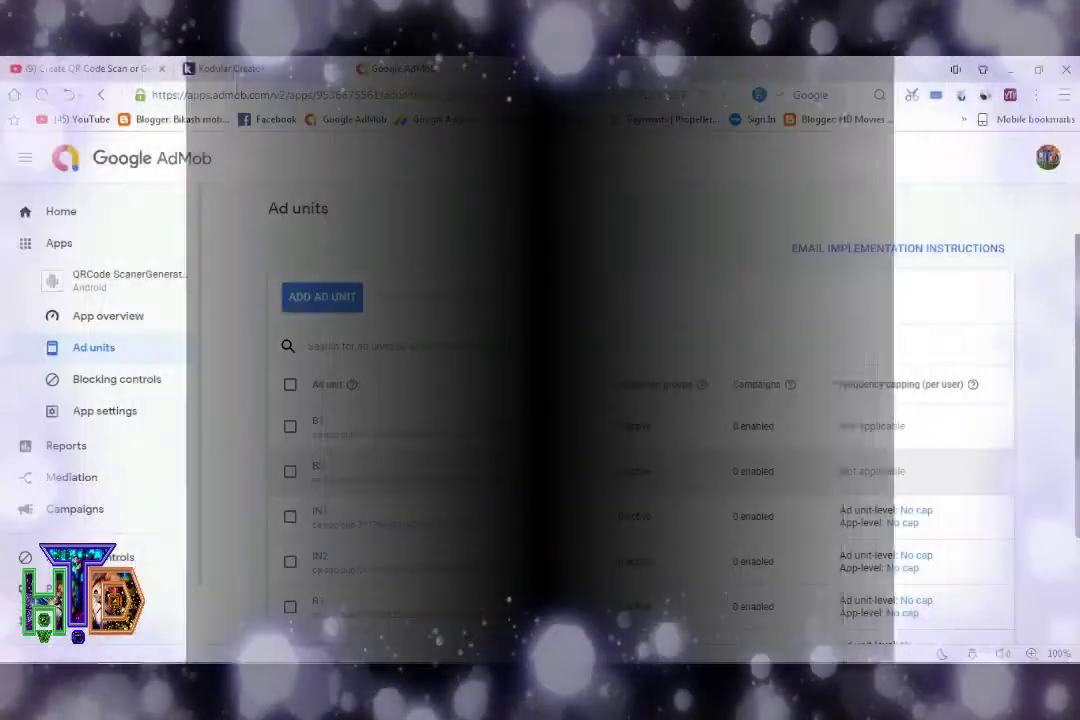
# Review the QR code app's list of ad units, and view all apps in the account
pyautogui.scroll(-3, 494, 458)
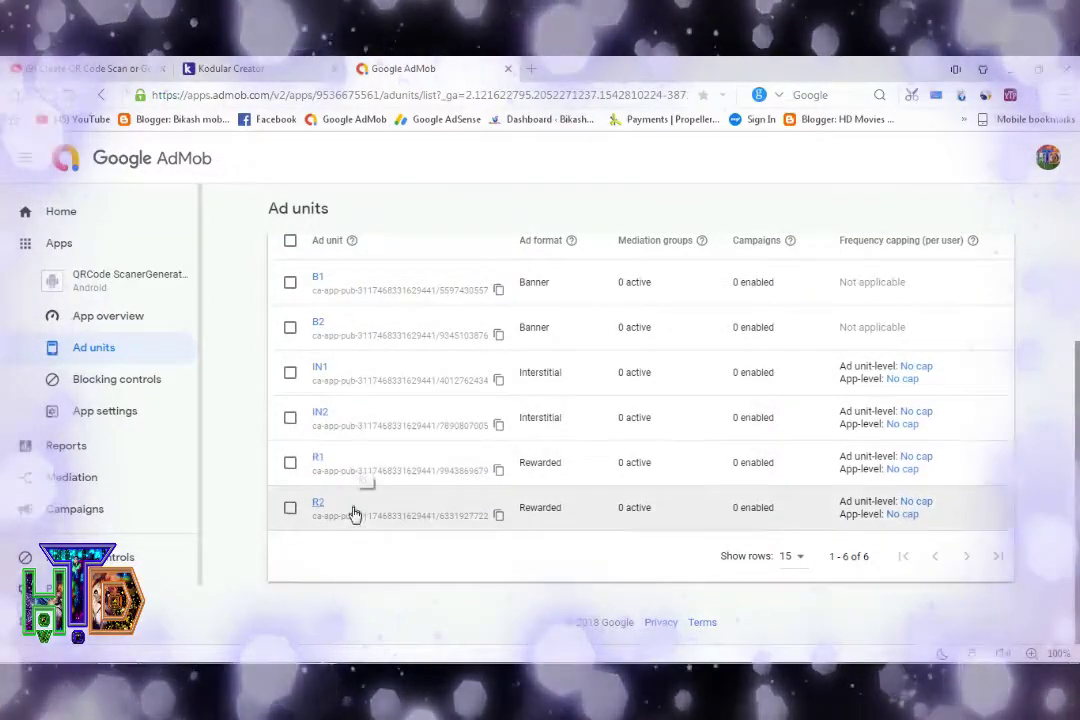
pyautogui.scroll(2, 556, 416)
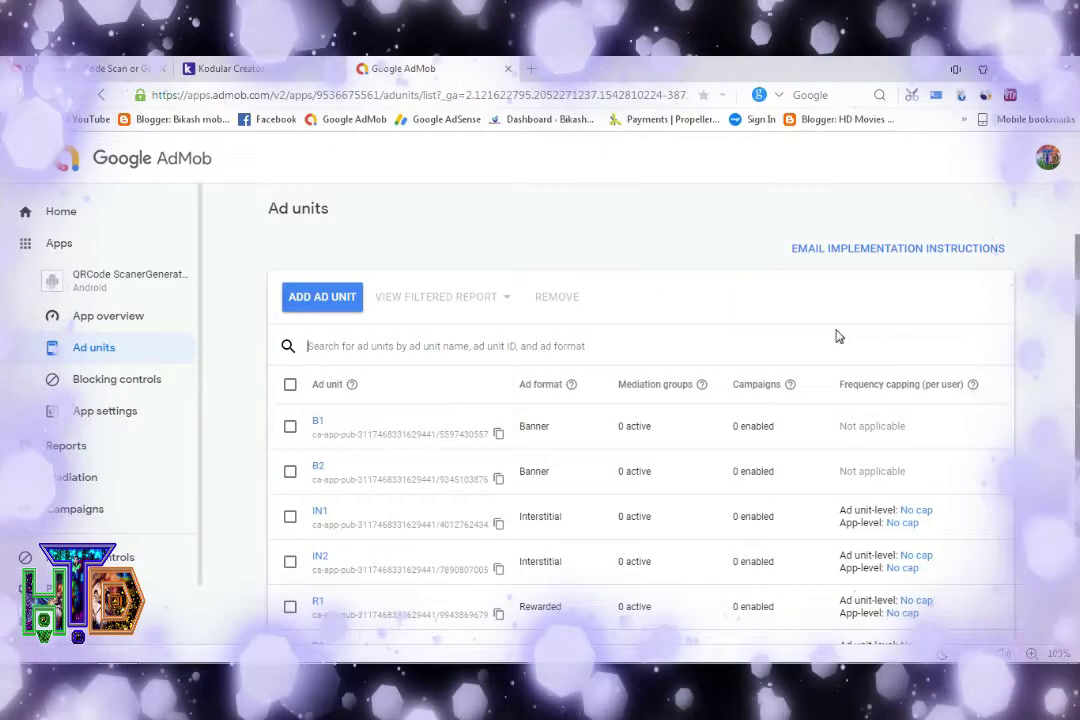
pyautogui.scroll(-2, 838, 337)
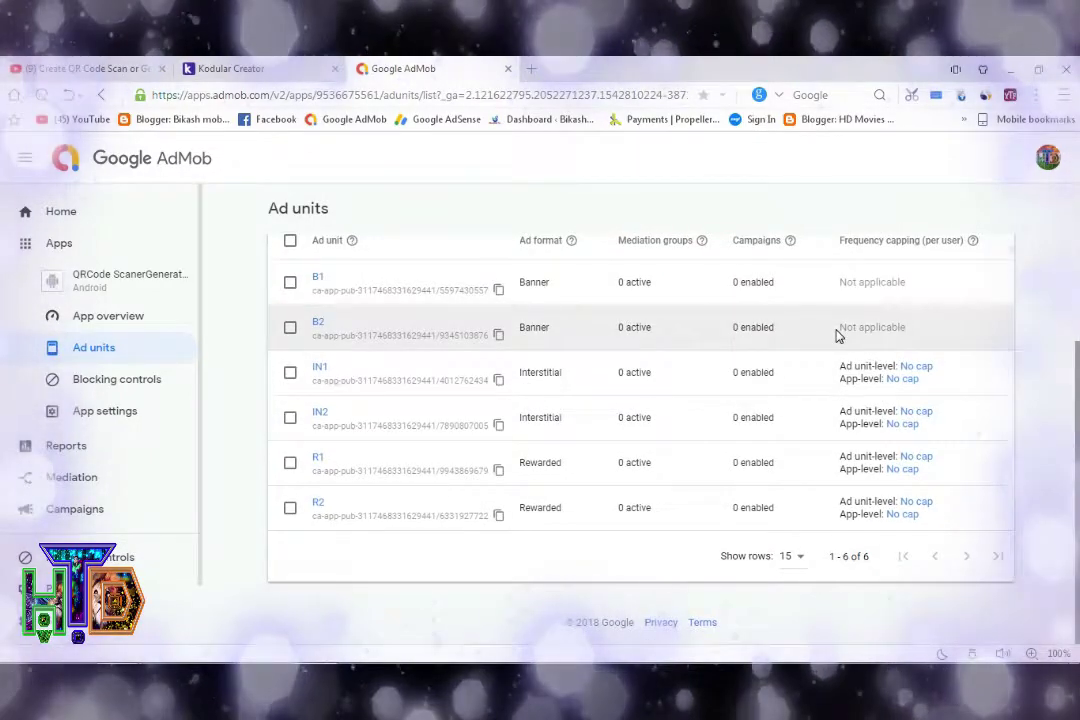
pyautogui.scroll(2, 838, 337)
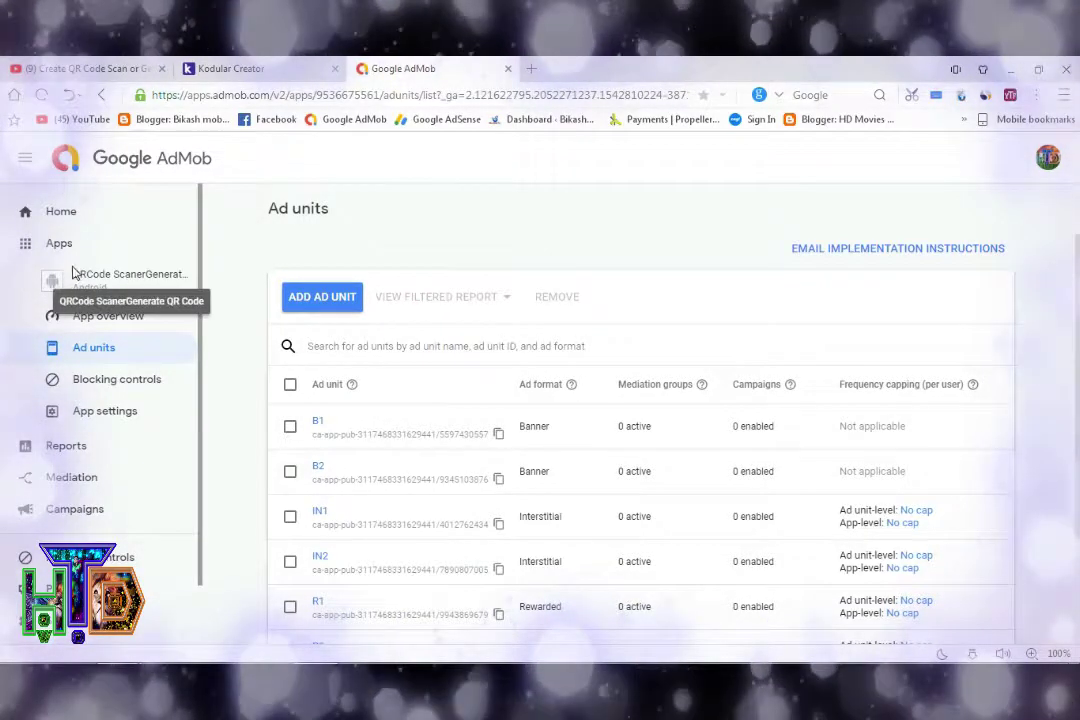
pyautogui.click(187, 244)
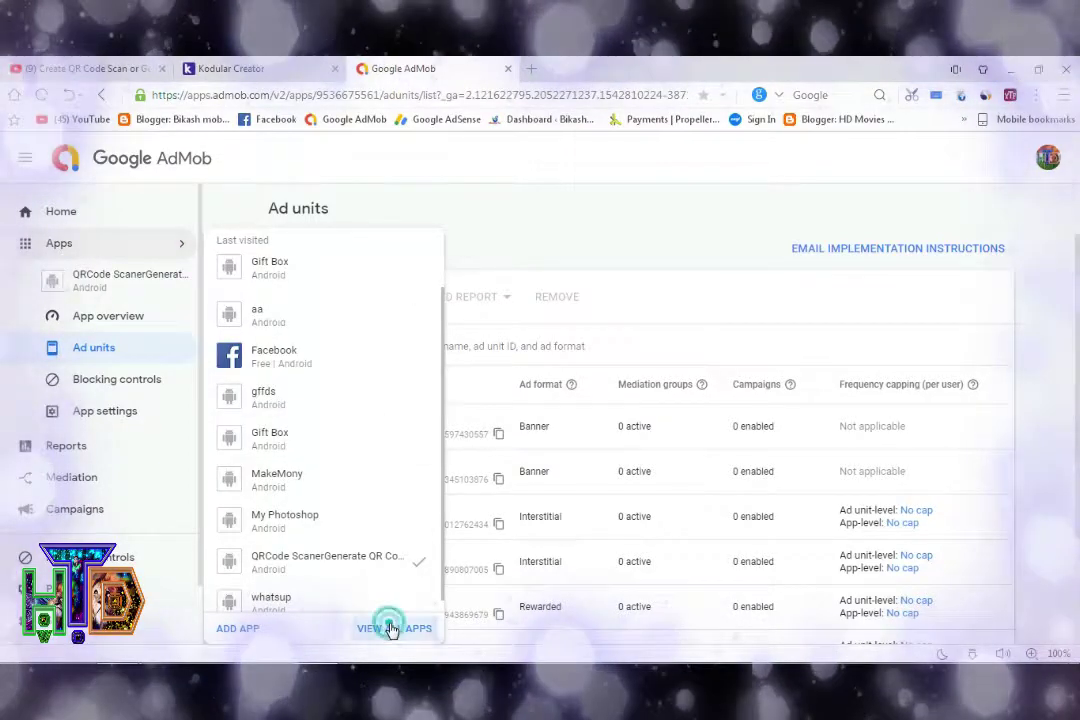
pyautogui.click(393, 628)
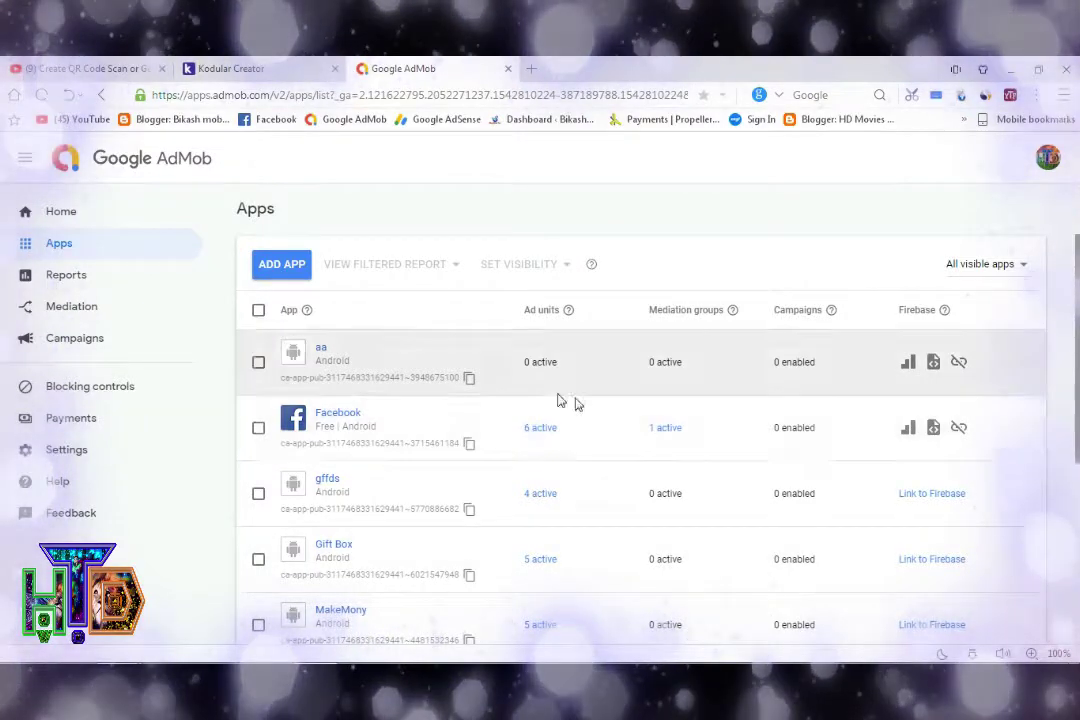
# Open the Facebook app's mediation groups from the apps list and examine the performance figures and group list
pyautogui.scroll(-1, 550, 413)
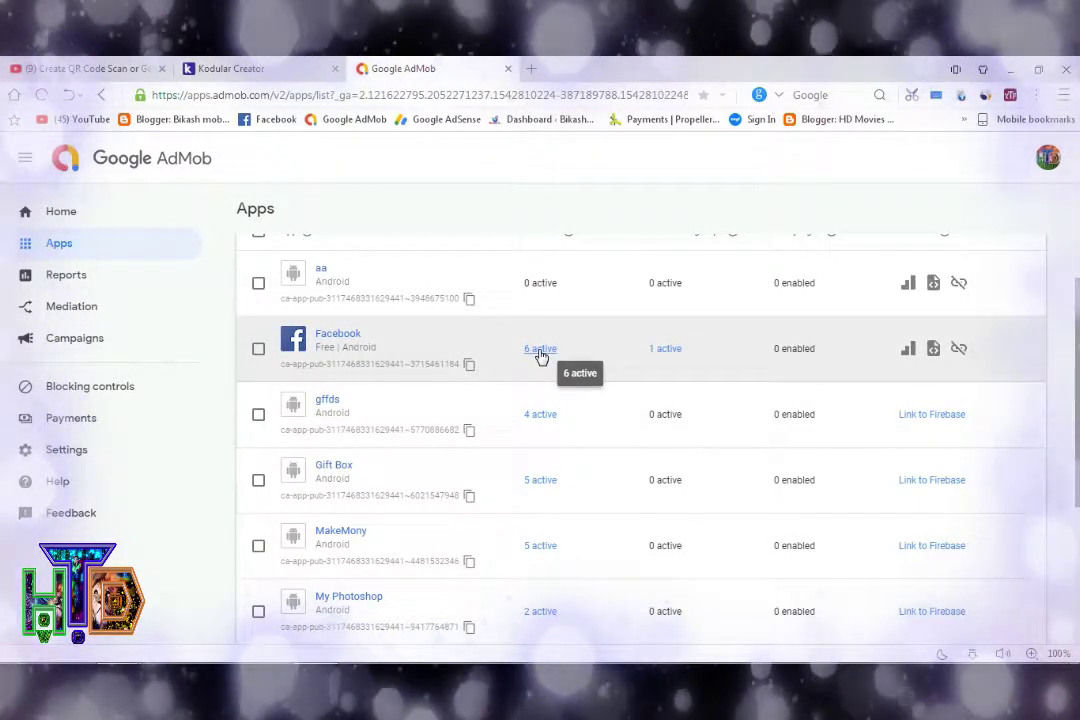
pyautogui.scroll(1, 646, 380)
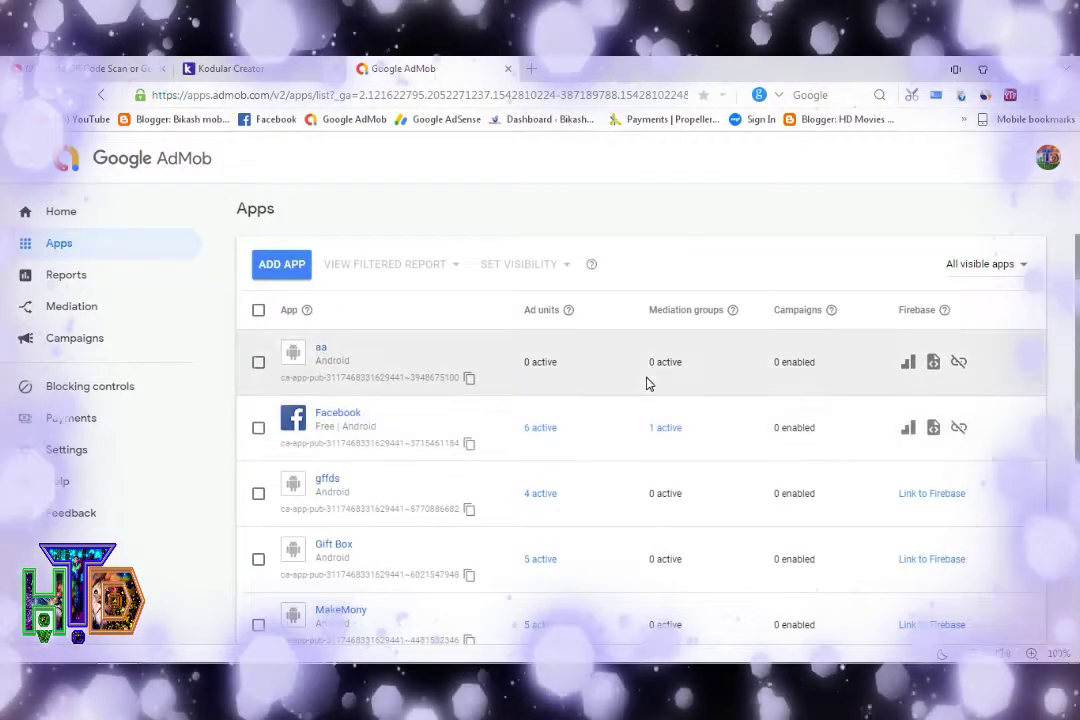
pyautogui.scroll(-1, 646, 383)
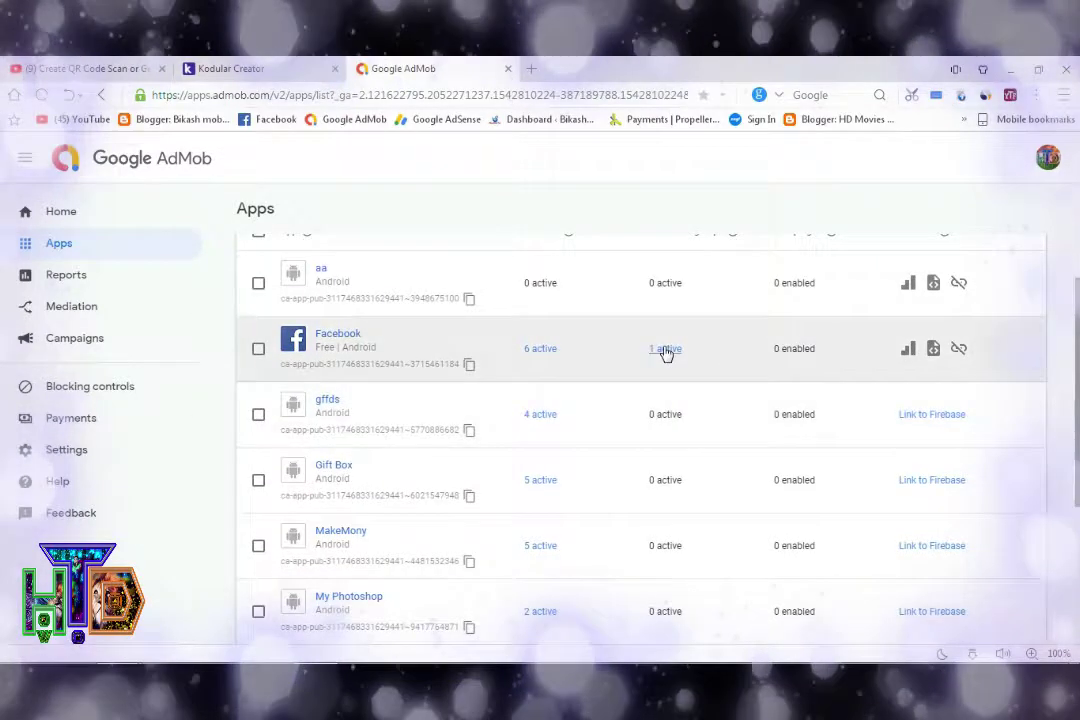
pyautogui.click(665, 350)
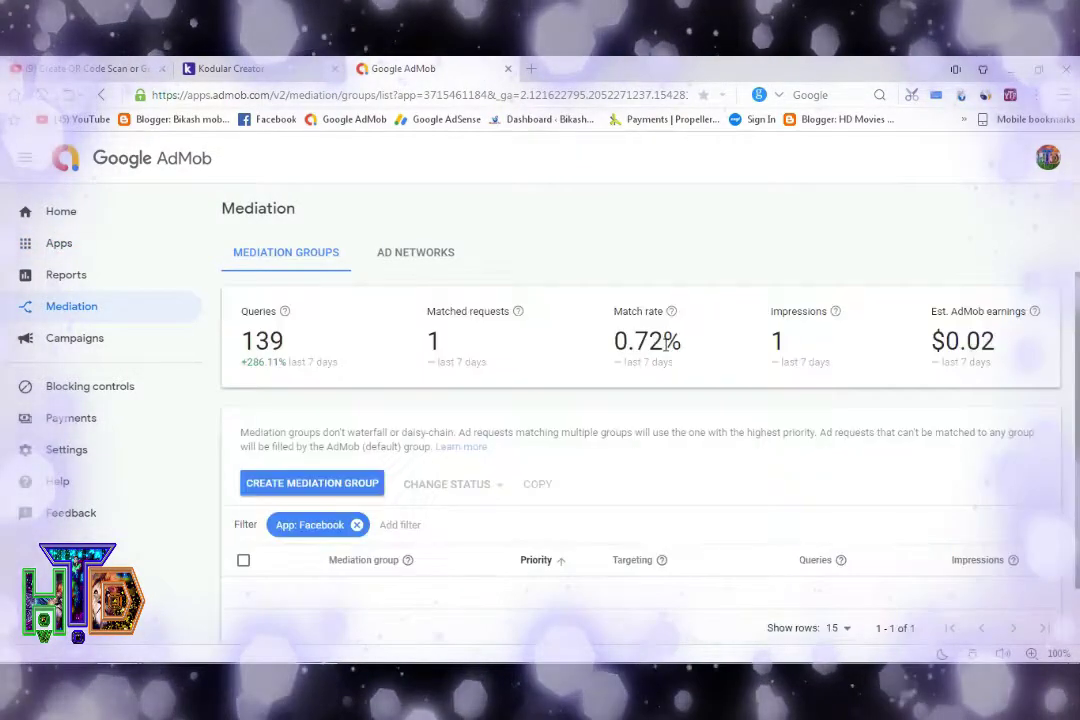
pyautogui.scroll(-1, 665, 350)
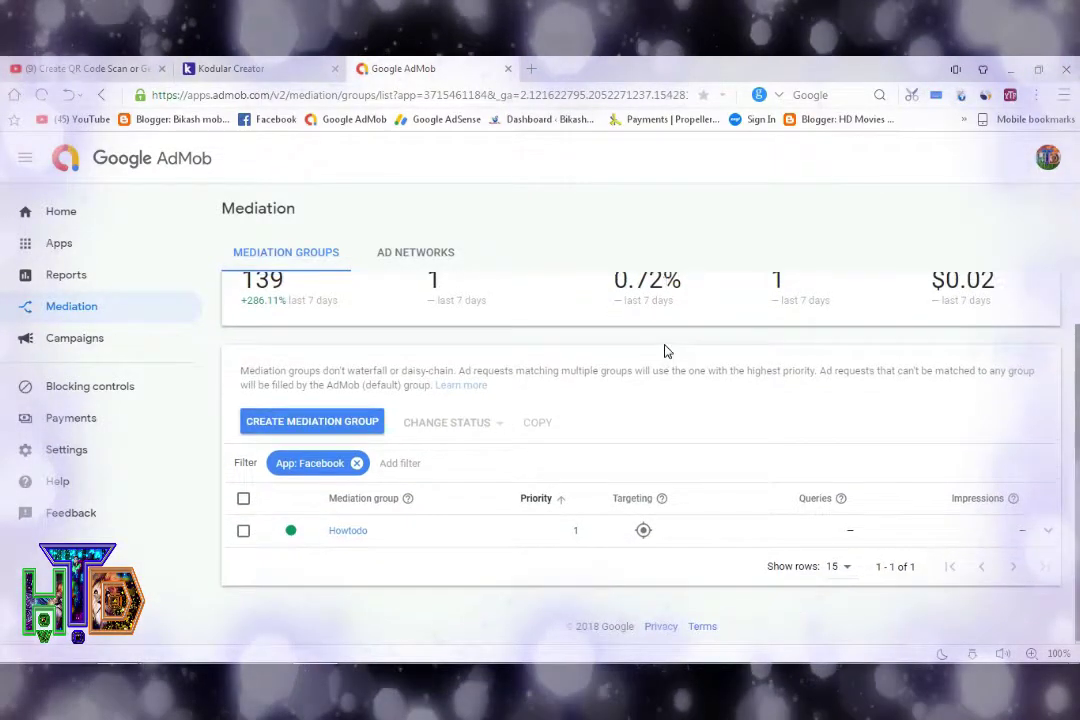
pyautogui.scroll(1, 450, 370)
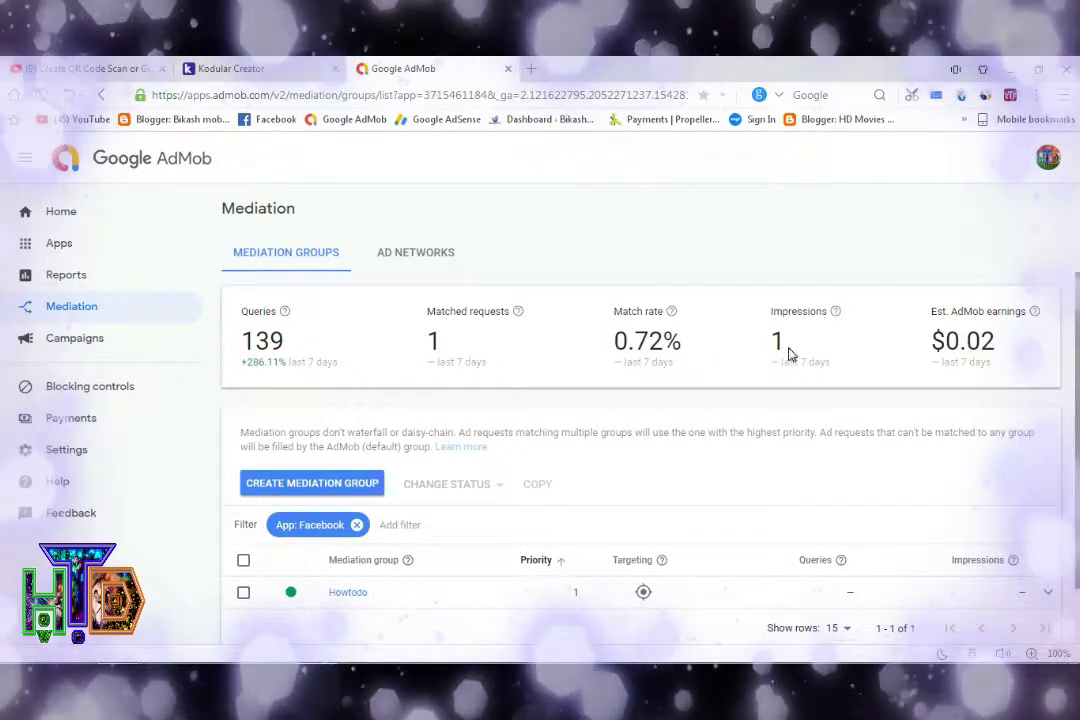
pyautogui.scroll(-1, 596, 478)
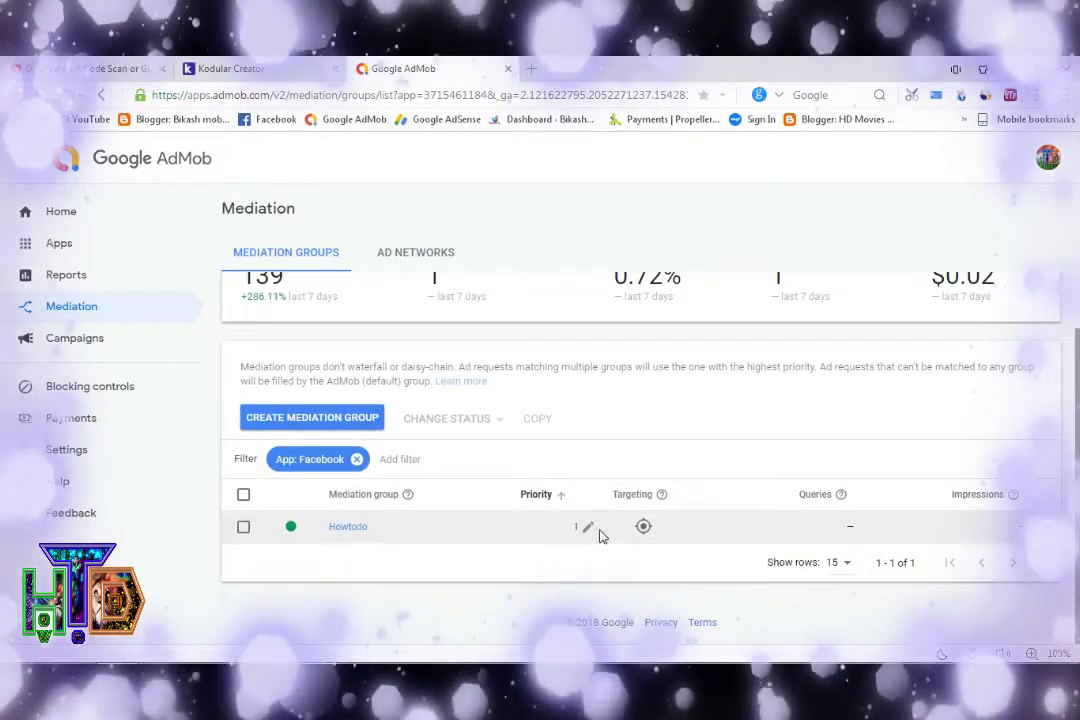
# Expand the Howtodo mediation group and examine its ad network details
pyautogui.moveTo(645, 535)
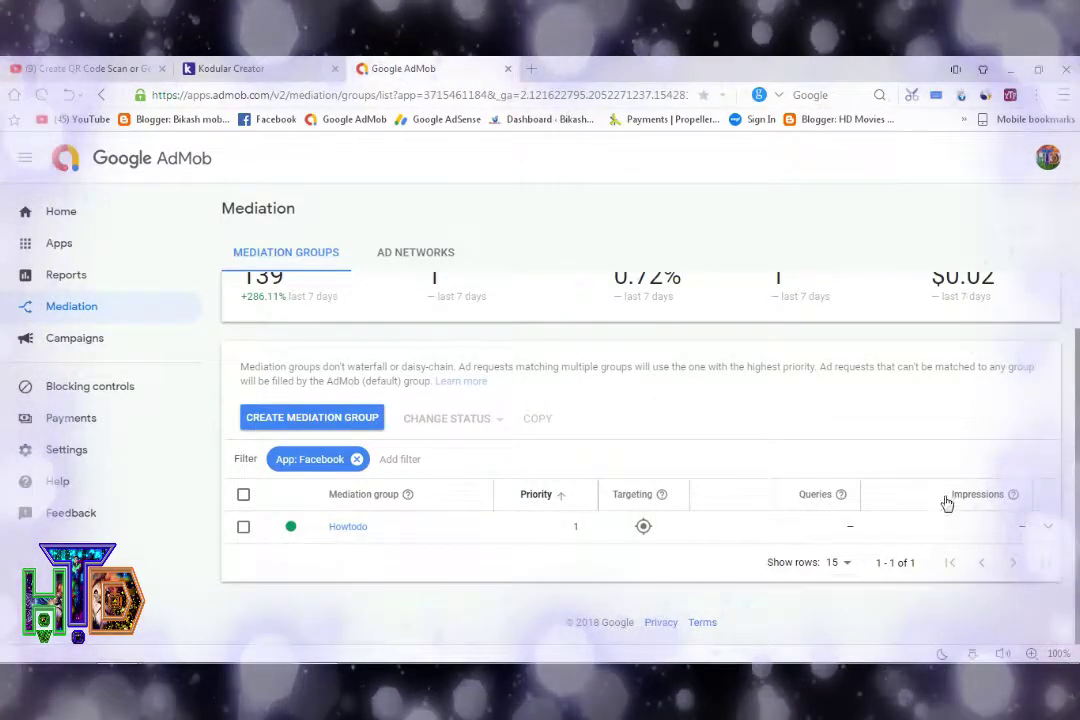
pyautogui.click(1050, 530)
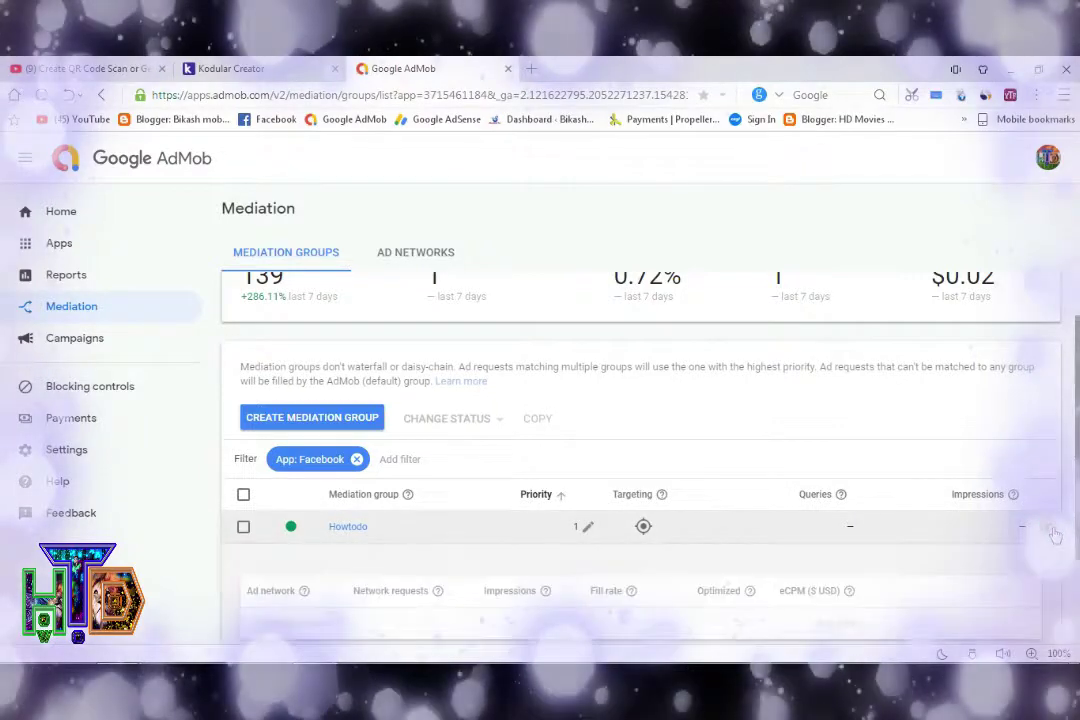
pyautogui.scroll(-2, 1003, 533)
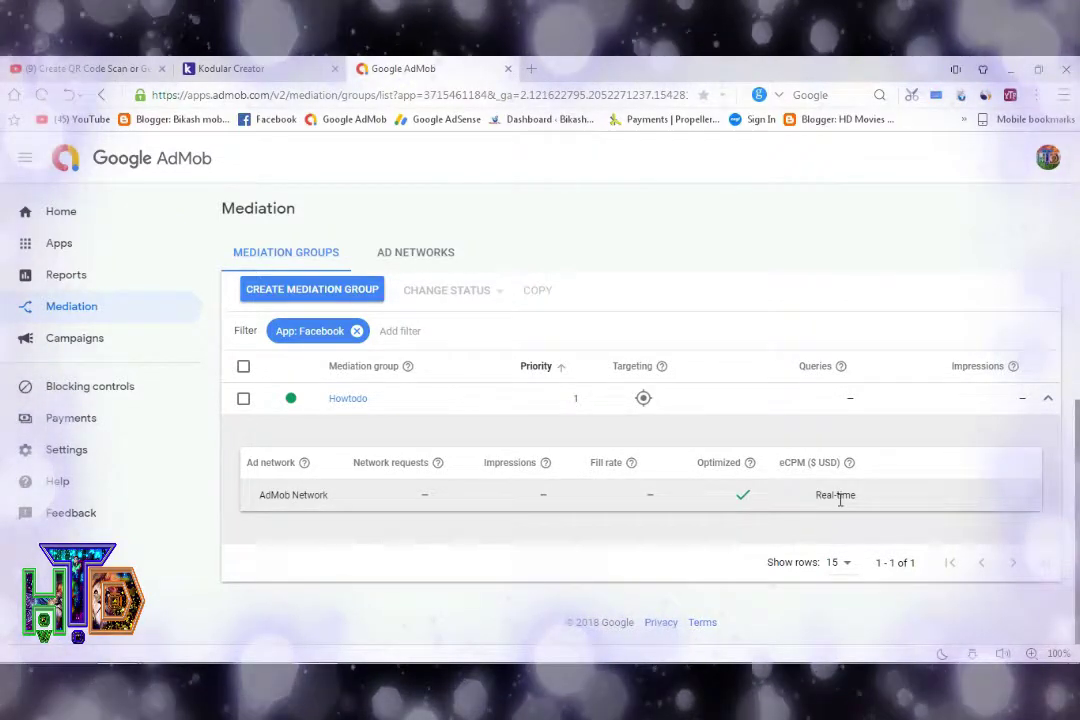
pyautogui.scroll(2, 840, 500)
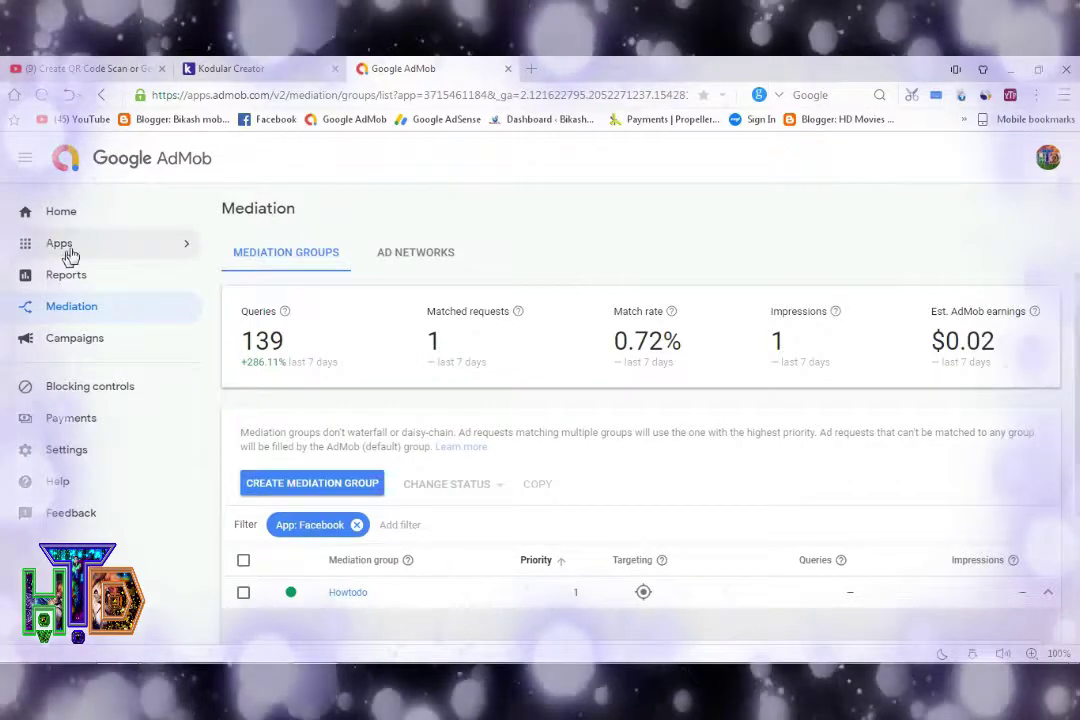
# Return to the apps list and open the ad units of QRCode ScanerGenerate QR Code for review
pyautogui.click(68, 250)
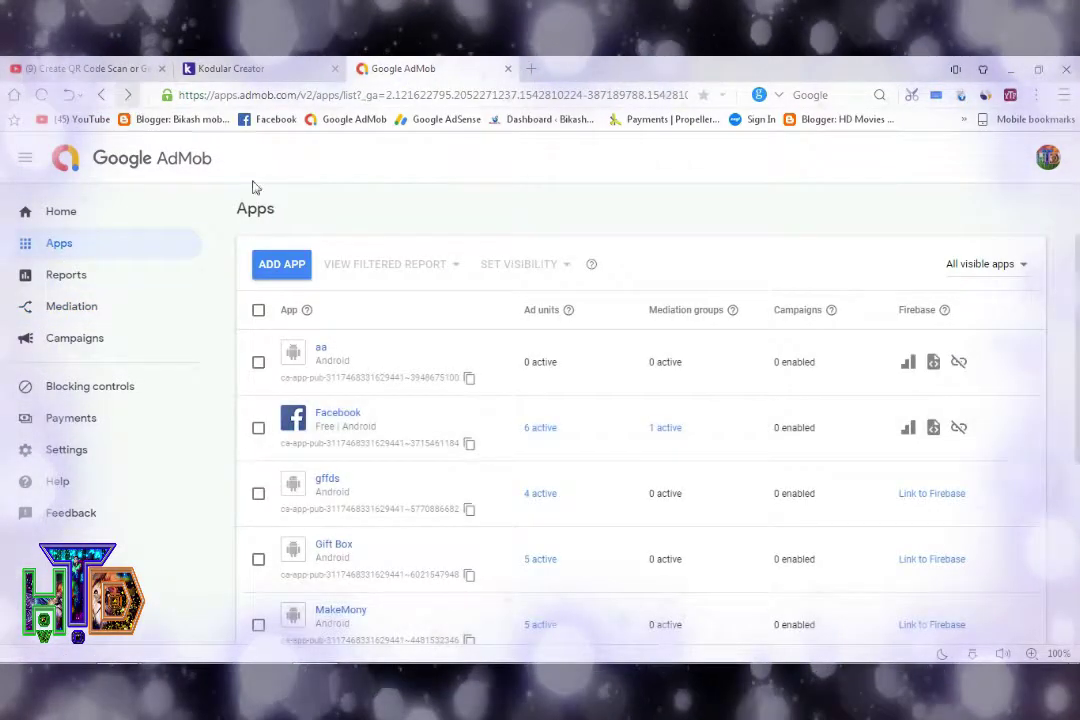
pyautogui.scroll(-5, 475, 502)
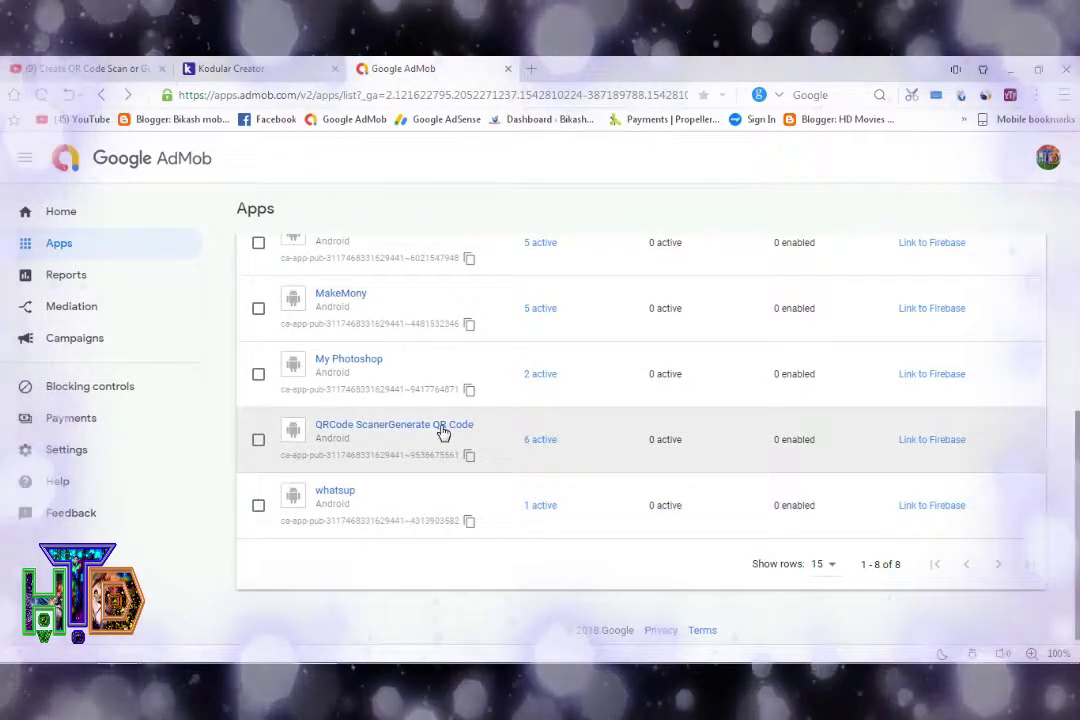
pyautogui.click(540, 441)
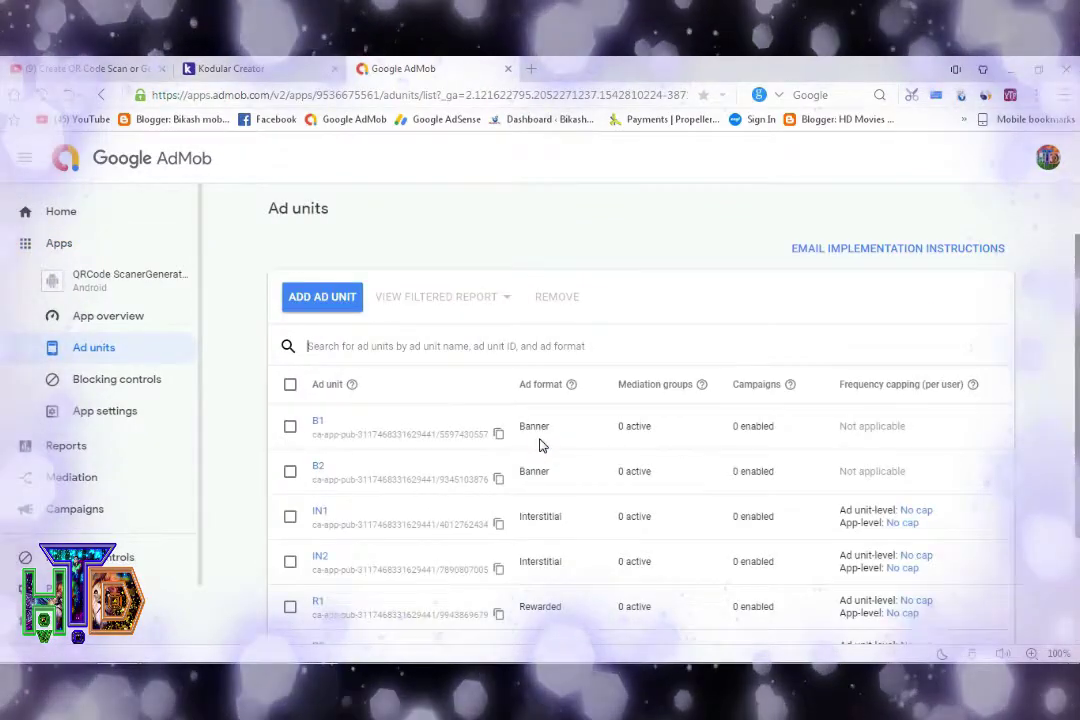
pyautogui.scroll(-3, 543, 448)
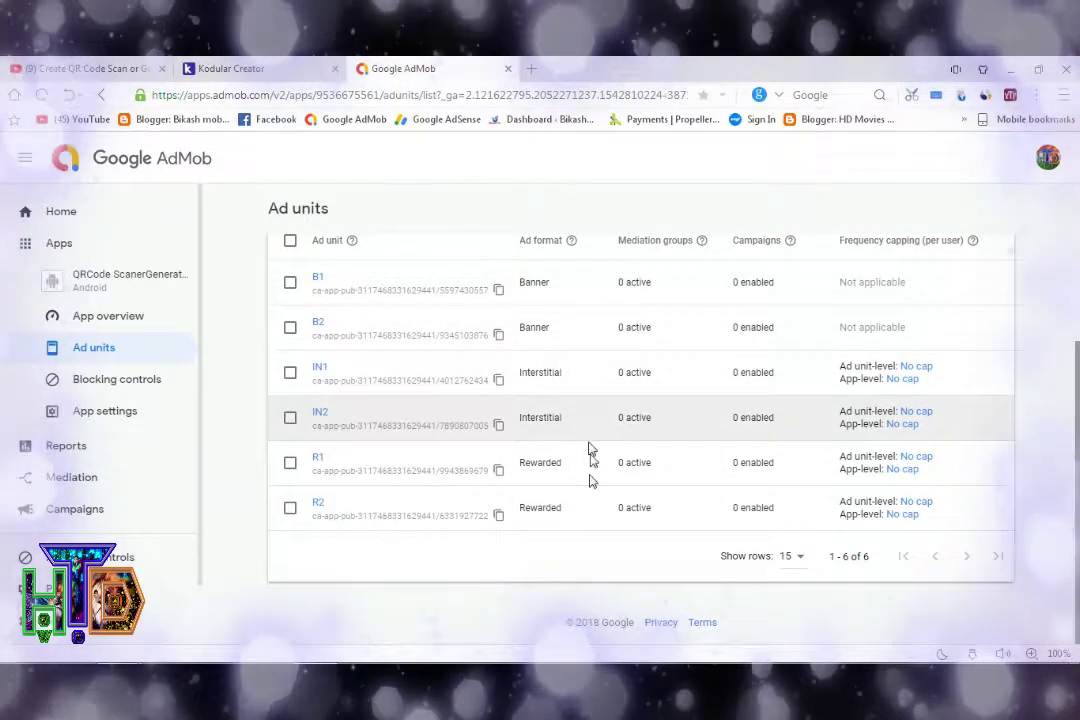
pyautogui.scroll(3, 593, 545)
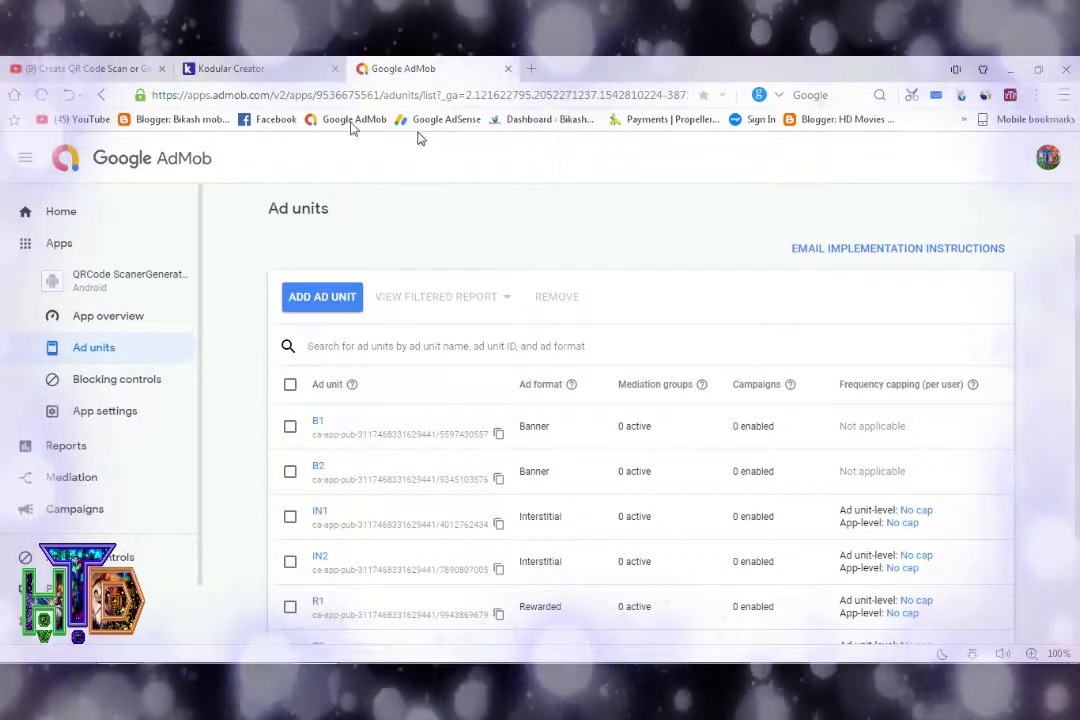
# Switch to Kodular Creator and look over the qrcode project's Screen1 layout and its non-visible components
pyautogui.click(232, 70)
pyautogui.scroll(-3, 728, 415)
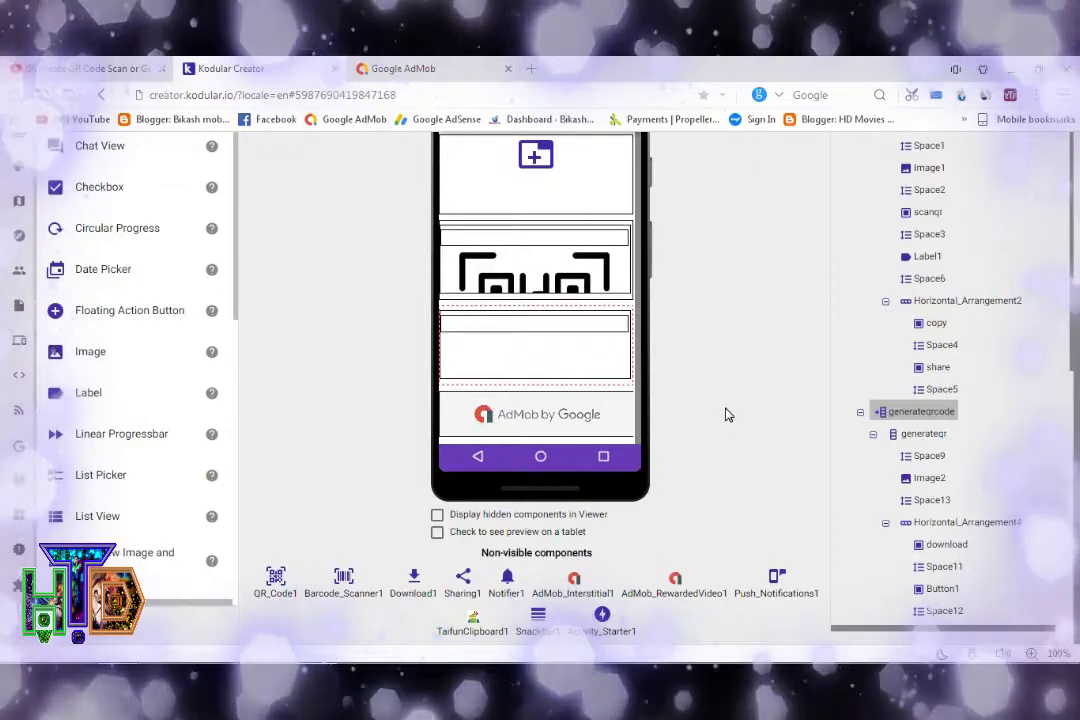
pyautogui.scroll(3, 728, 415)
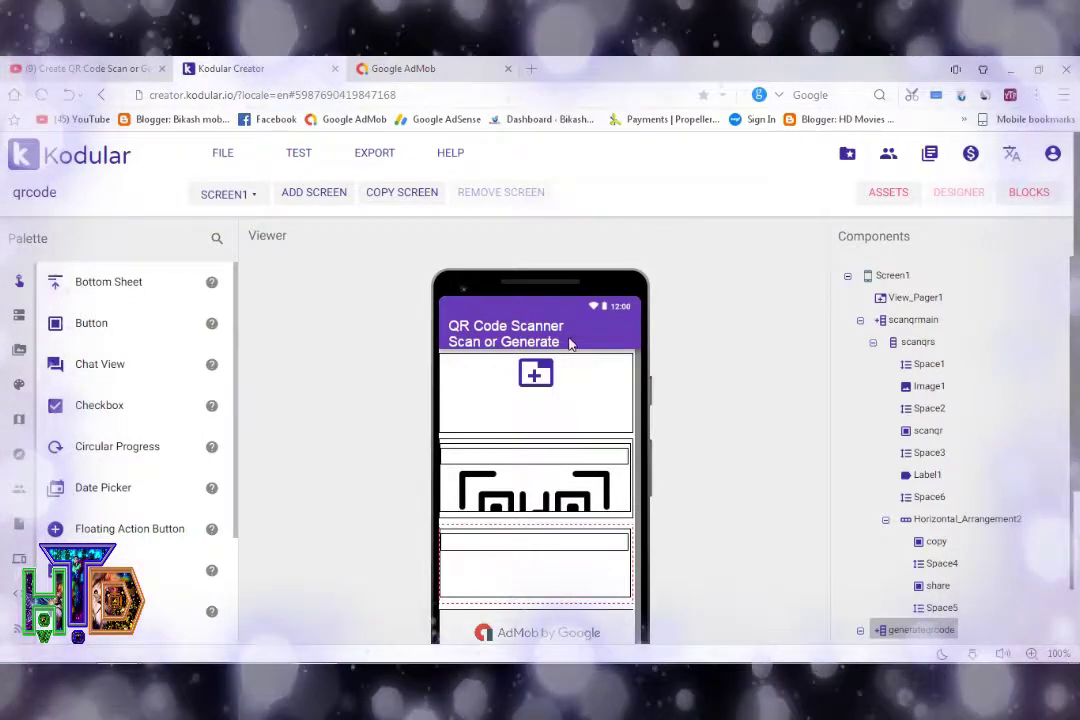
# Open Screen1's properties and review the app name and the available background colors
pyautogui.scroll(-3, 575, 346)
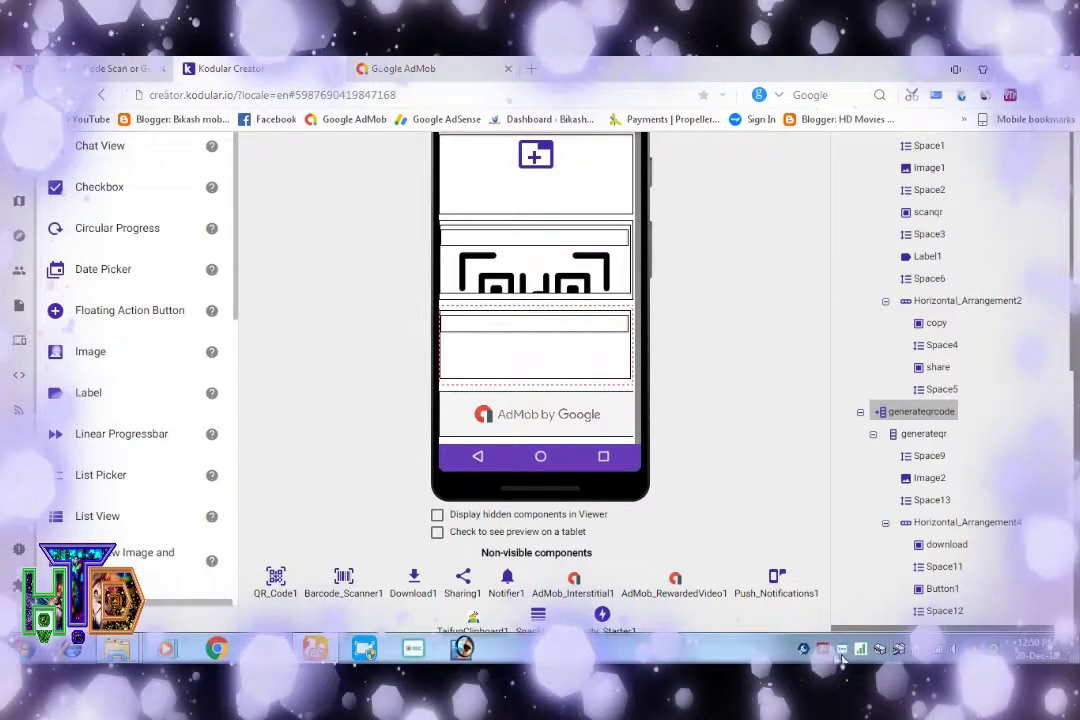
pyautogui.rightClick(842, 652)
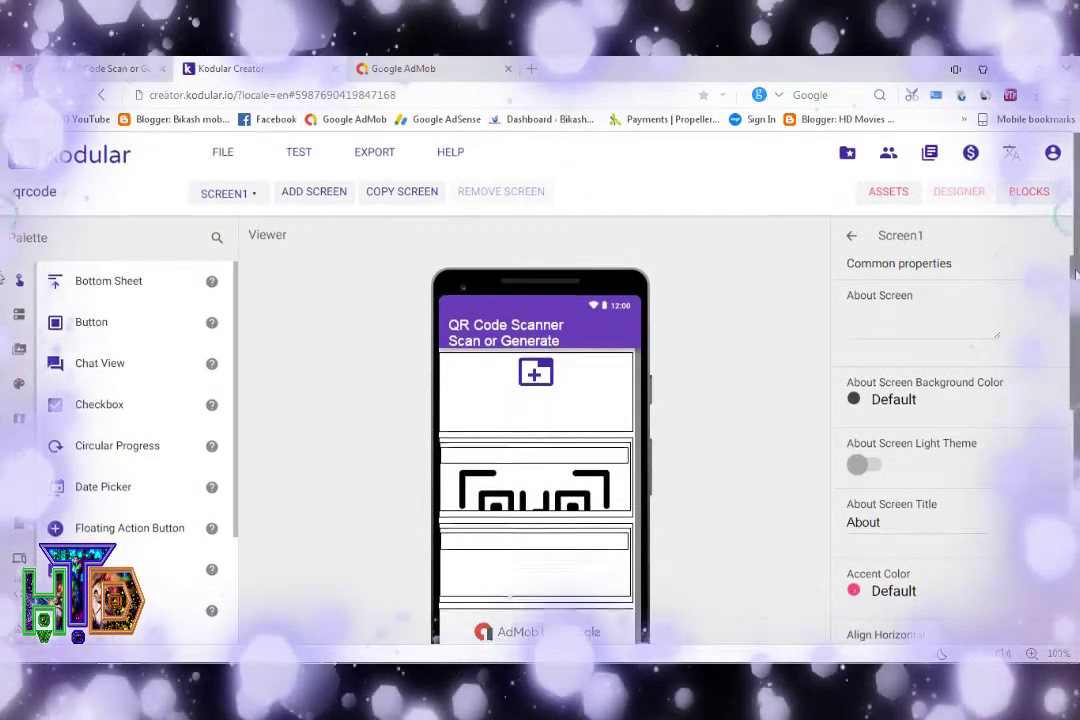
pyautogui.scroll(-2, 1020, 343)
pyautogui.scroll(-5, 1007, 363)
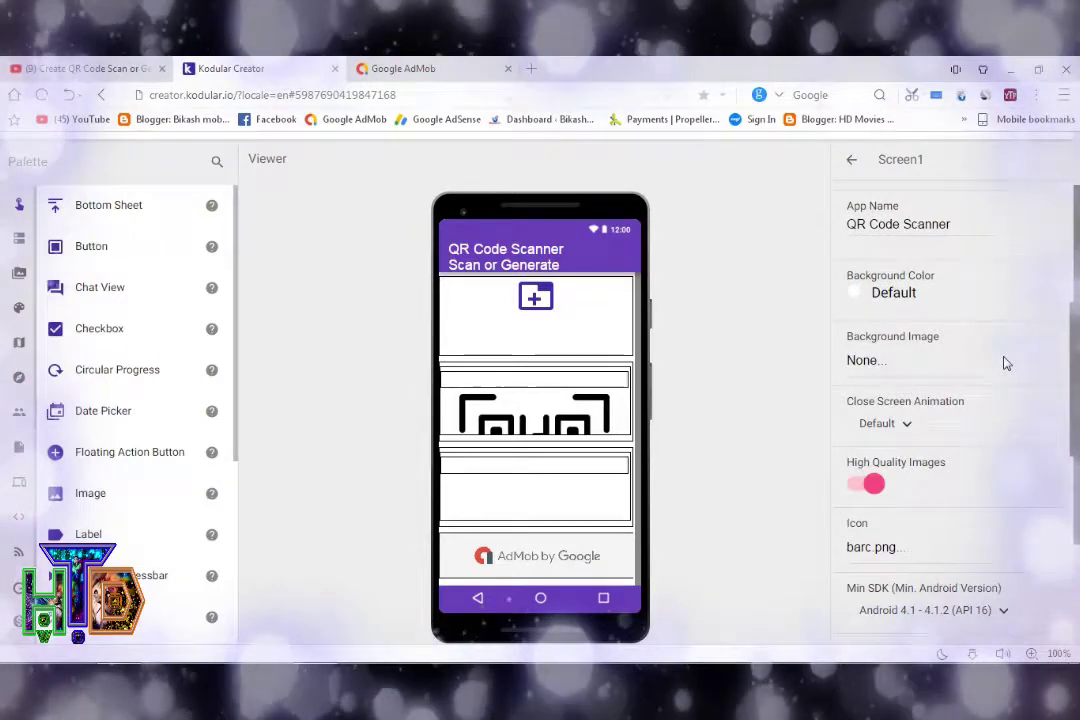
pyautogui.click(957, 225)
pyautogui.click(910, 292)
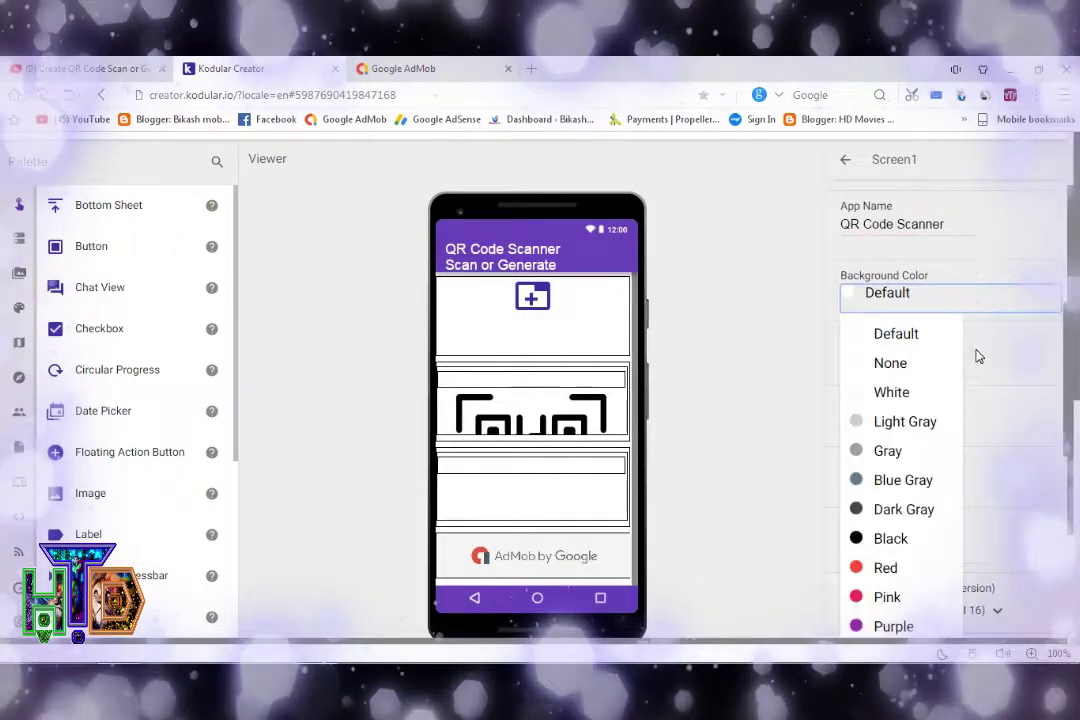
pyautogui.click(923, 294)
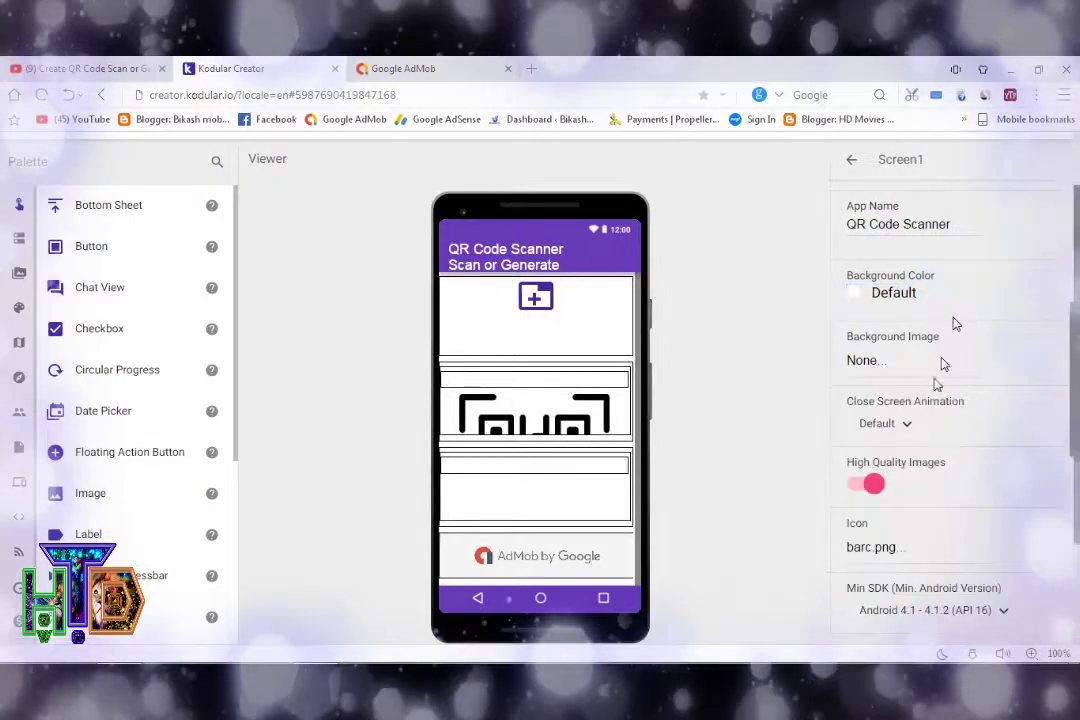
# Examine Screen1's remaining properties, from icon and package name to title and version settings, and return to the component list
pyautogui.scroll(-5, 950, 330)
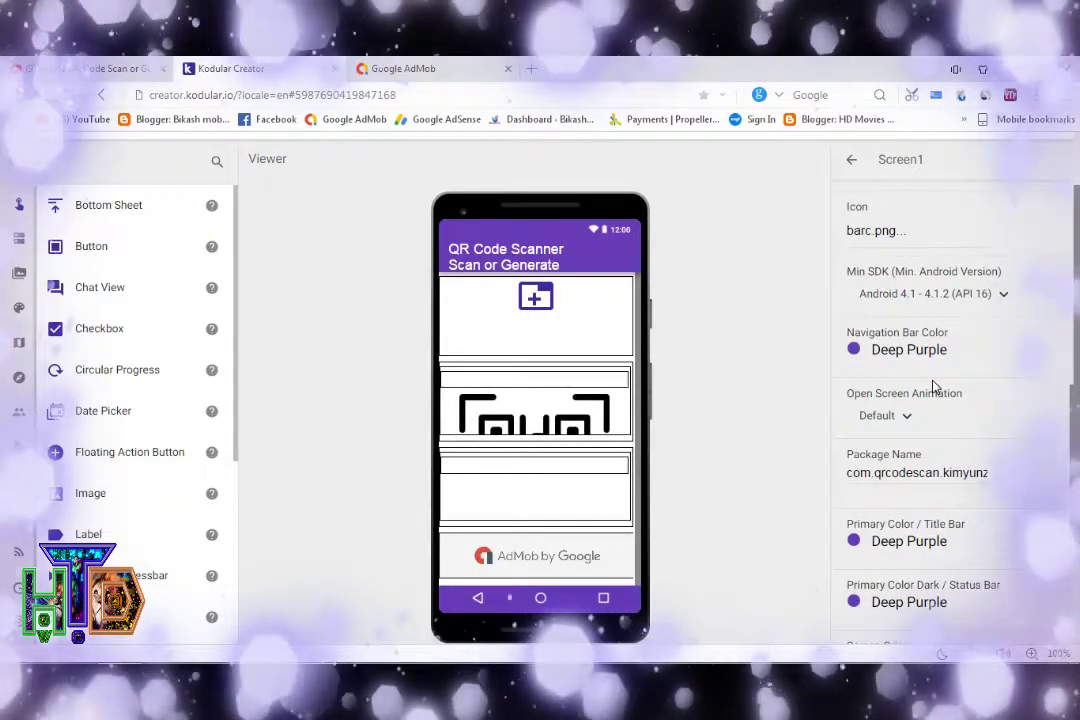
pyautogui.scroll(-3, 934, 385)
pyautogui.scroll(-2, 934, 386)
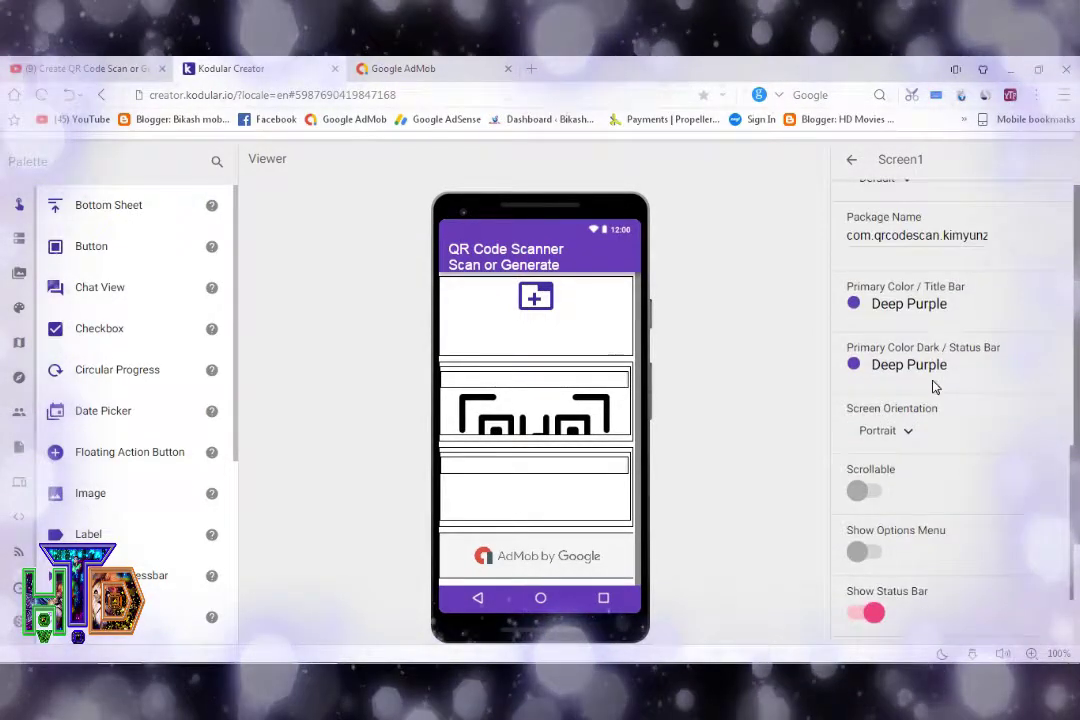
pyautogui.scroll(-6, 934, 387)
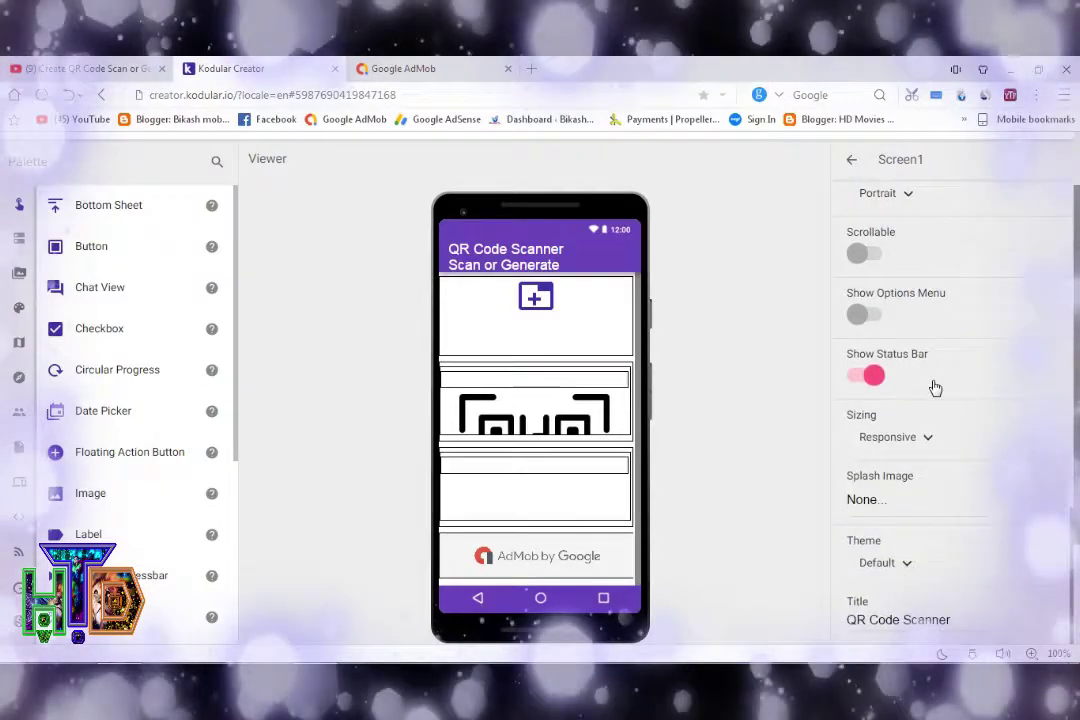
pyautogui.scroll(-2, 934, 388)
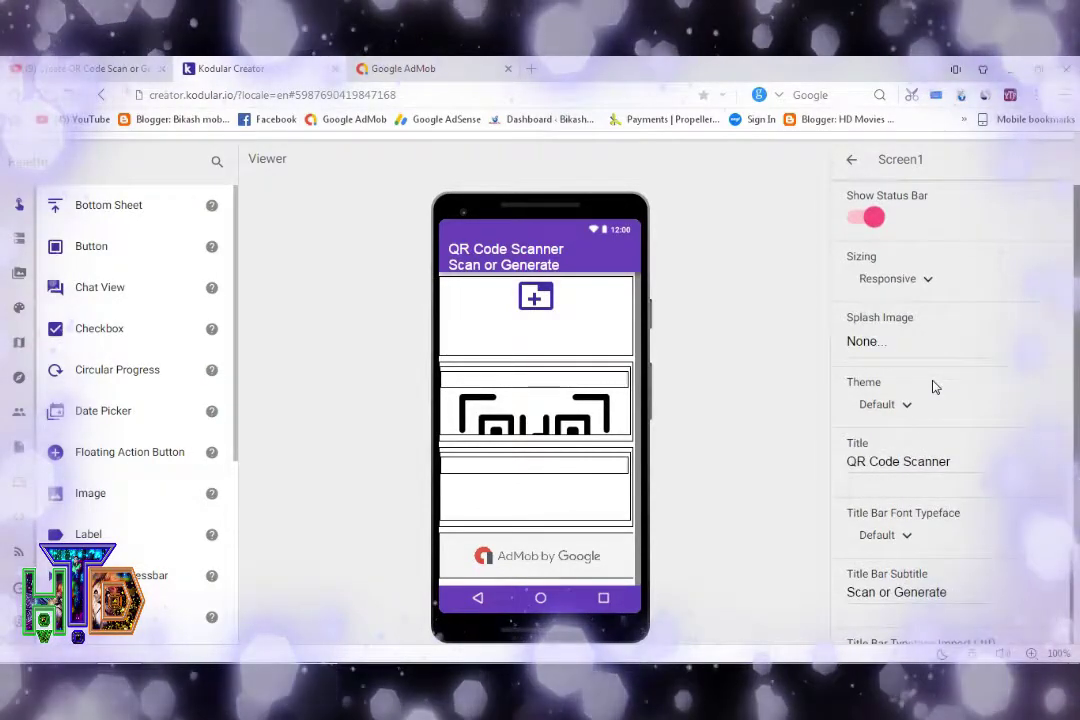
pyautogui.scroll(-3, 935, 387)
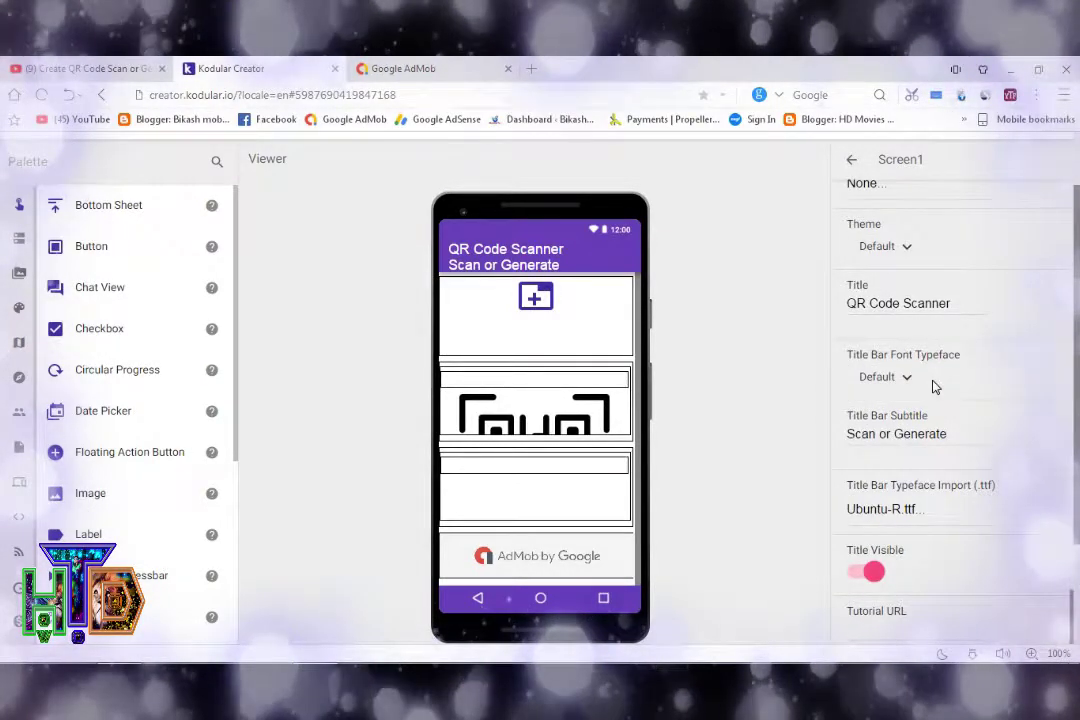
pyautogui.scroll(-2, 935, 387)
pyautogui.scroll(-1, 935, 387)
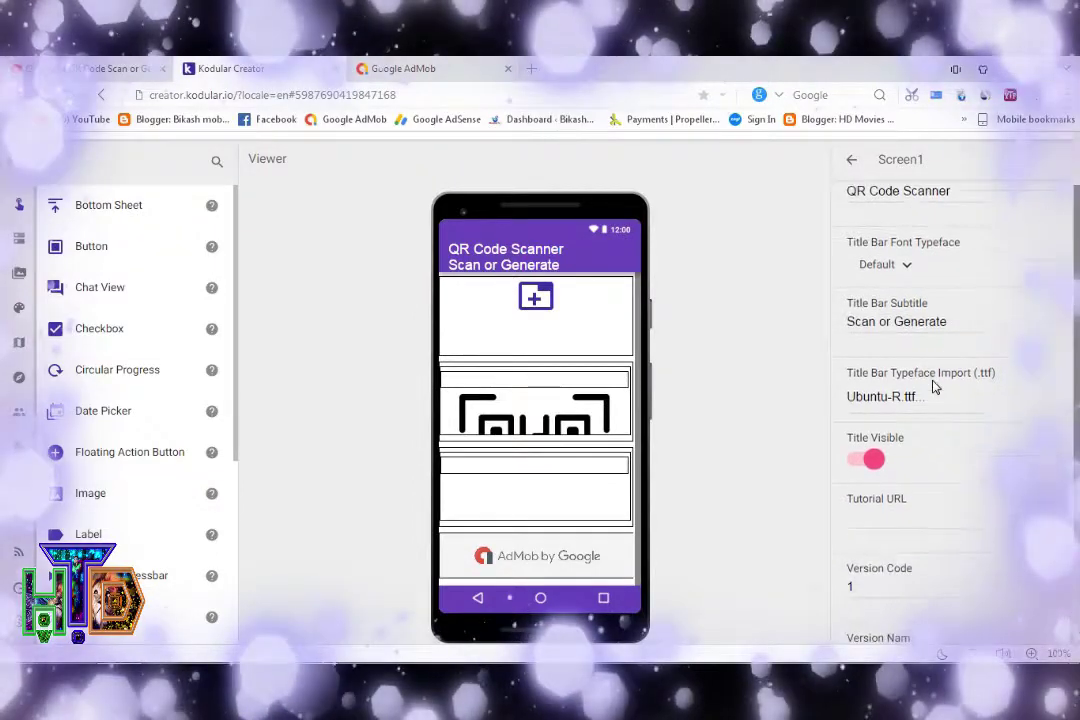
pyautogui.scroll(-3, 933, 388)
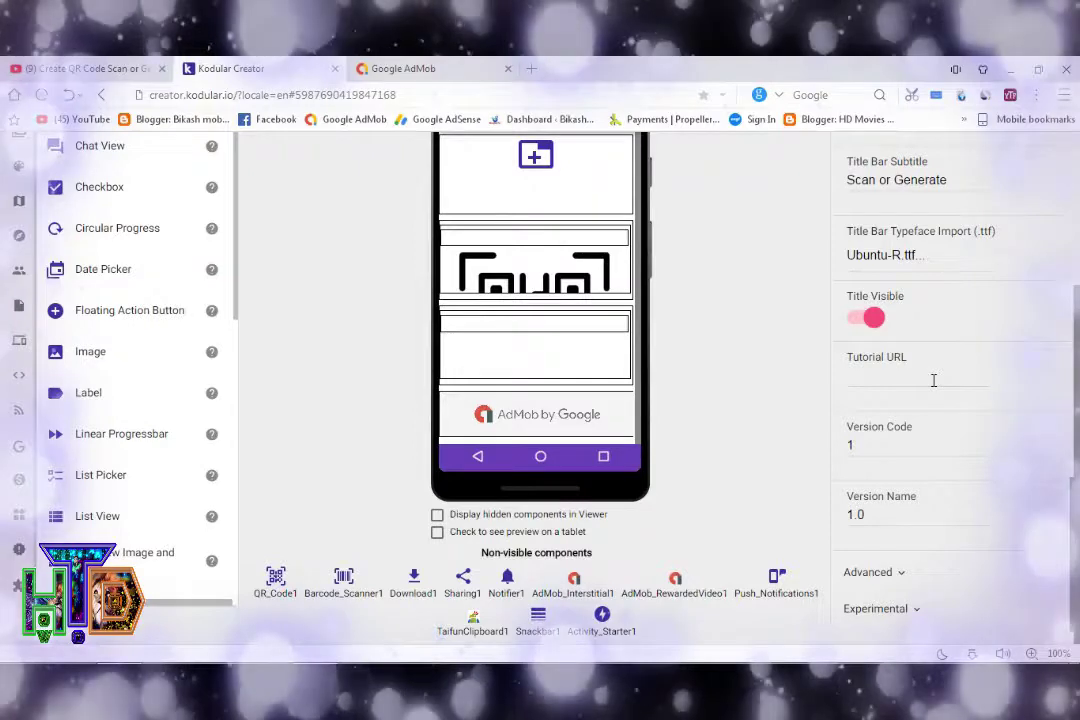
pyautogui.scroll(3, 933, 382)
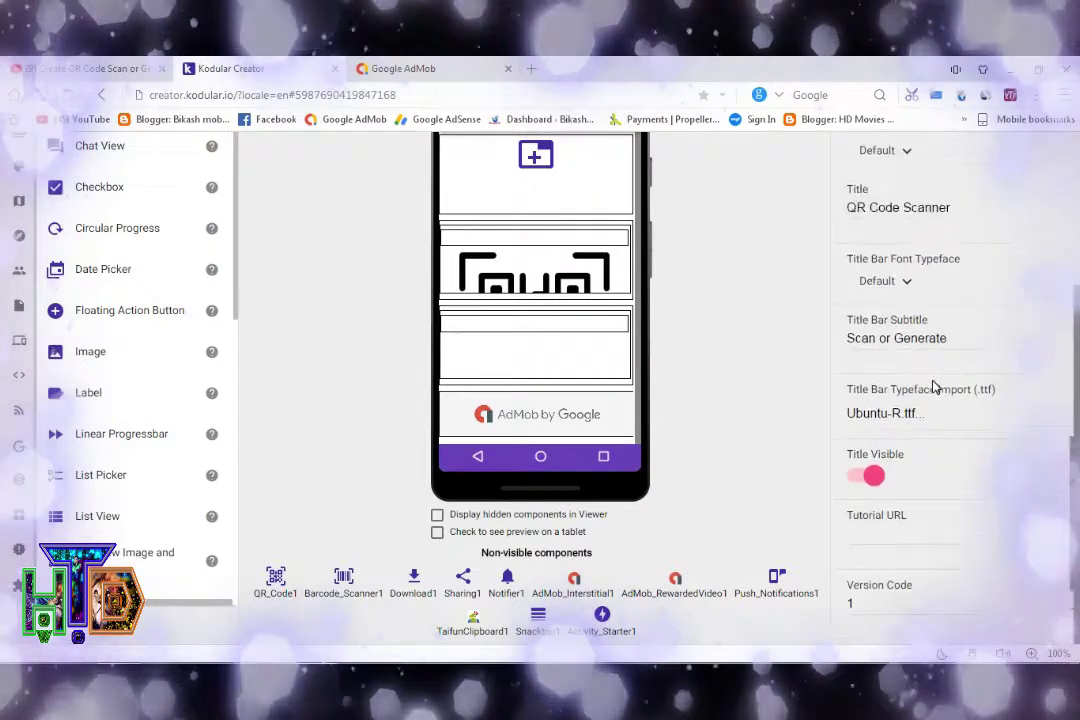
pyautogui.scroll(15, 933, 388)
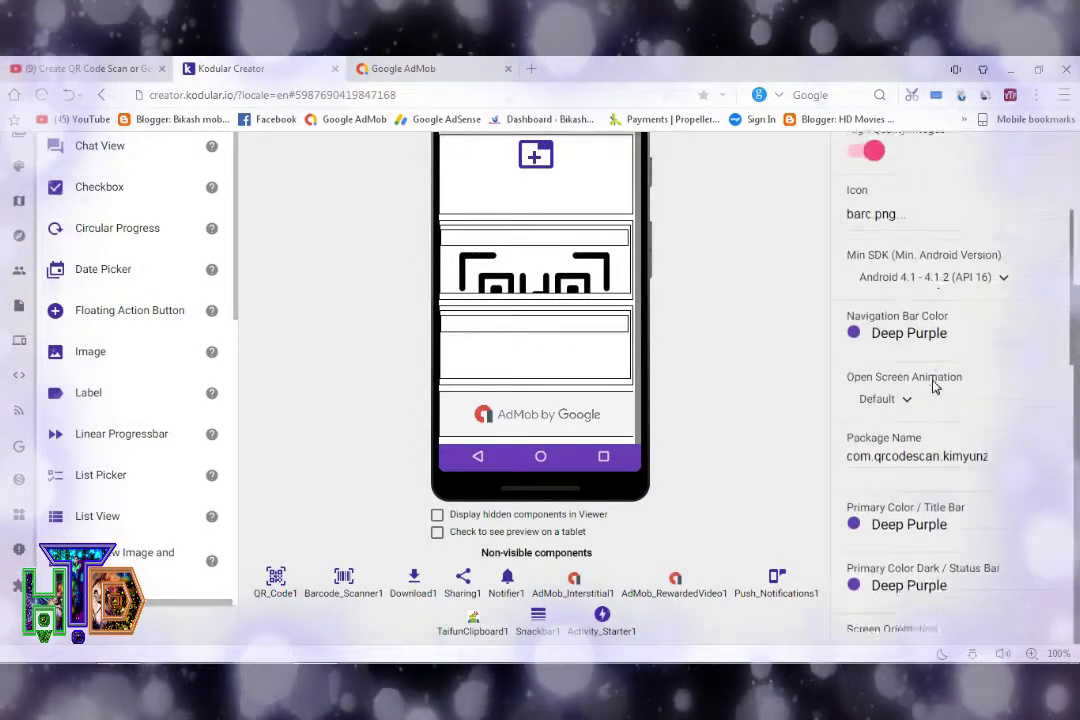
pyautogui.scroll(15, 933, 388)
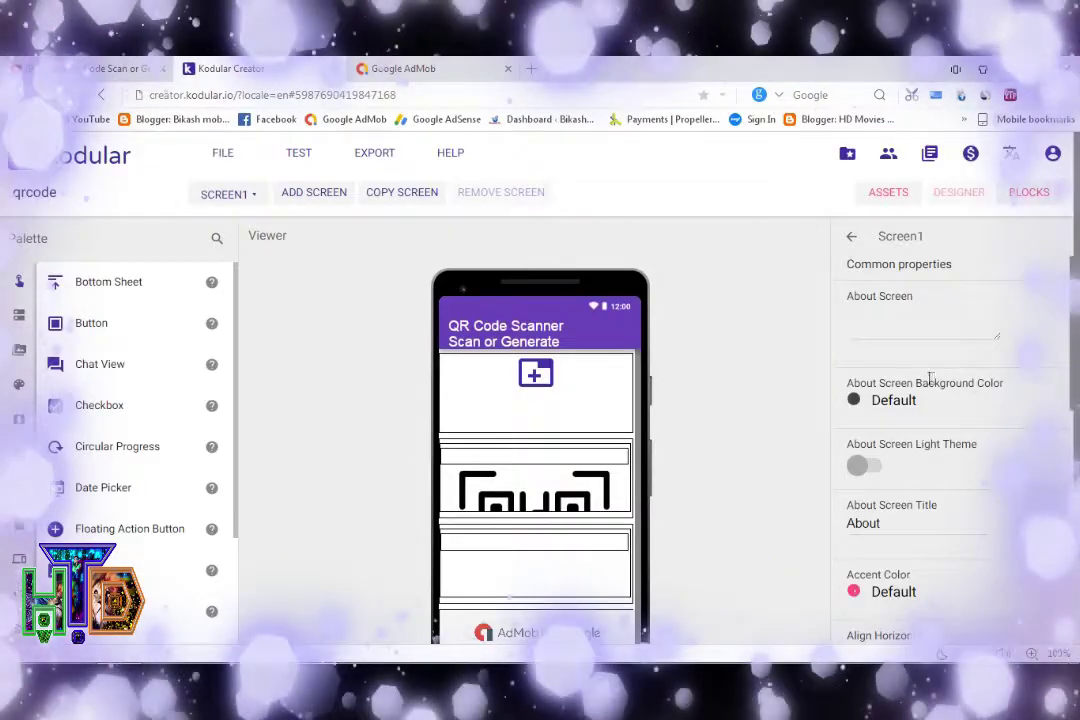
pyautogui.click(847, 242)
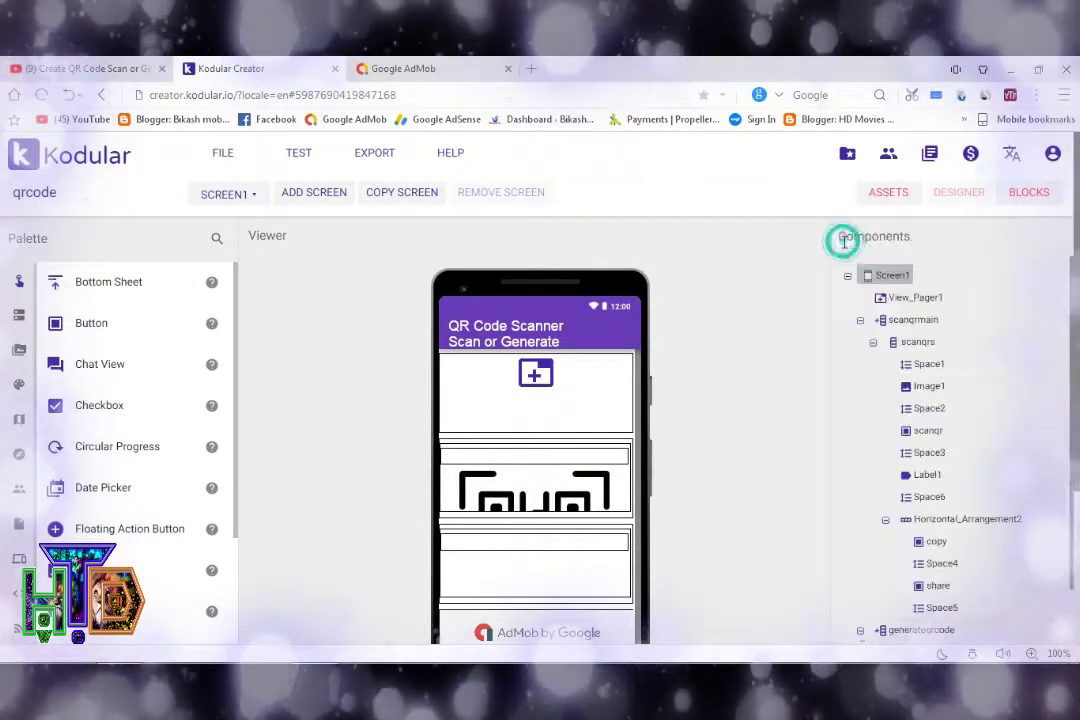
# Open View_Pager1's properties, review its size and tab settings, and return to the component list
pyautogui.click(917, 300)
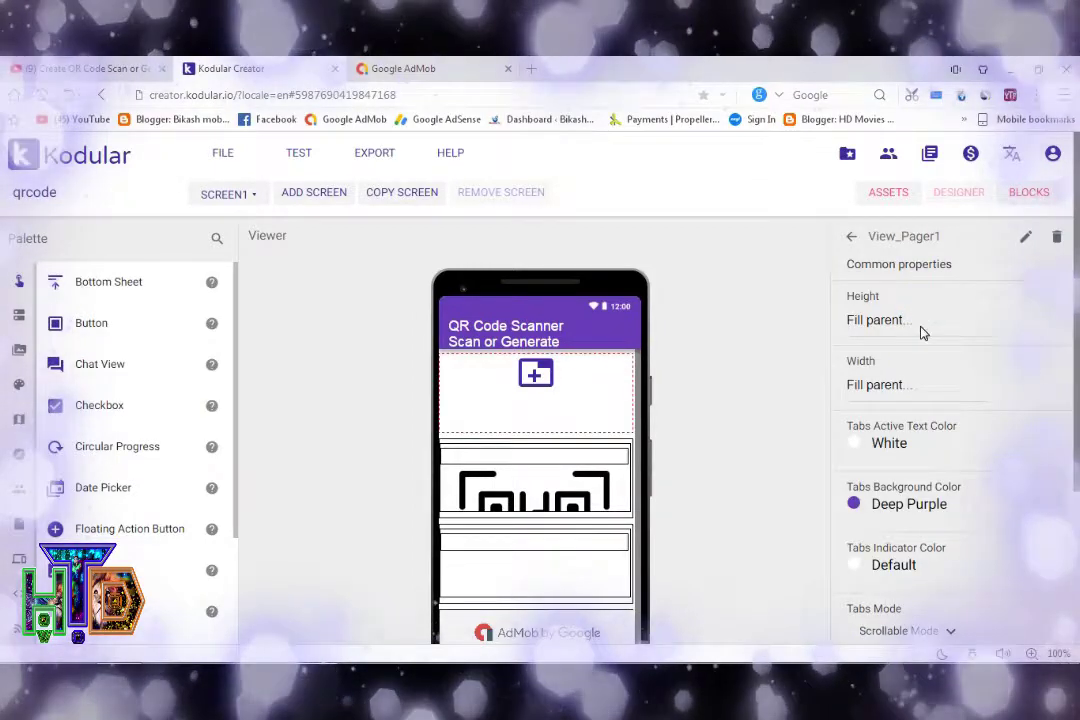
pyautogui.scroll(-1, 923, 333)
pyautogui.scroll(-1, 920, 333)
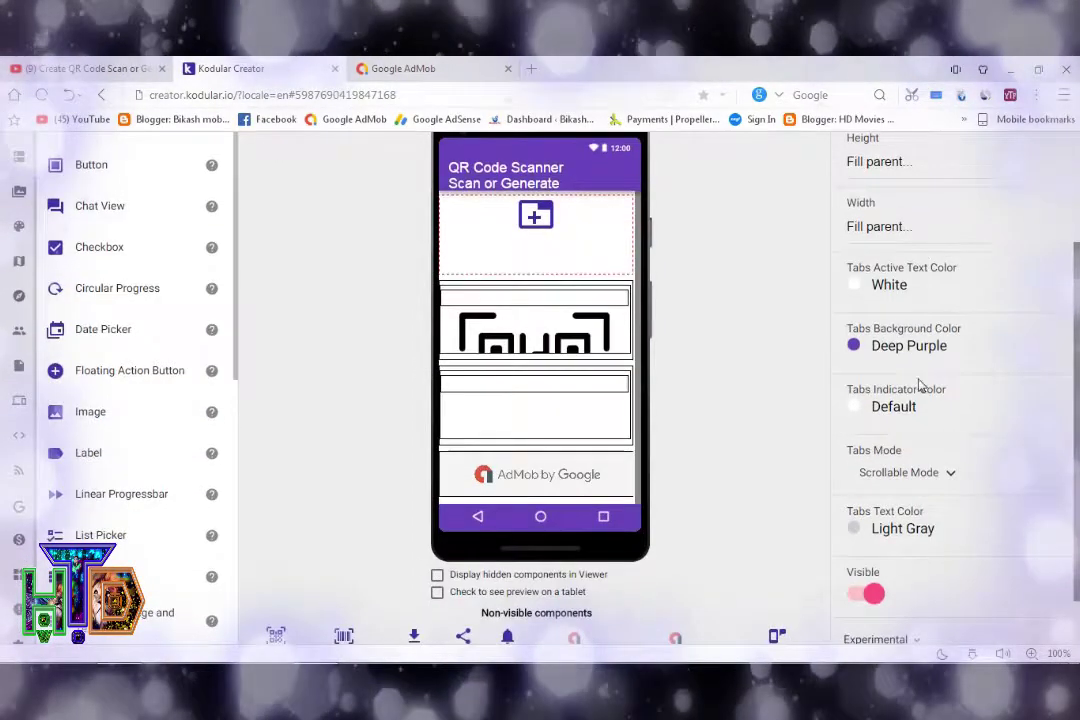
pyautogui.scroll(-1, 921, 385)
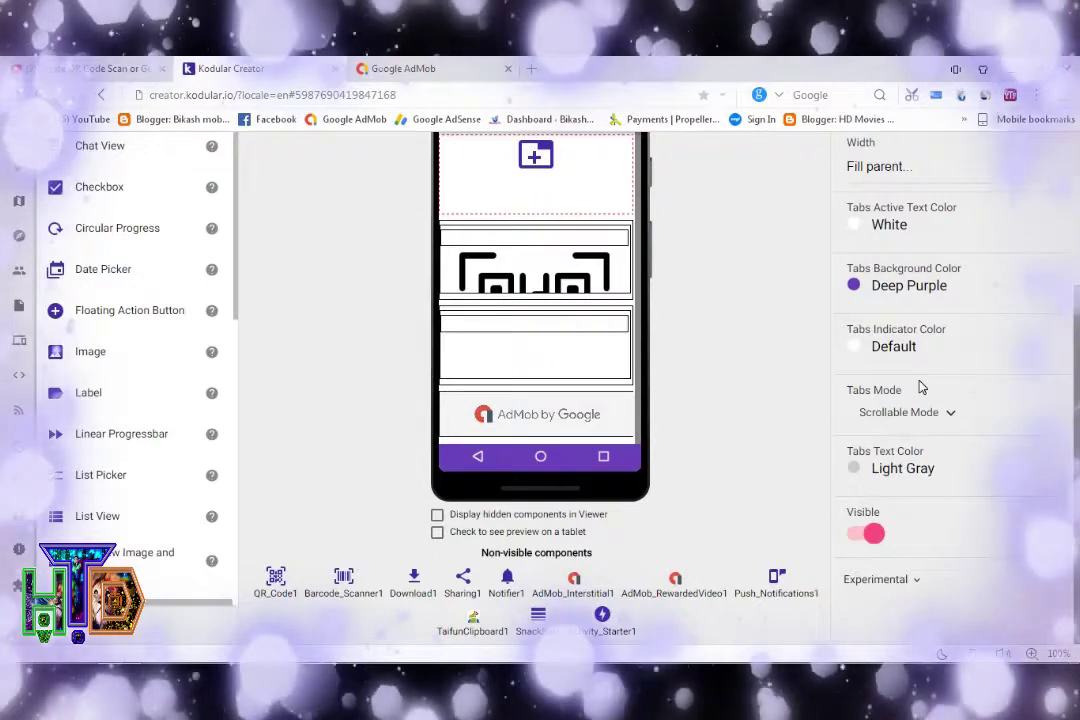
pyautogui.scroll(3, 921, 387)
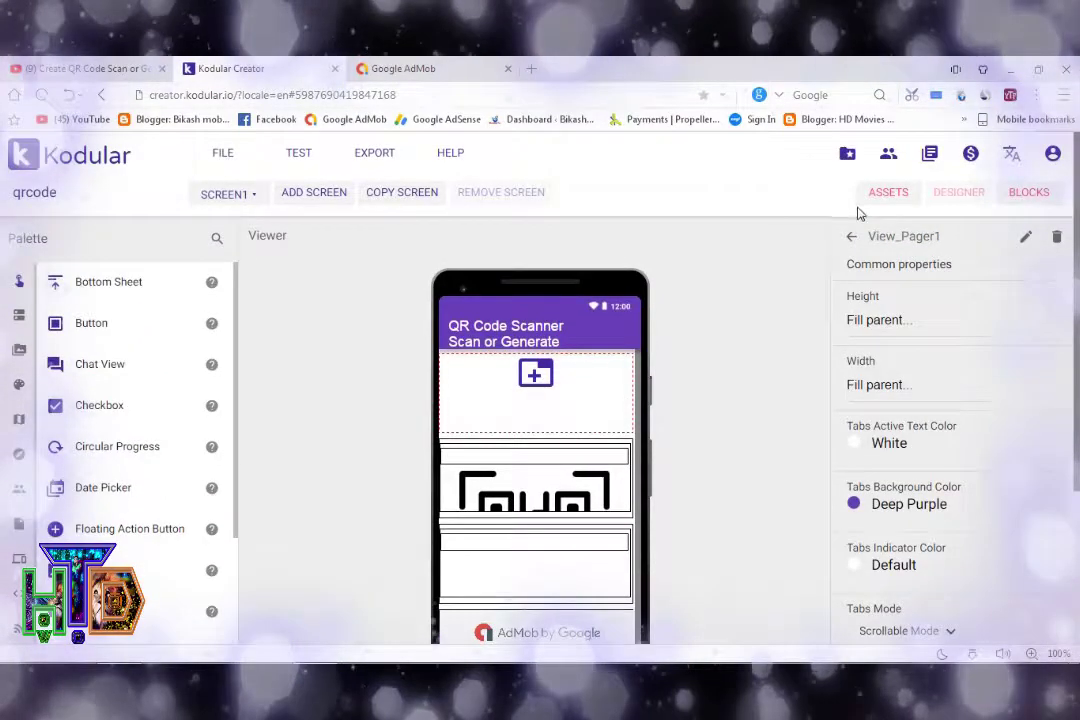
pyautogui.click(852, 240)
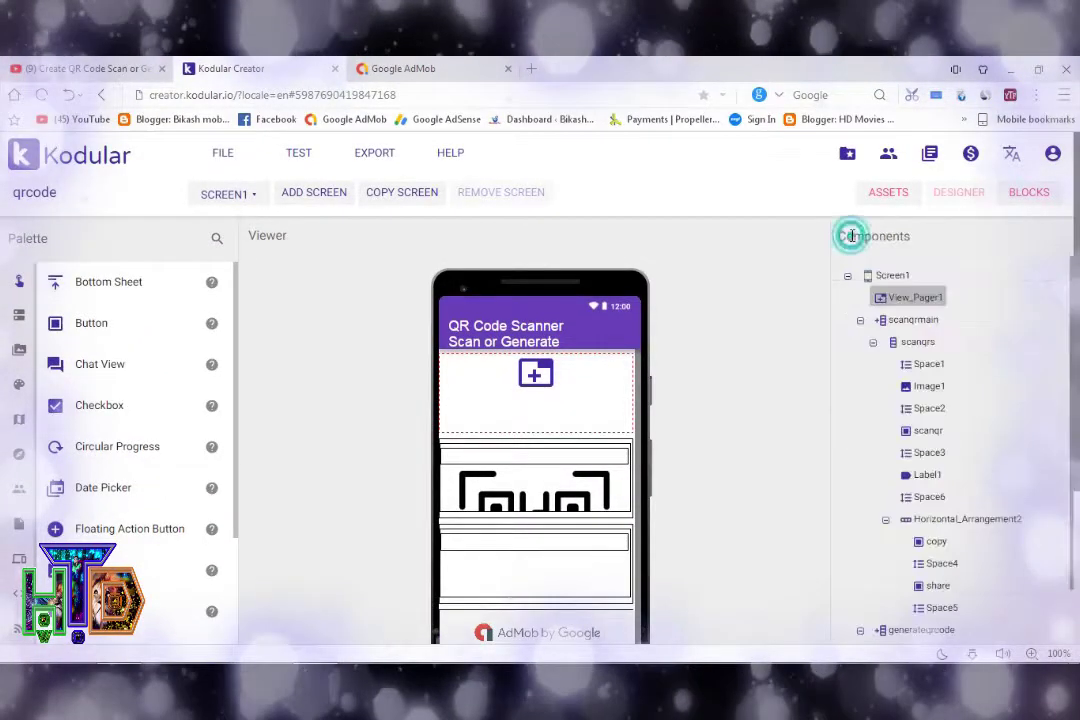
# Open the scanqrmain arrangement's properties, review its alignment, size and card settings, and return to the component list
pyautogui.click(914, 321)
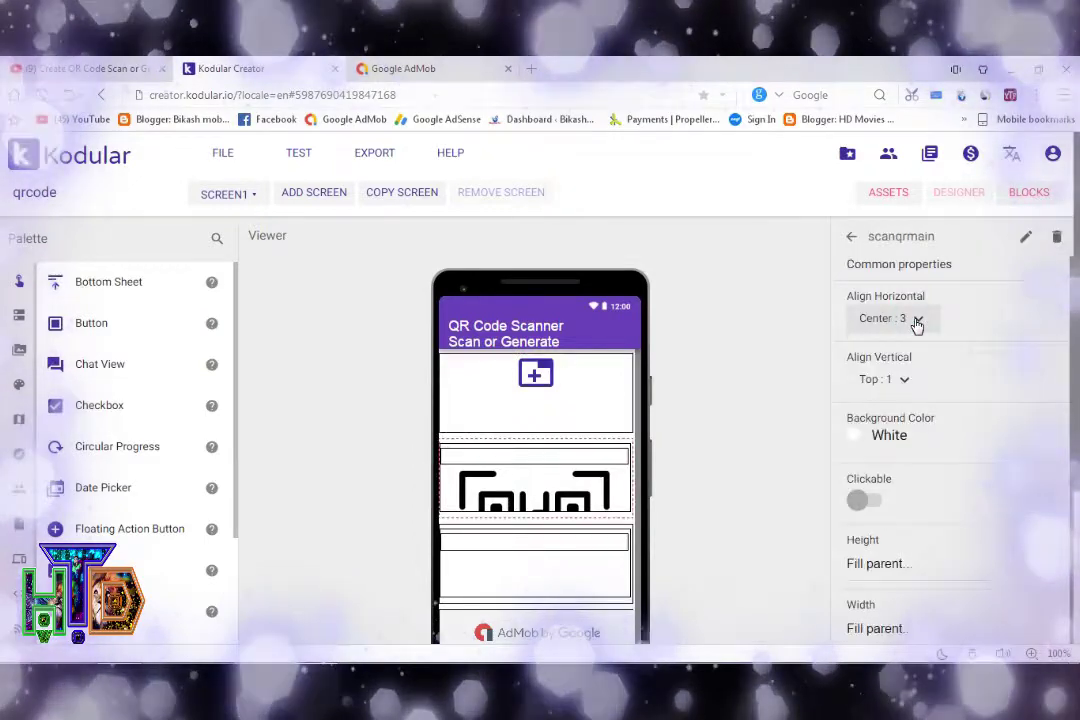
pyautogui.scroll(-1, 966, 377)
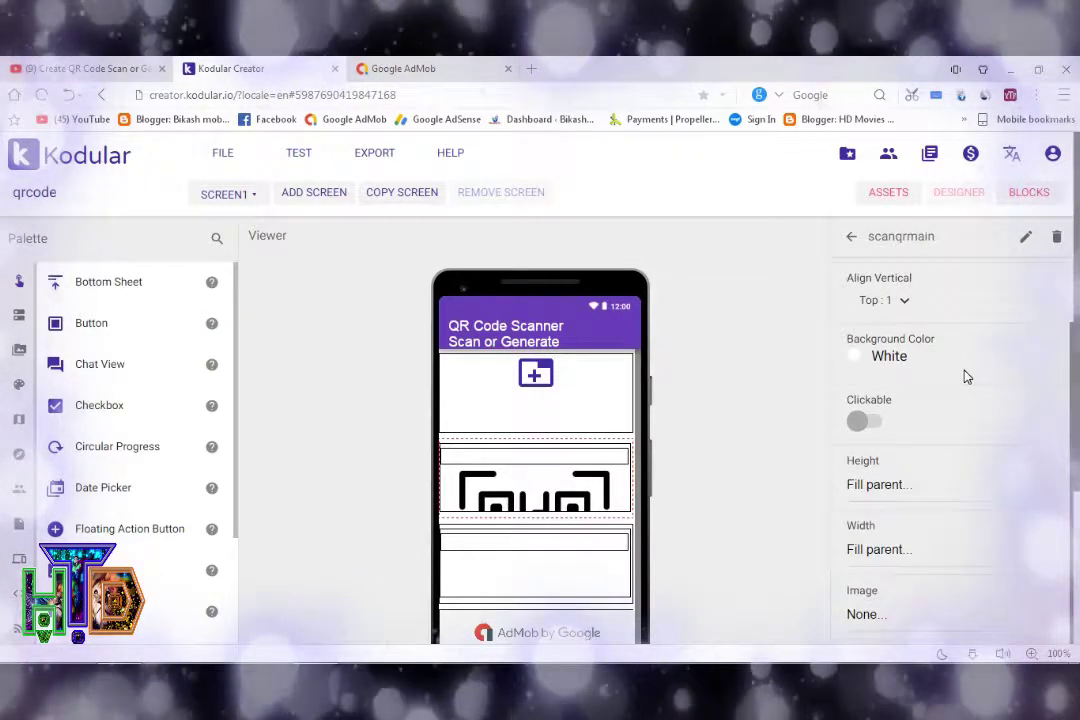
pyautogui.scroll(-1, 966, 377)
pyautogui.scroll(-2, 963, 386)
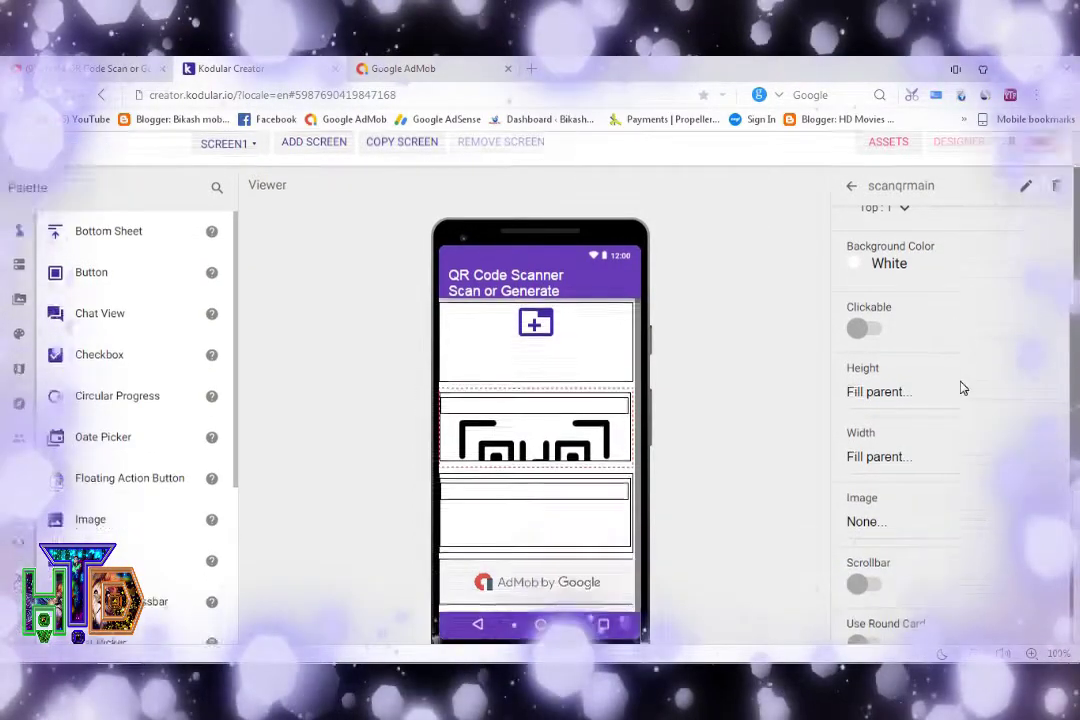
pyautogui.scroll(-2, 958, 422)
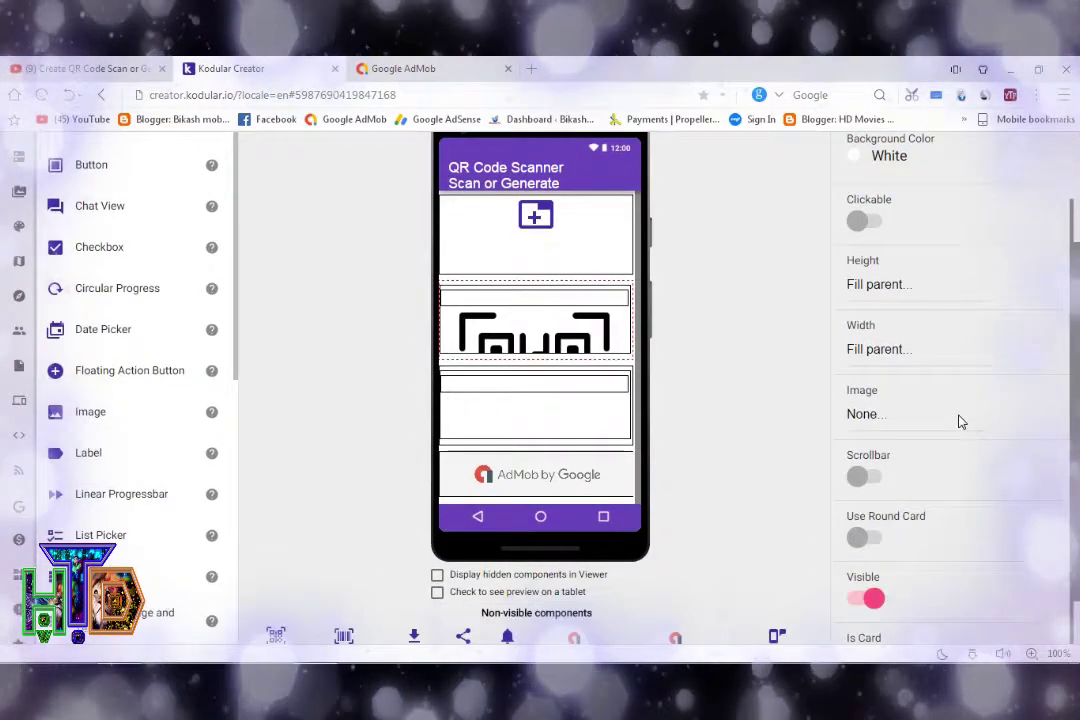
pyautogui.scroll(-1, 960, 422)
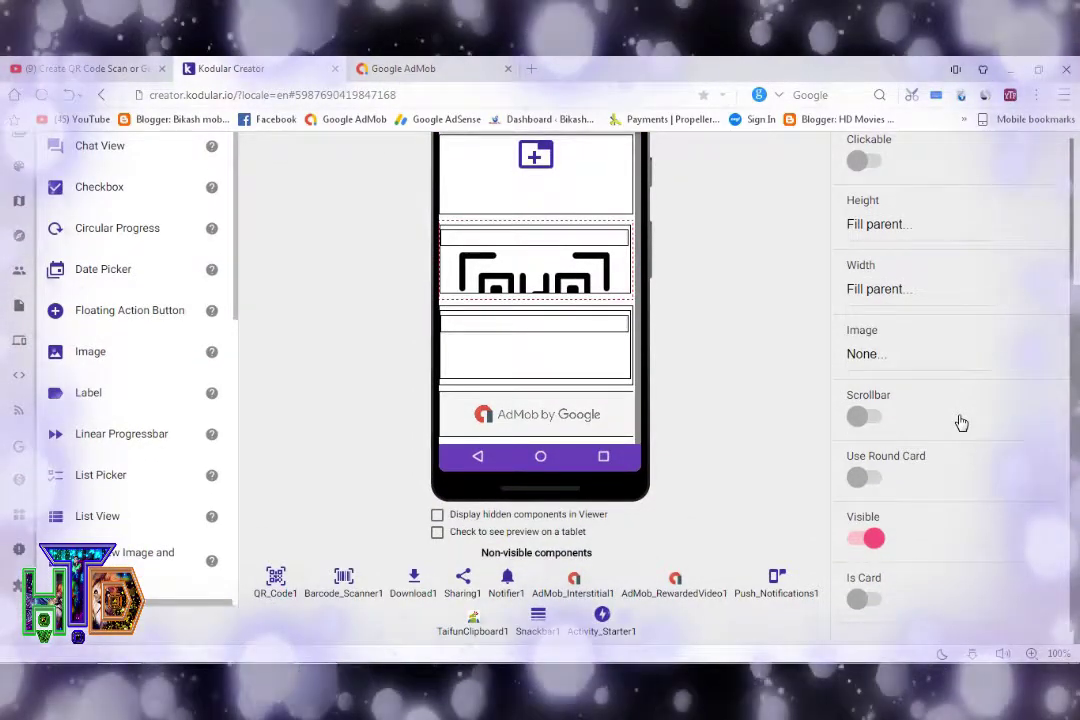
pyautogui.scroll(4, 960, 422)
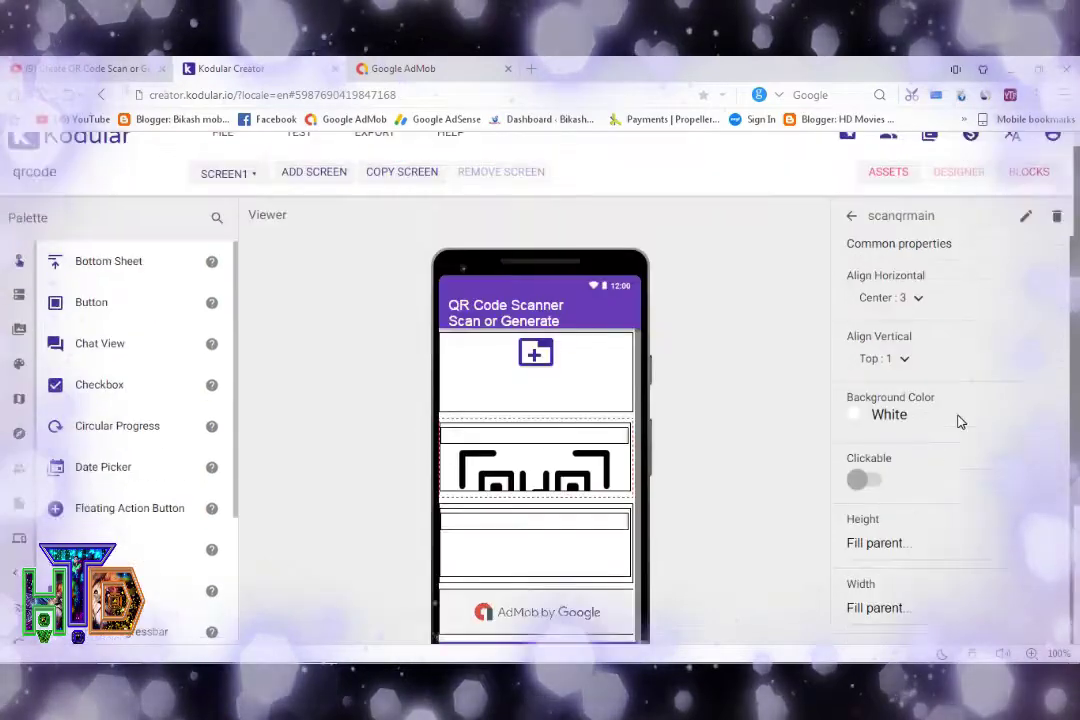
pyautogui.click(851, 236)
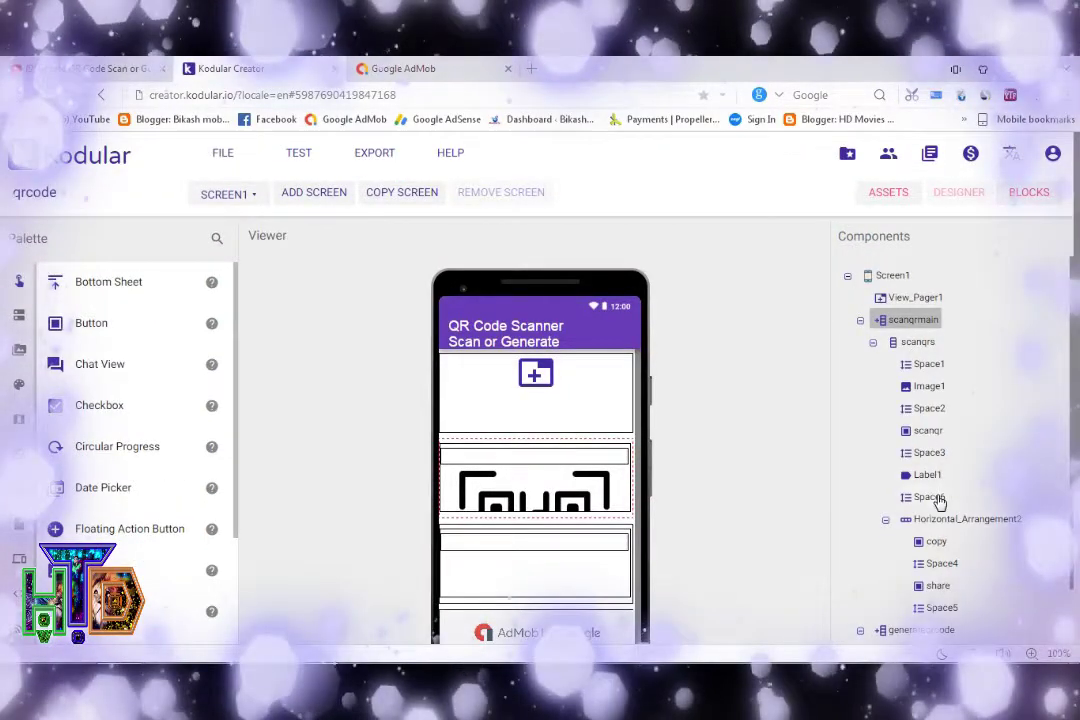
# Open AdMob_Banner1's properties, select its full ad unit ID for review, and return to the component list
pyautogui.scroll(-1, 940, 502)
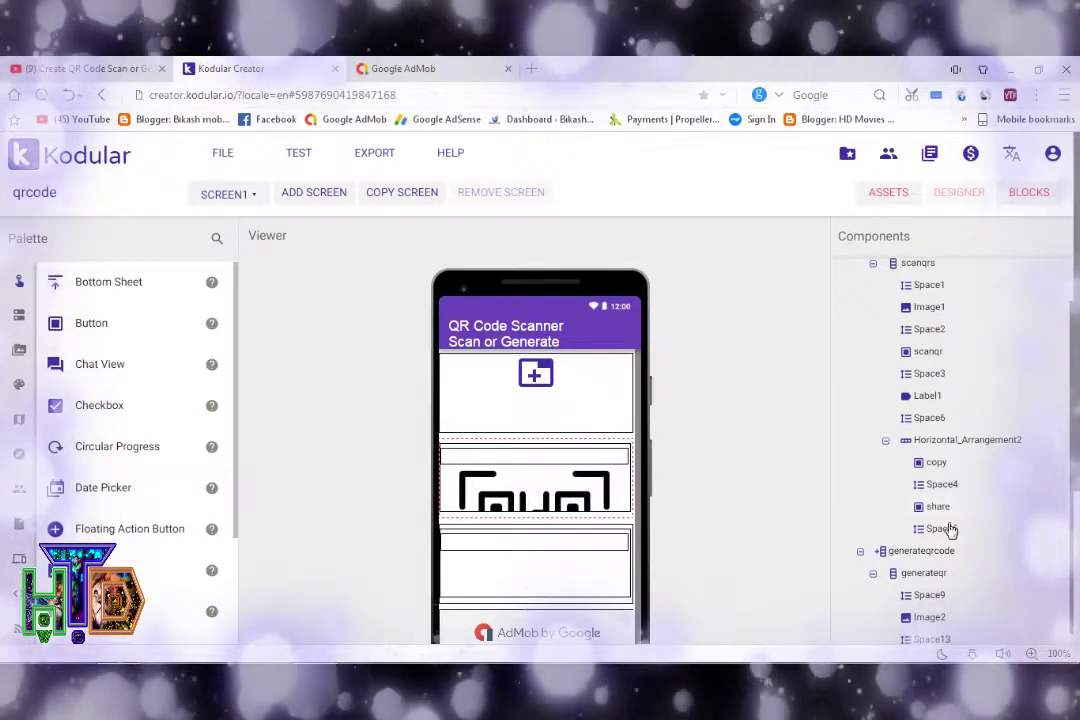
pyautogui.scroll(-1, 948, 530)
pyautogui.scroll(-1, 953, 532)
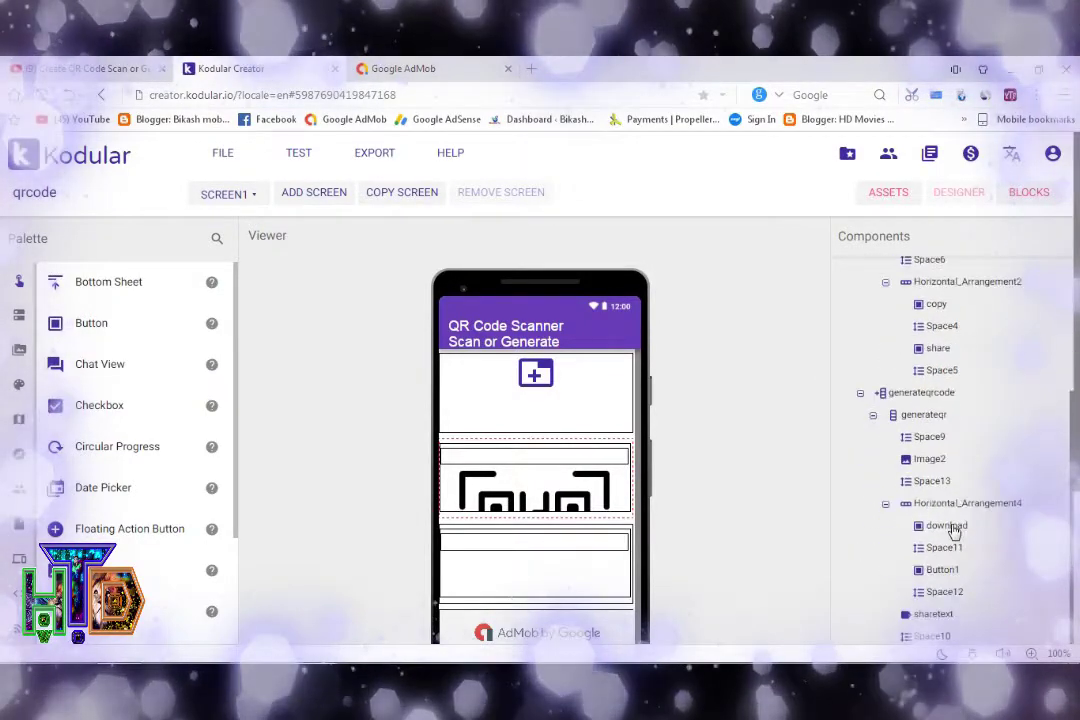
pyautogui.scroll(-3, 953, 532)
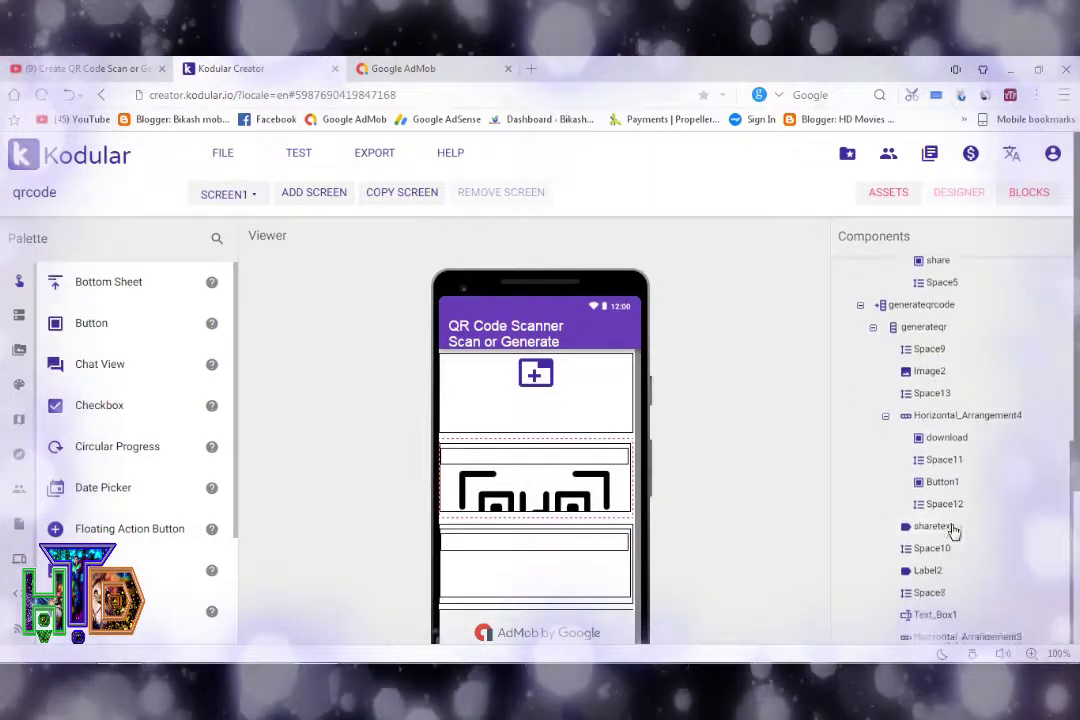
pyautogui.scroll(-2, 953, 532)
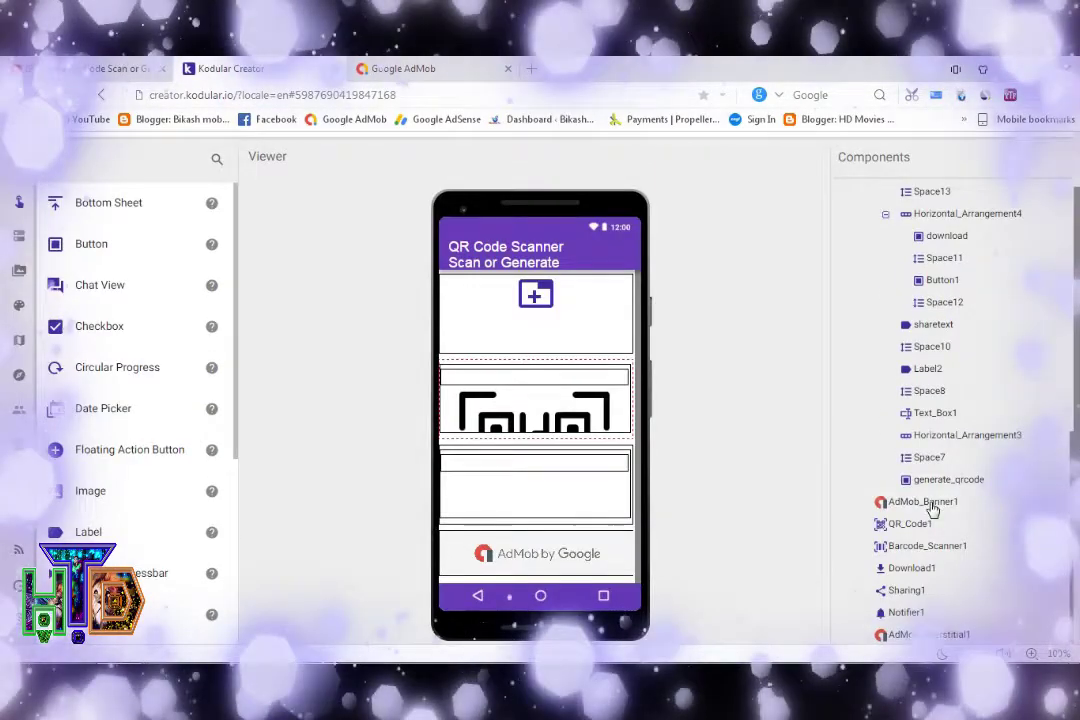
pyautogui.click(930, 504)
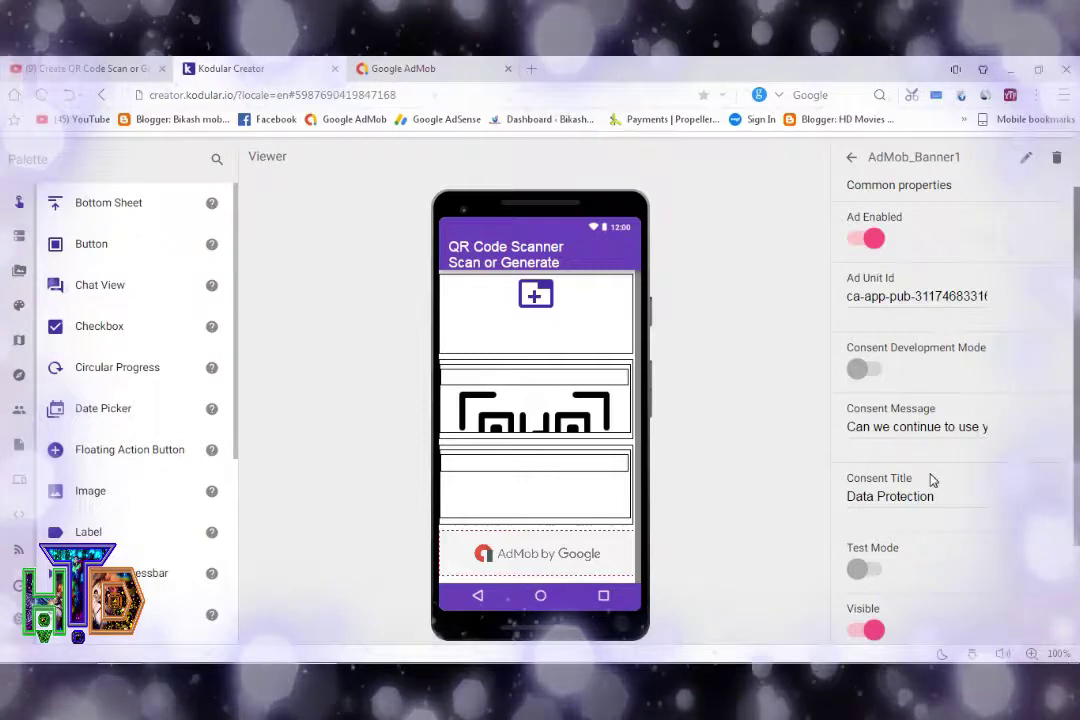
pyautogui.scroll(1, 948, 461)
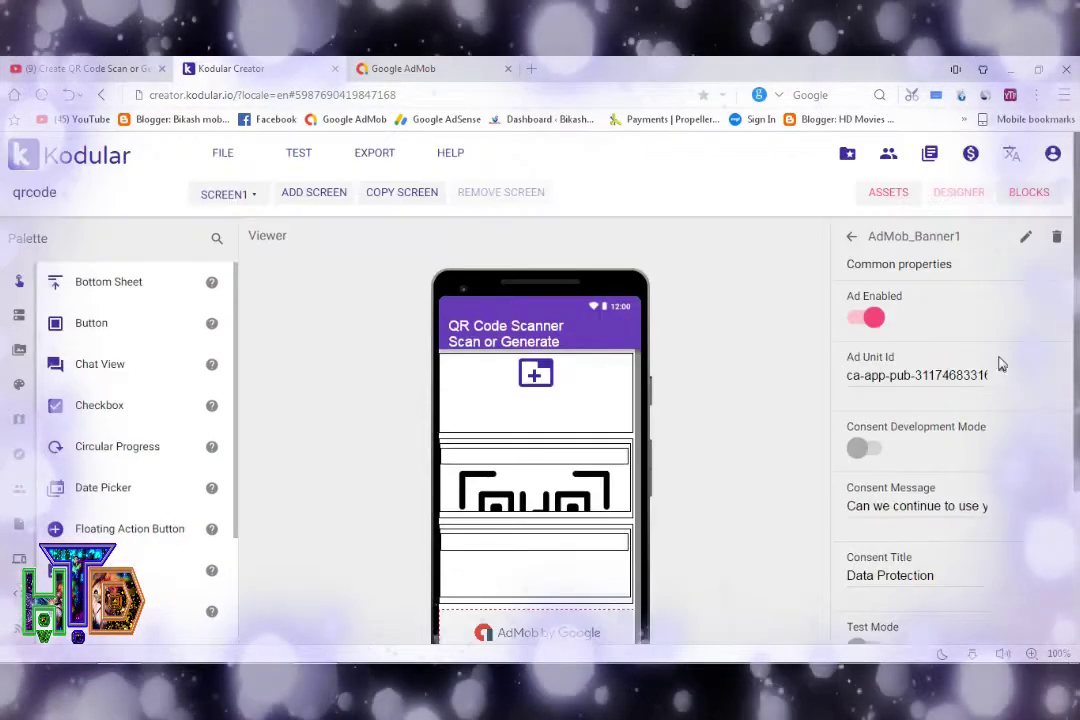
pyautogui.click(965, 375)
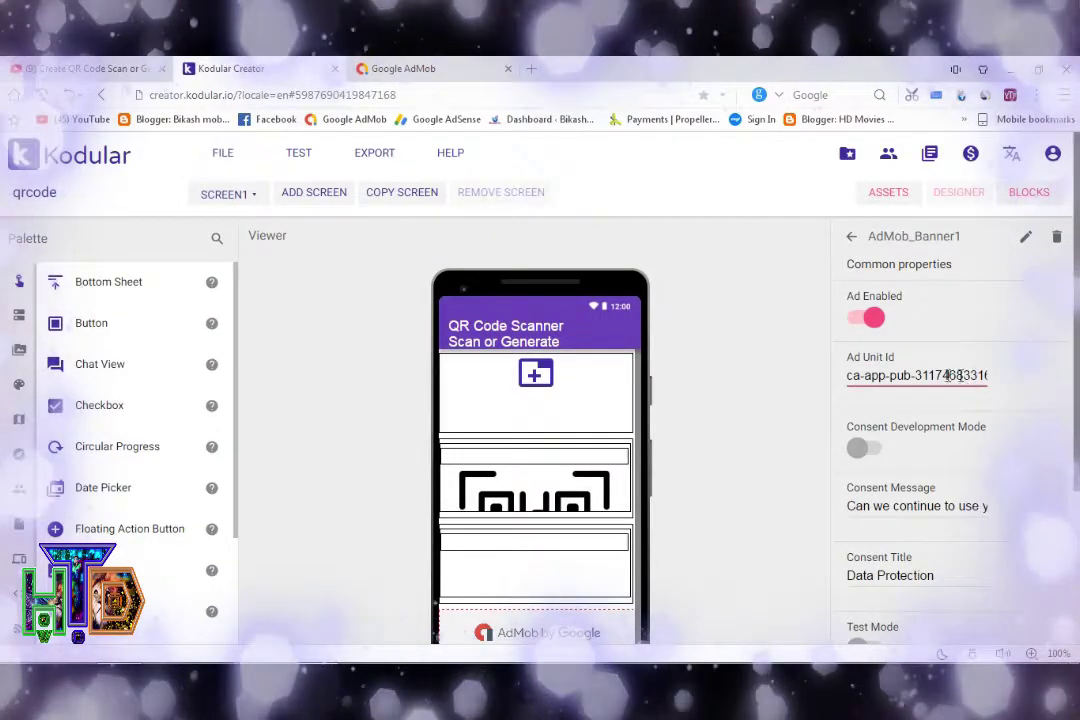
pyautogui.moveTo(846, 375); pyautogui.dragTo(997, 375)
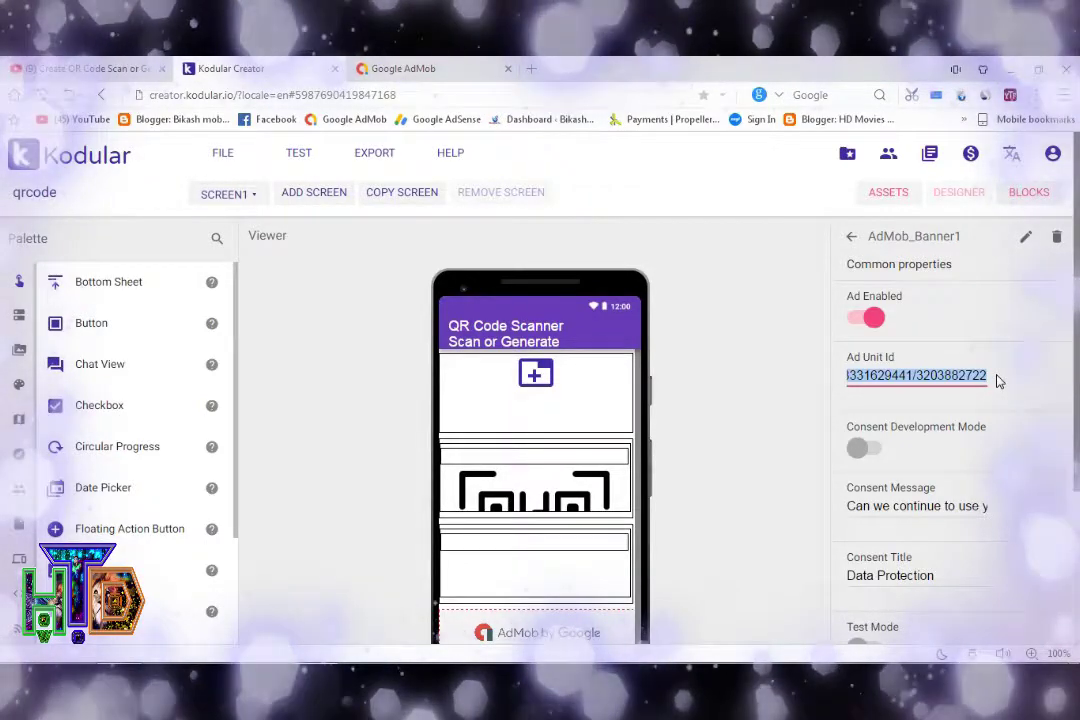
pyautogui.hotkey('ctrl', 'v')
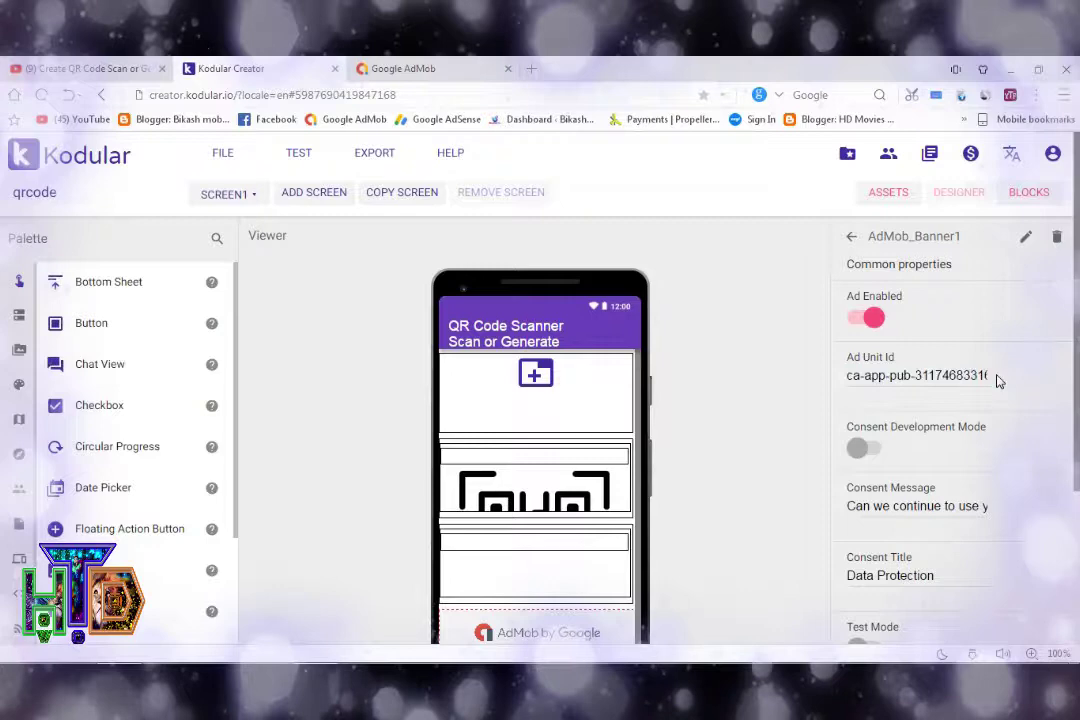
pyautogui.click(851, 240)
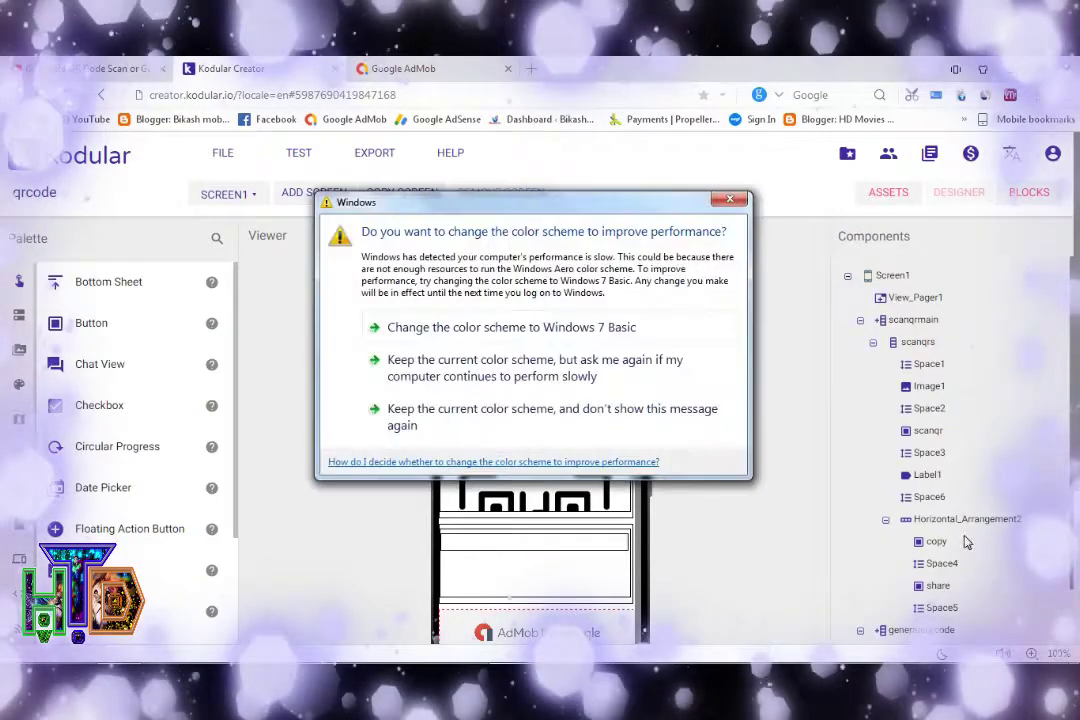
# Keep the current Windows color scheme without further prompts, and review AdMob_Interstitial1's ad unit ID before returning to the component list
pyautogui.click(485, 414)
pyautogui.scroll(-5, 926, 465)
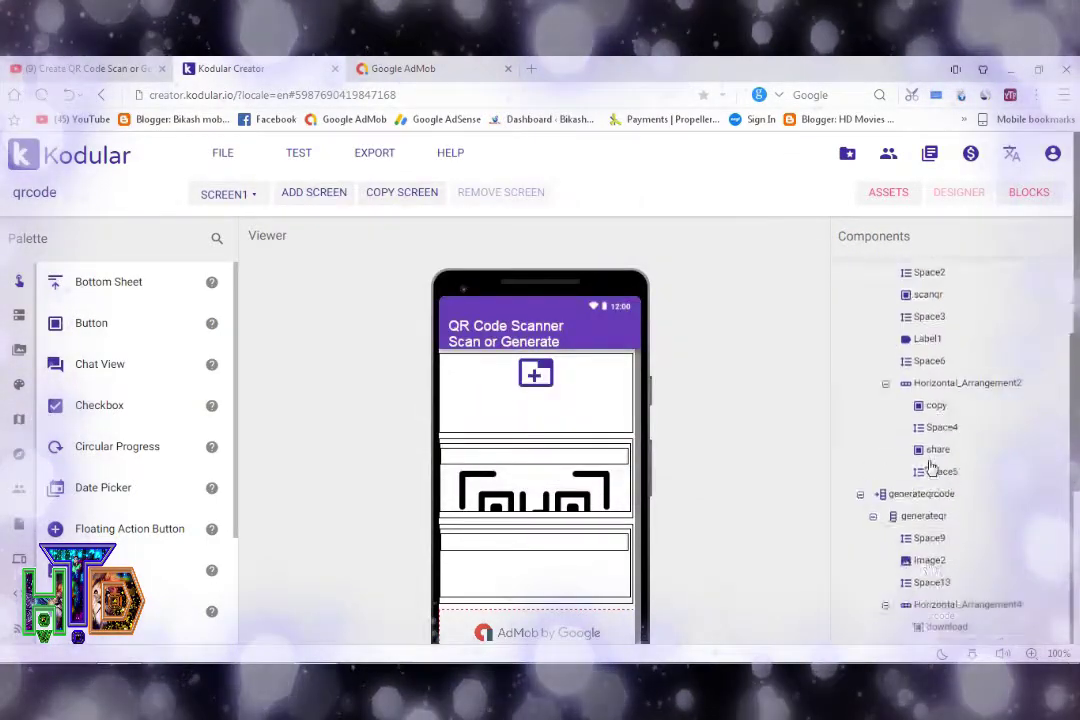
pyautogui.scroll(-3, 928, 470)
pyautogui.scroll(-3, 942, 525)
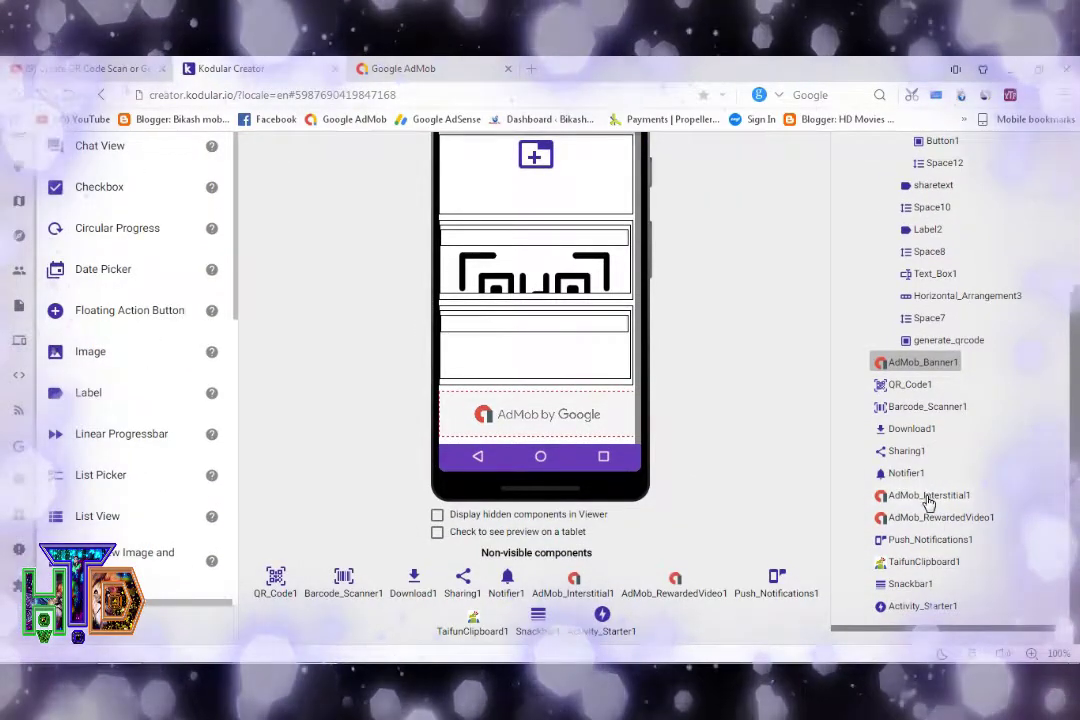
pyautogui.click(928, 497)
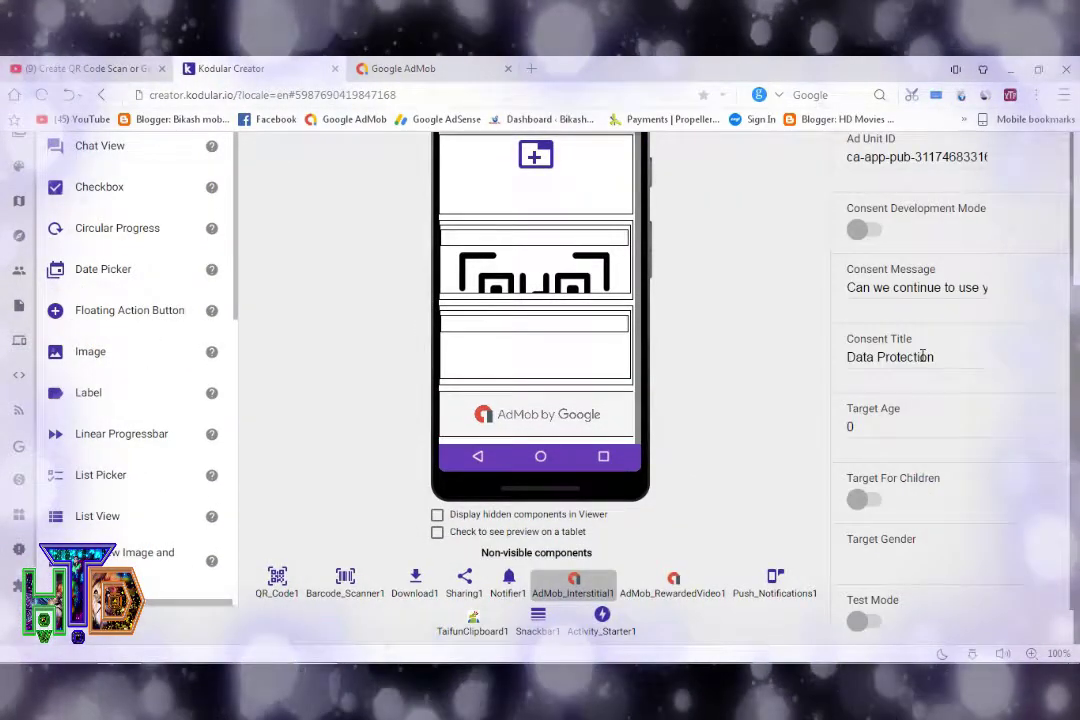
pyautogui.scroll(2, 870, 340)
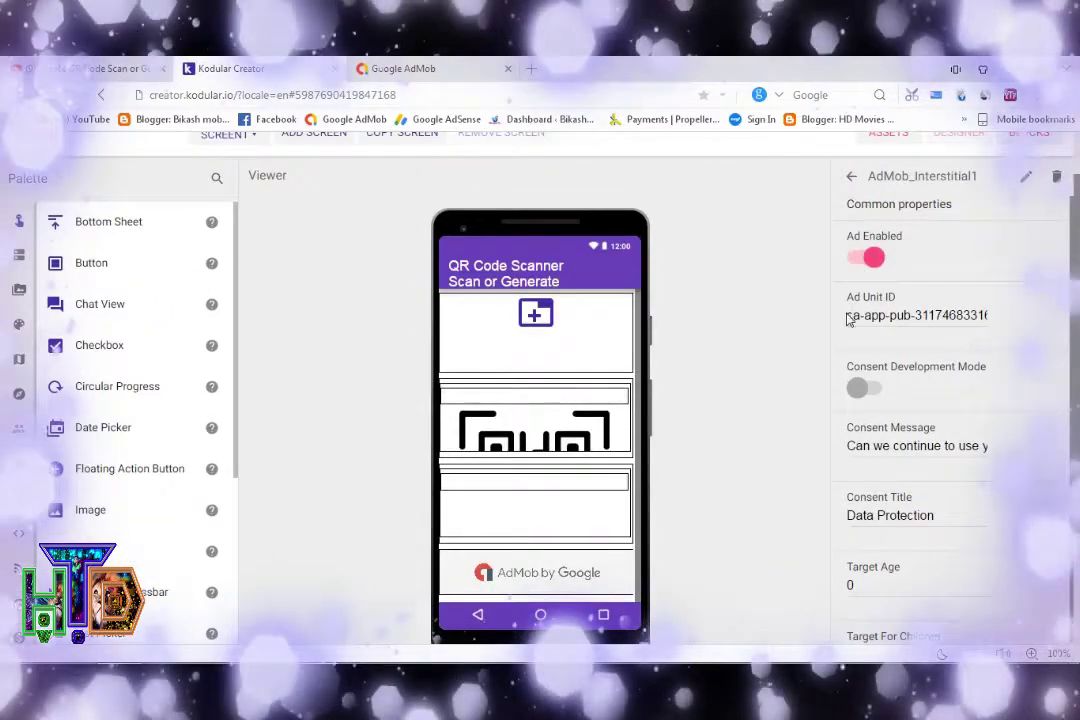
pyautogui.moveTo(847, 318); pyautogui.dragTo(1015, 315)
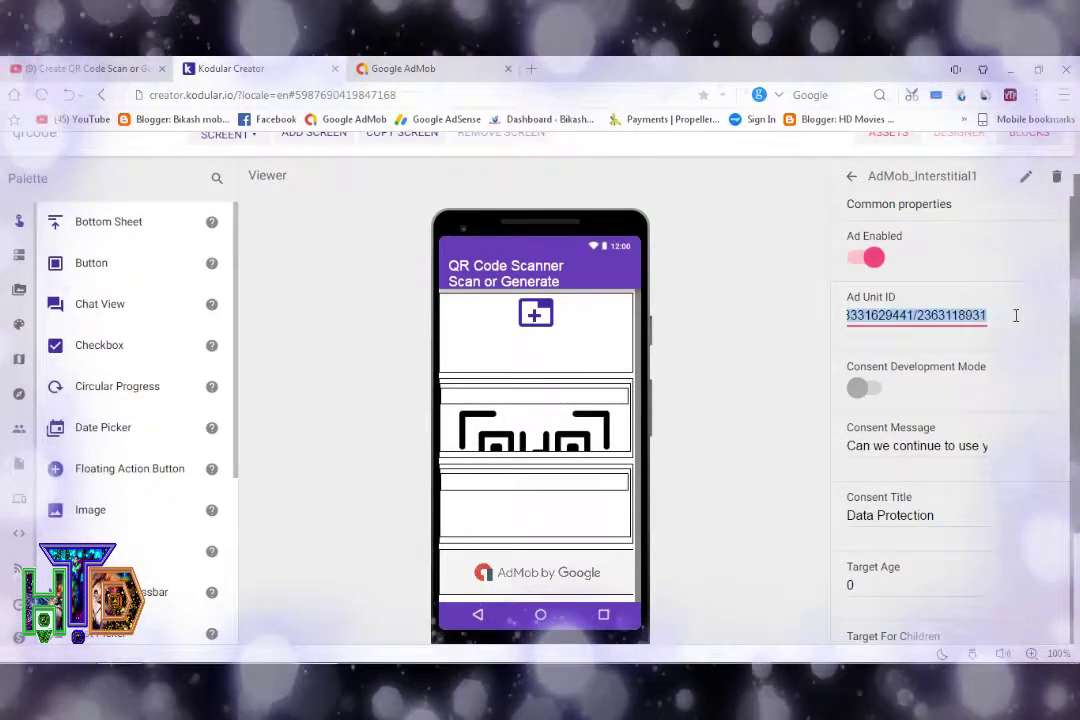
pyautogui.hotkey('ctrl', 'v')
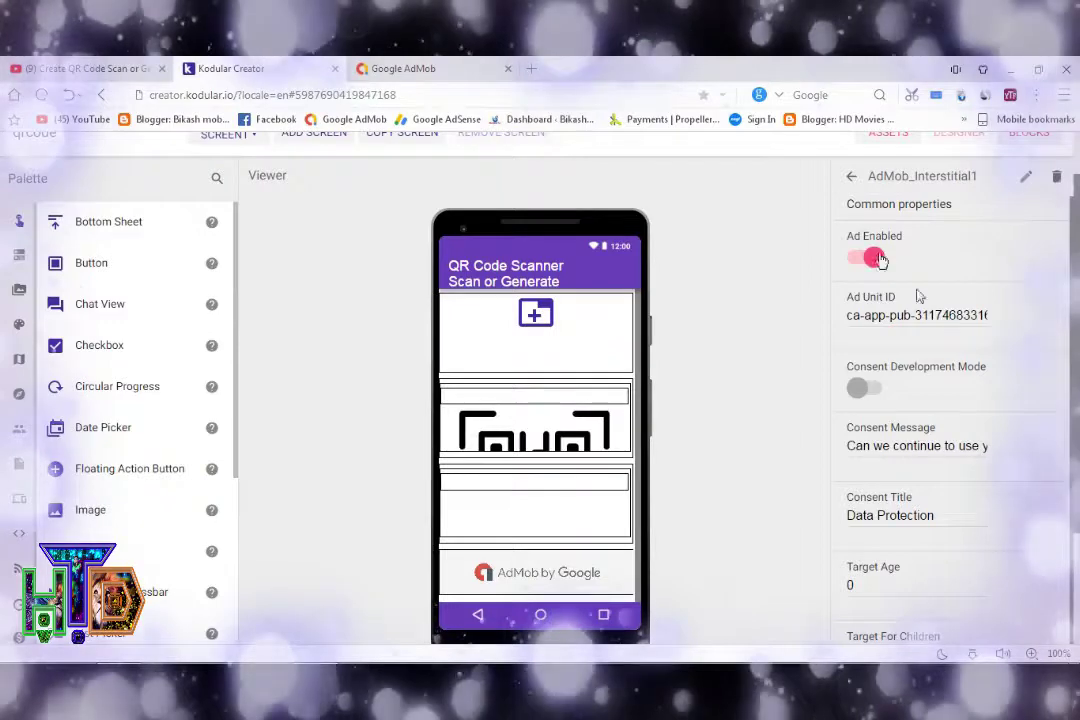
pyautogui.click(851, 176)
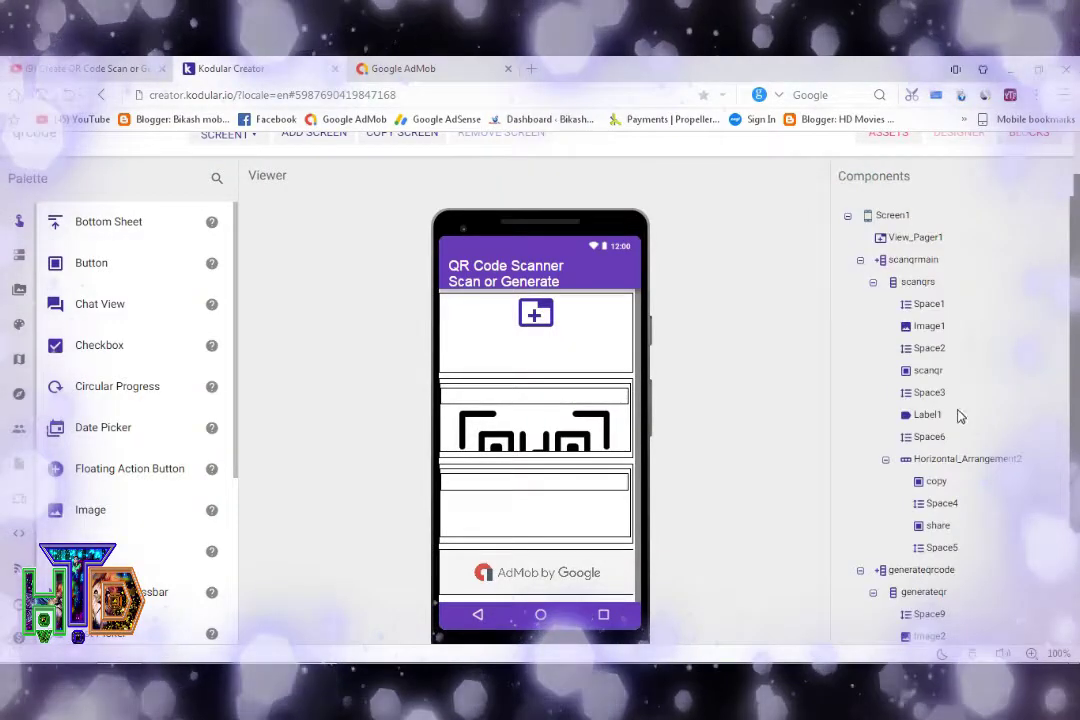
# Examine the project's non-visible components, its list of screens, and the user interface components available in the palette
pyautogui.scroll(-5, 958, 416)
pyautogui.scroll(-3, 958, 410)
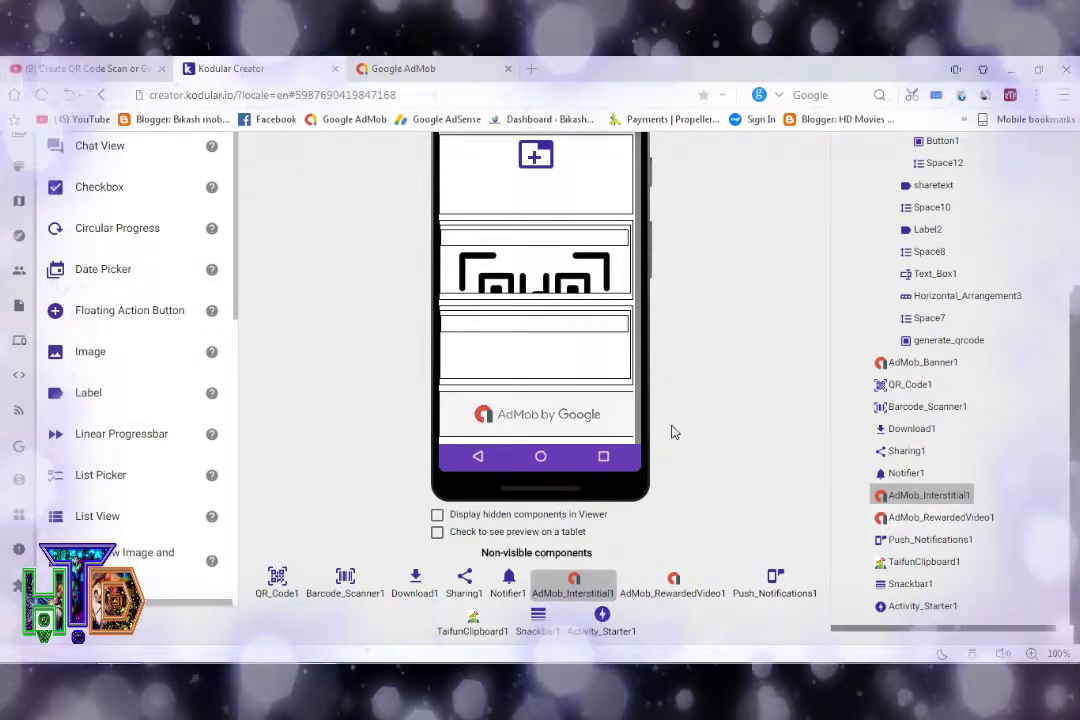
pyautogui.scroll(4, 680, 441)
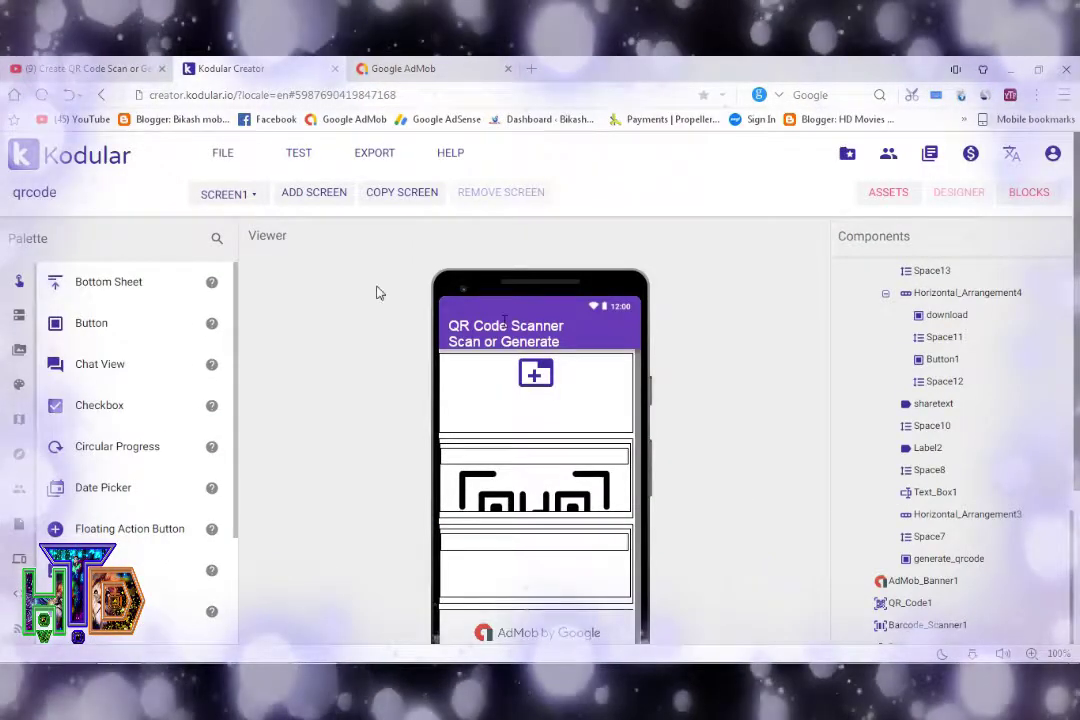
pyautogui.click(251, 196)
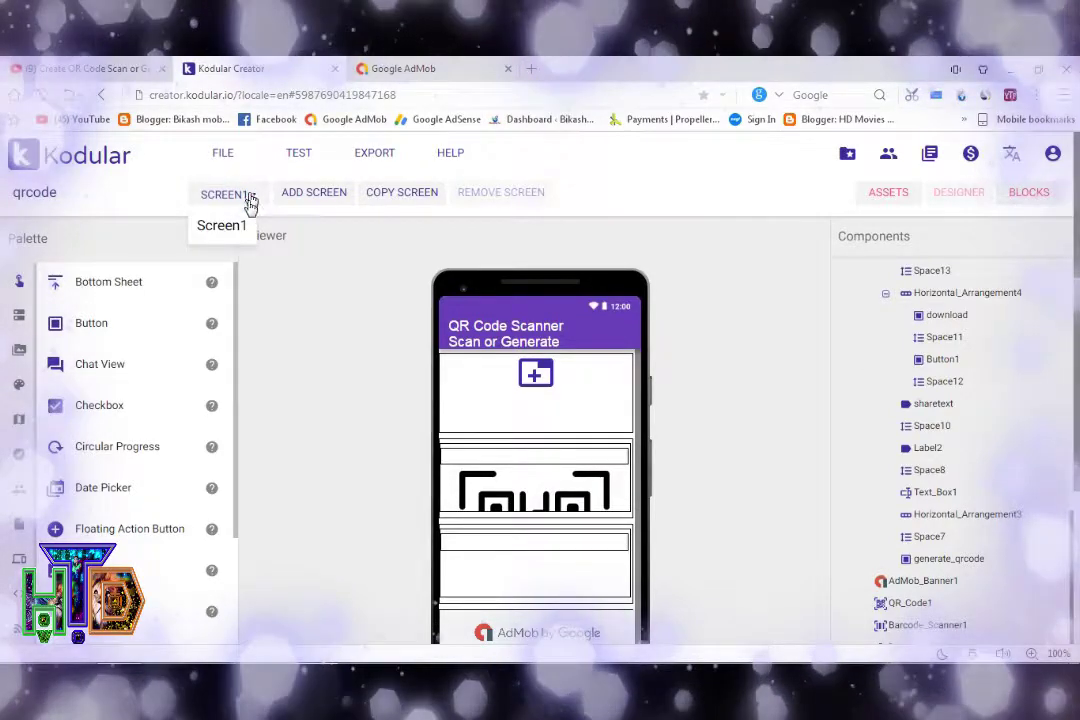
pyautogui.click(240, 228)
pyautogui.scroll(-3, 293, 329)
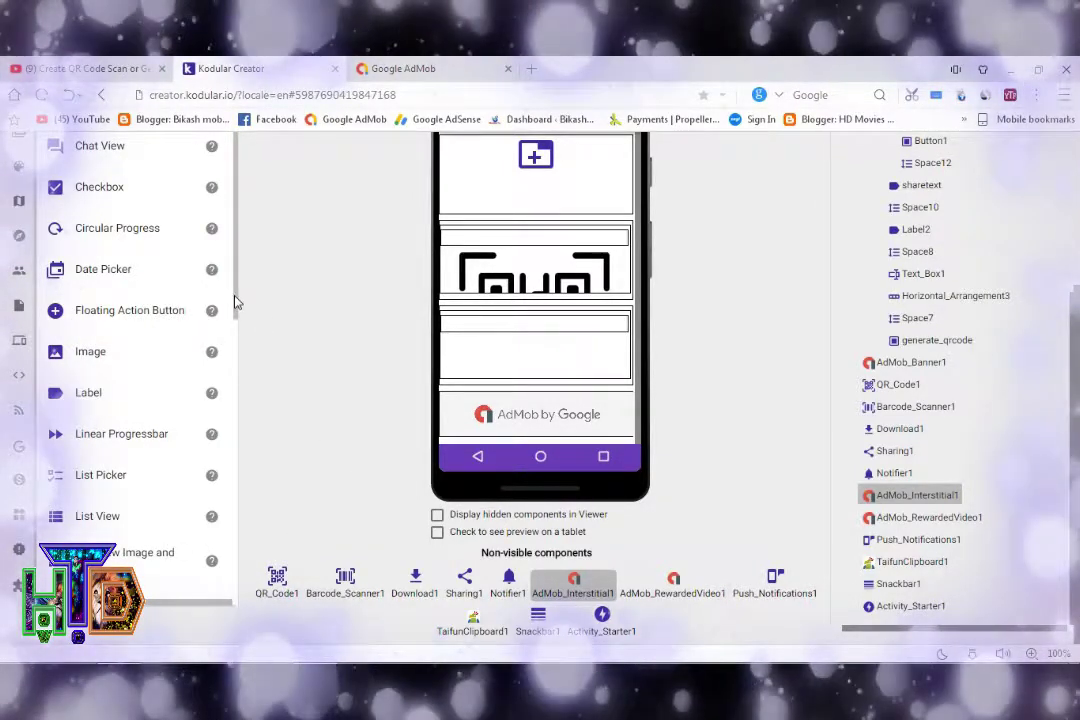
pyautogui.moveTo(235, 302); pyautogui.dragTo(230, 577)
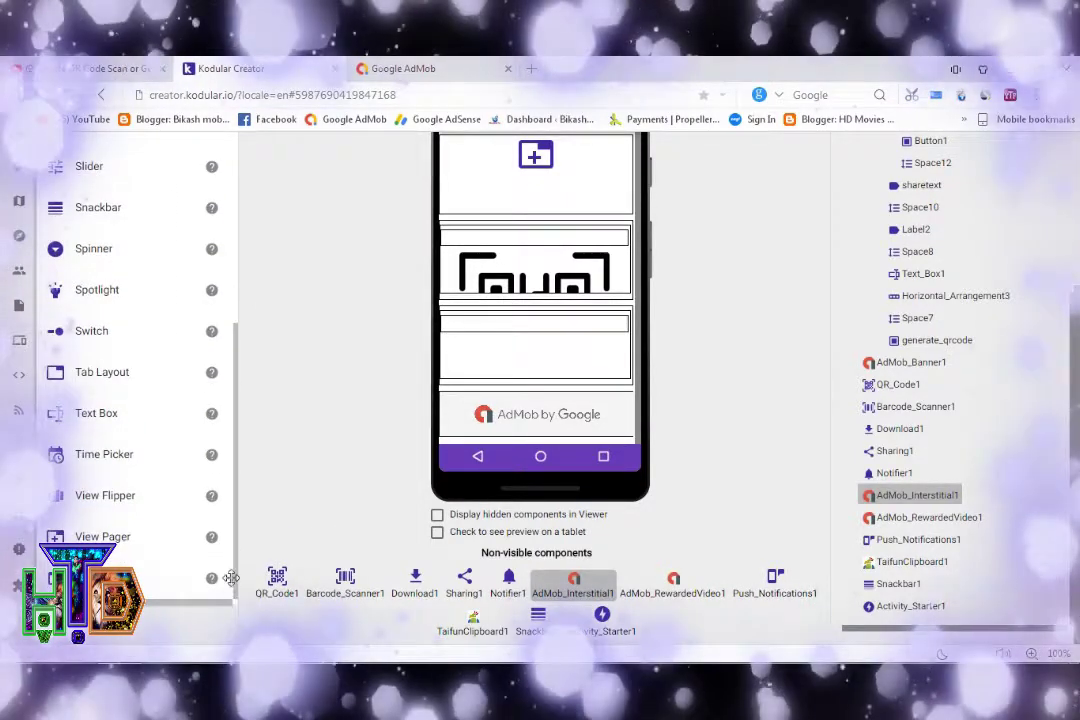
pyautogui.scroll(2, 333, 420)
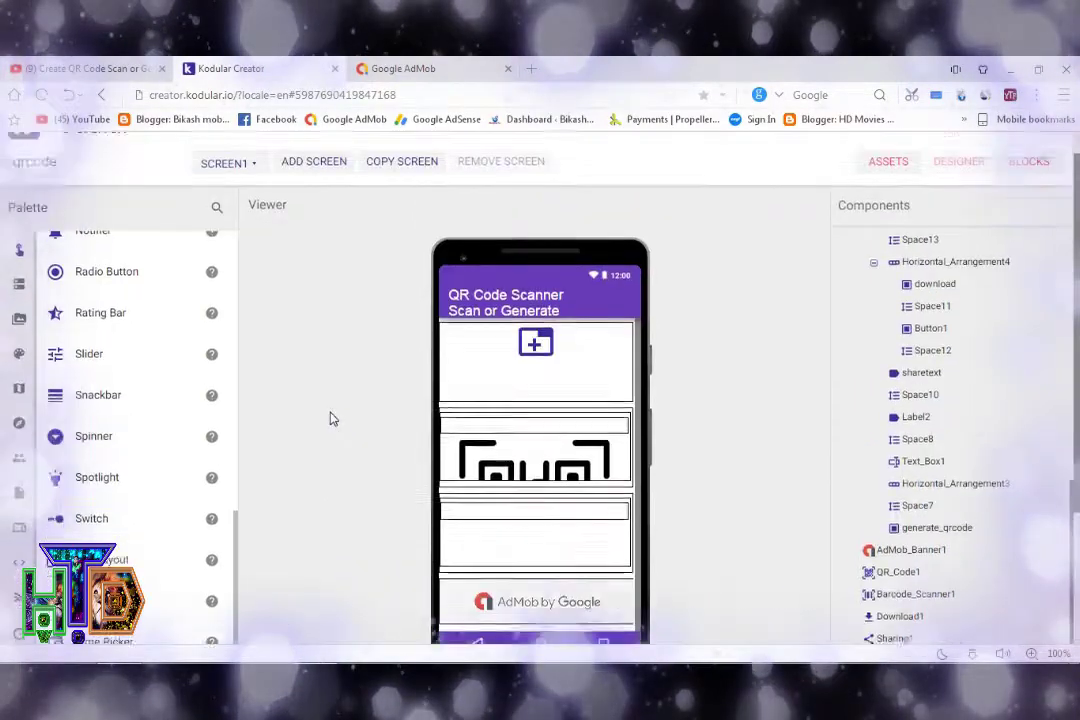
pyautogui.scroll(1, 333, 420)
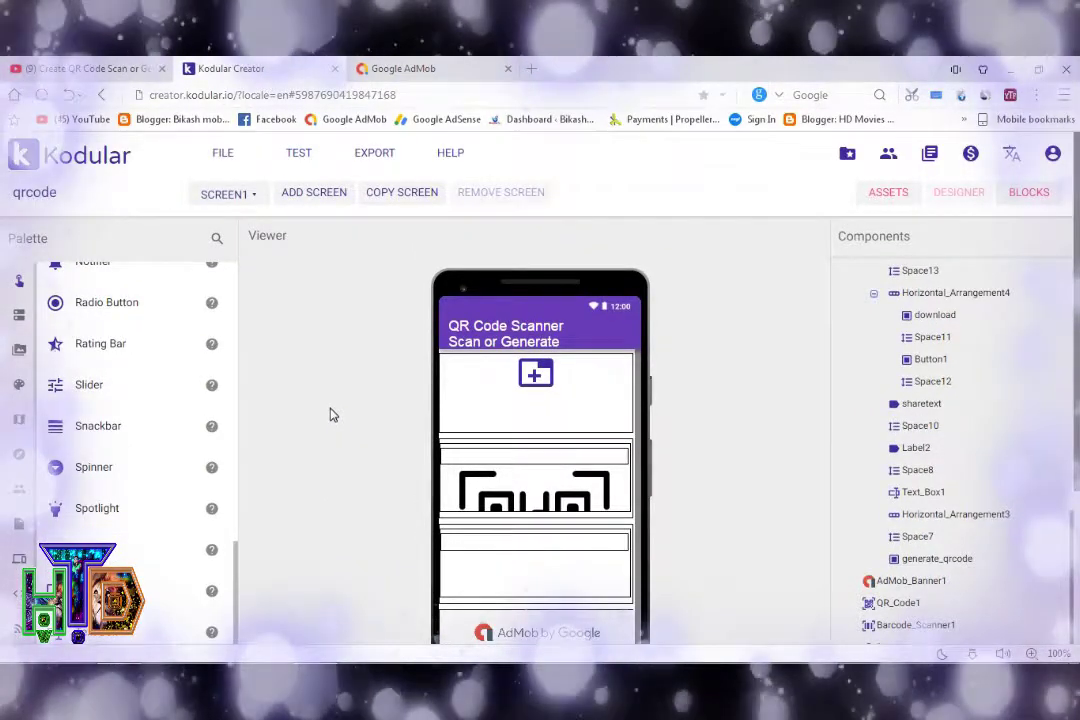
# Open Screen1's block editor and examine the viewpage procedure and the Screen1 initialization blocks
pyautogui.click(1030, 195)
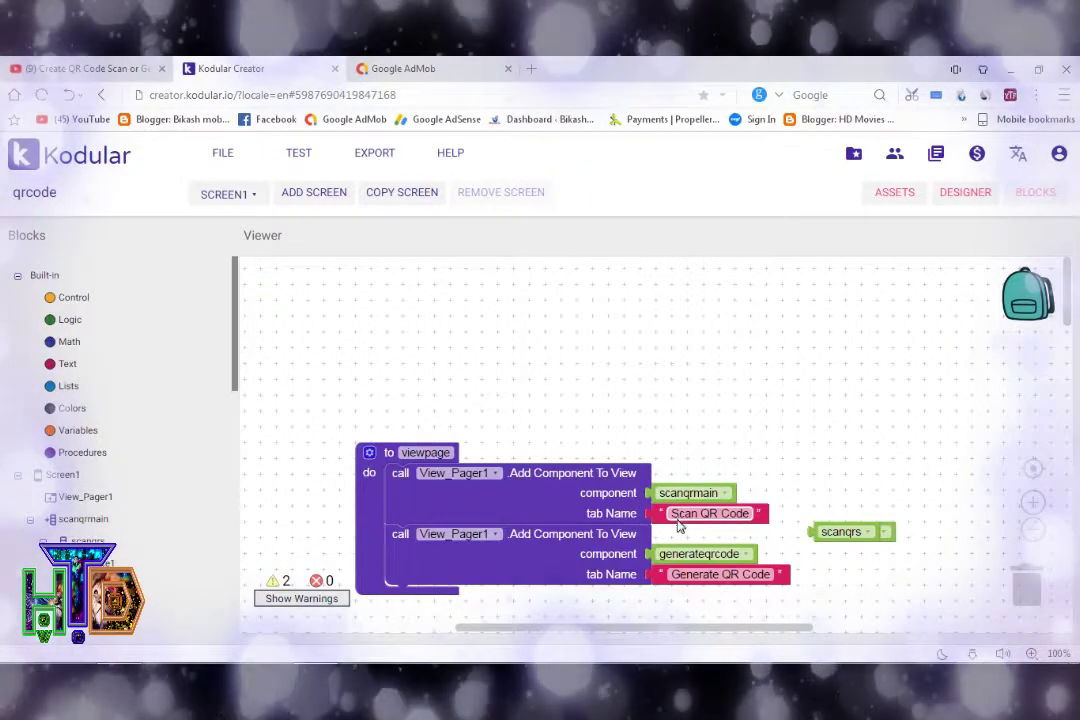
pyautogui.scroll(-2, 678, 525)
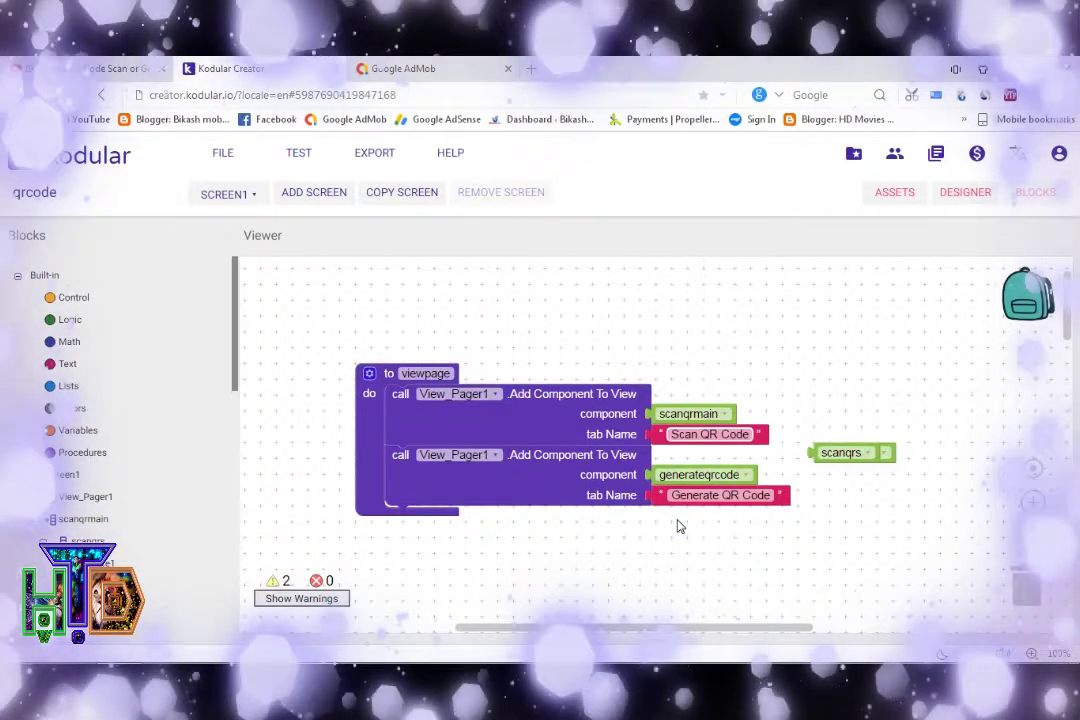
pyautogui.scroll(-2, 678, 525)
pyautogui.scroll(-2, 678, 525)
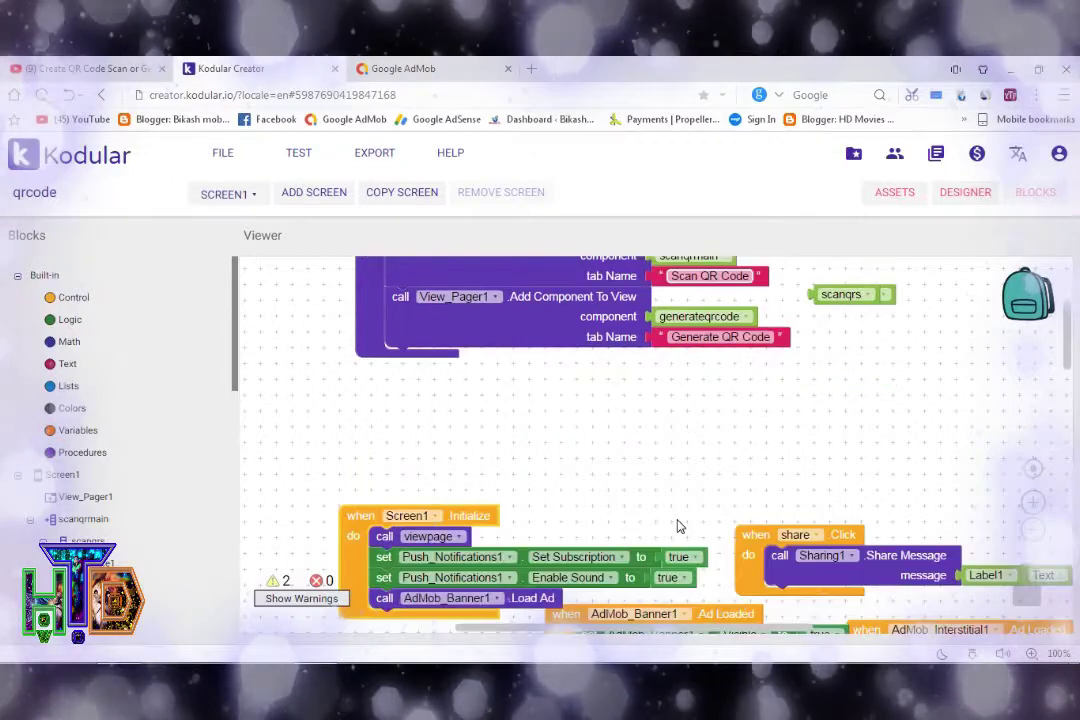
pyautogui.scroll(-2, 678, 525)
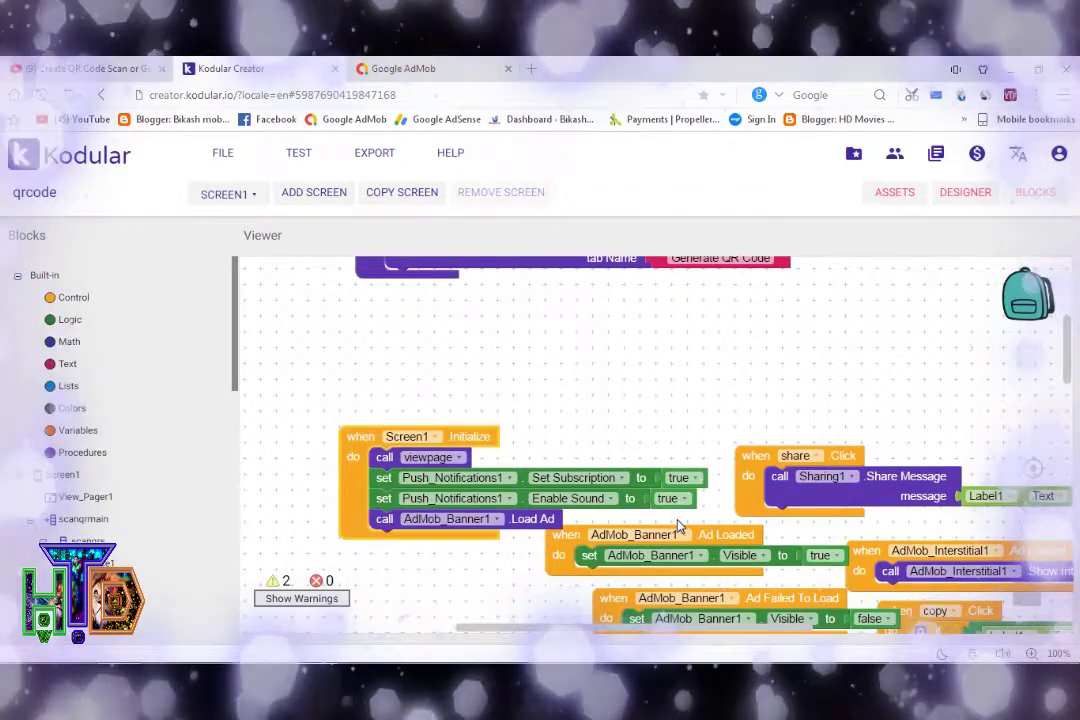
pyautogui.scroll(-2, 678, 525)
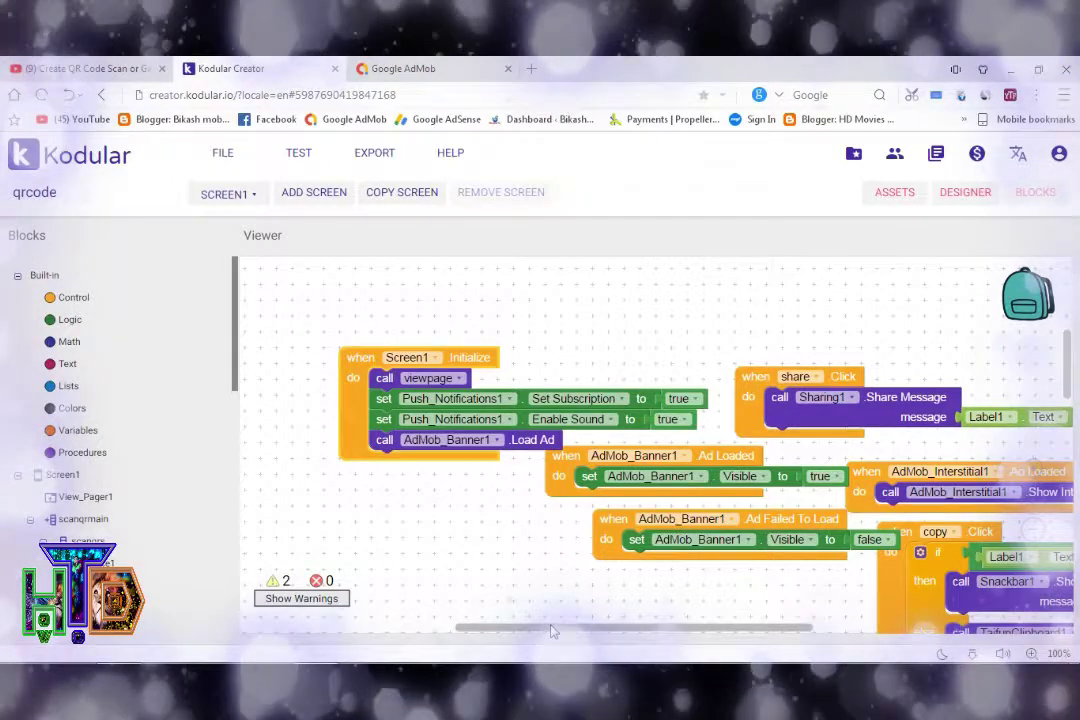
# Spread out the Screen1 Initialize, share Click, AdMob_Banner1 and AdMob_Interstitial1 event blocks so they do not overlap
pyautogui.moveTo(553, 630)
pyautogui.mouseDown()
pyautogui.moveTo(618, 636)
pyautogui.moveTo(566, 638)
pyautogui.mouseUp()
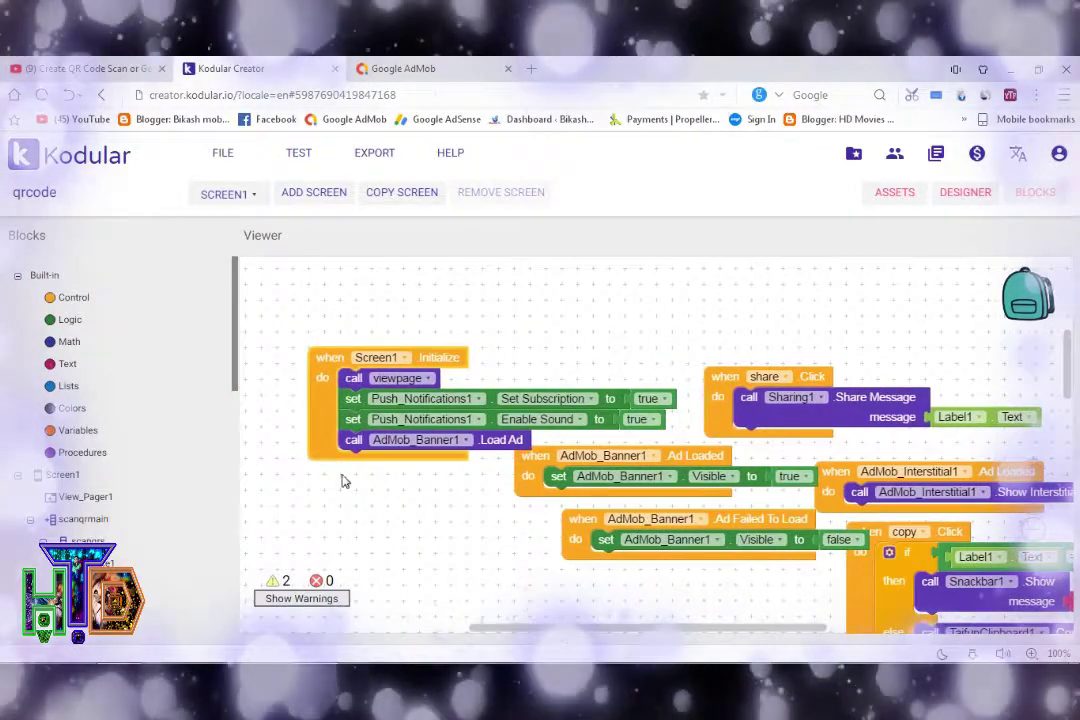
pyautogui.moveTo(317, 376); pyautogui.dragTo(285, 344)
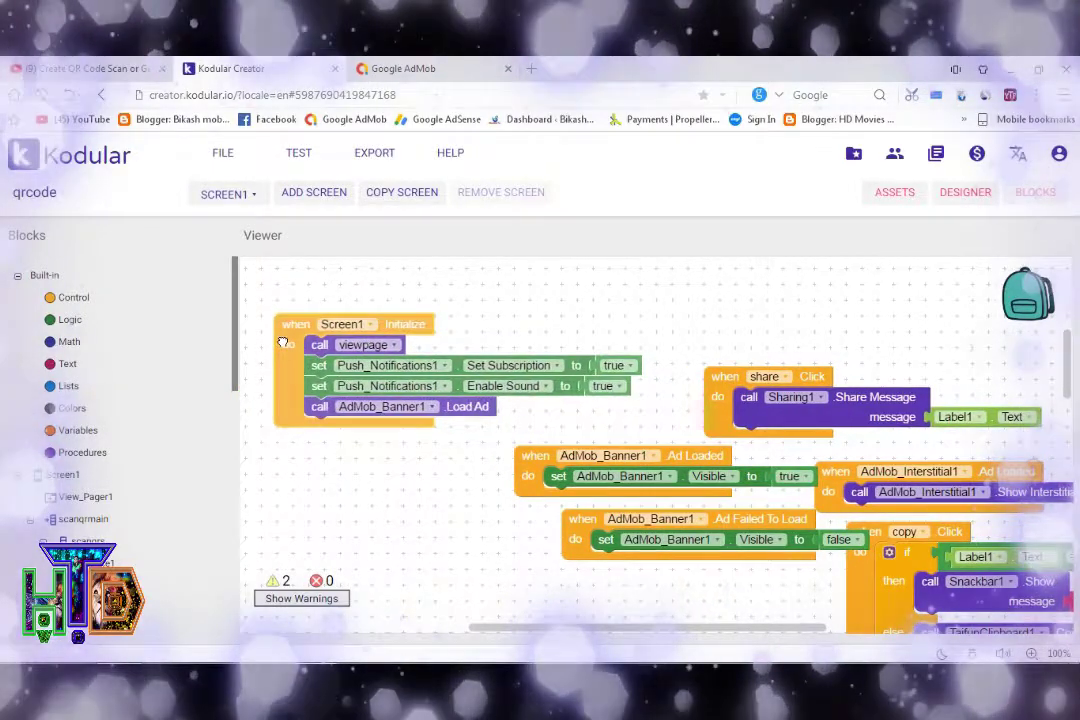
pyautogui.moveTo(714, 376); pyautogui.dragTo(666, 310)
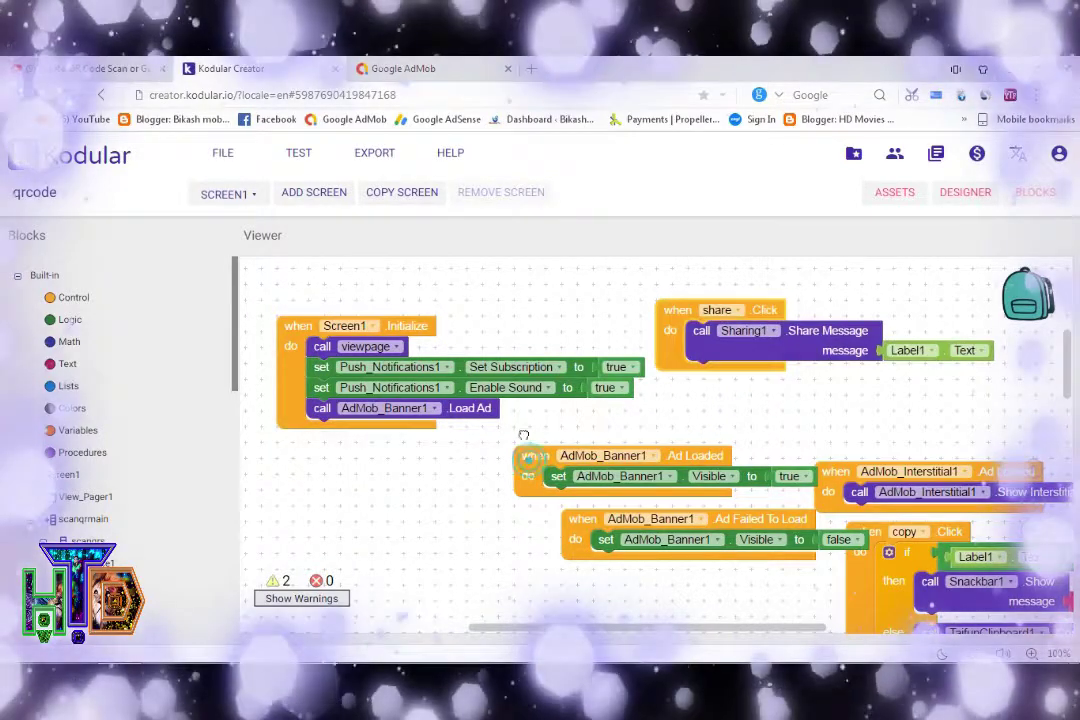
pyautogui.moveTo(530, 460); pyautogui.dragTo(530, 425)
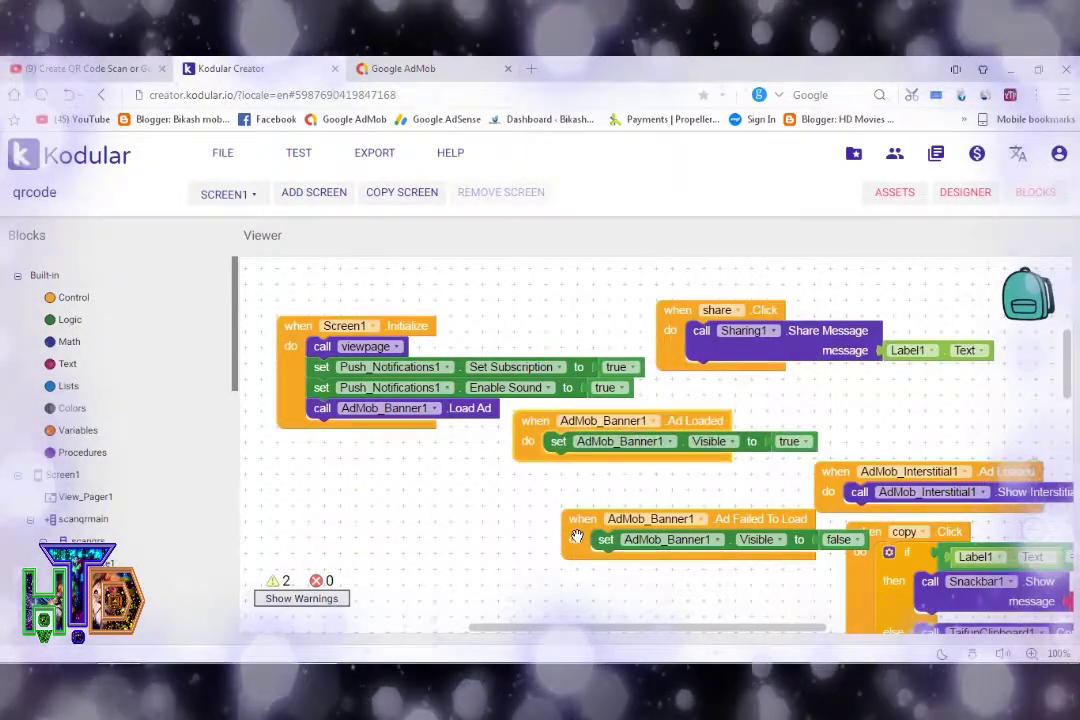
pyautogui.moveTo(577, 537); pyautogui.dragTo(464, 518)
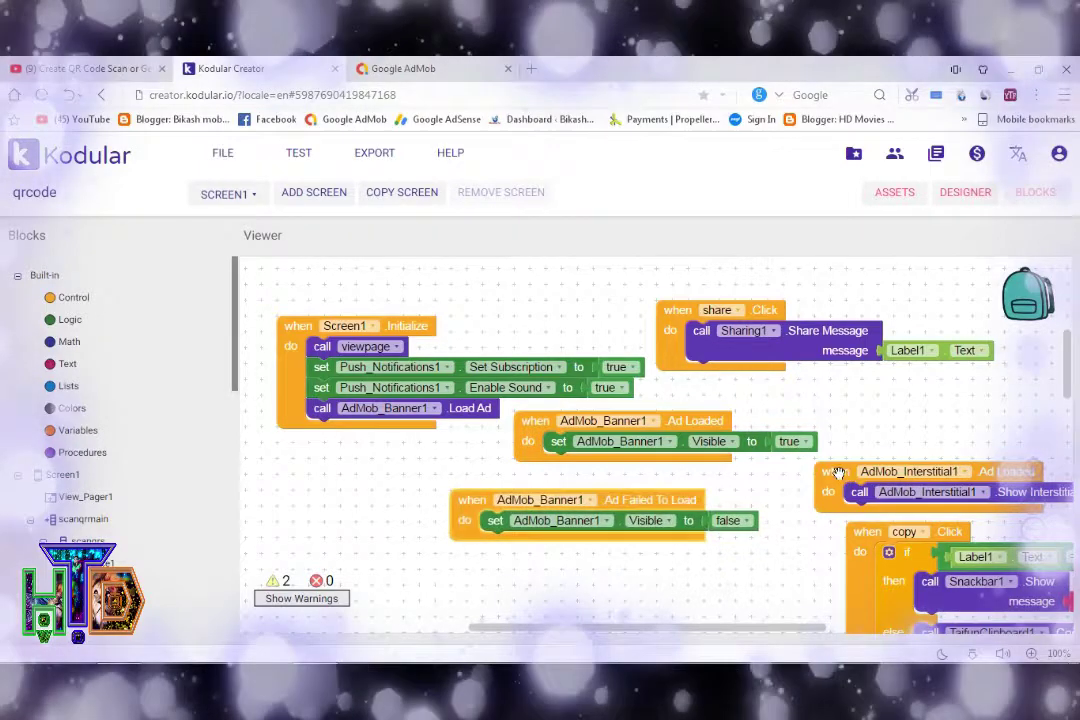
pyautogui.moveTo(838, 471); pyautogui.dragTo(853, 406)
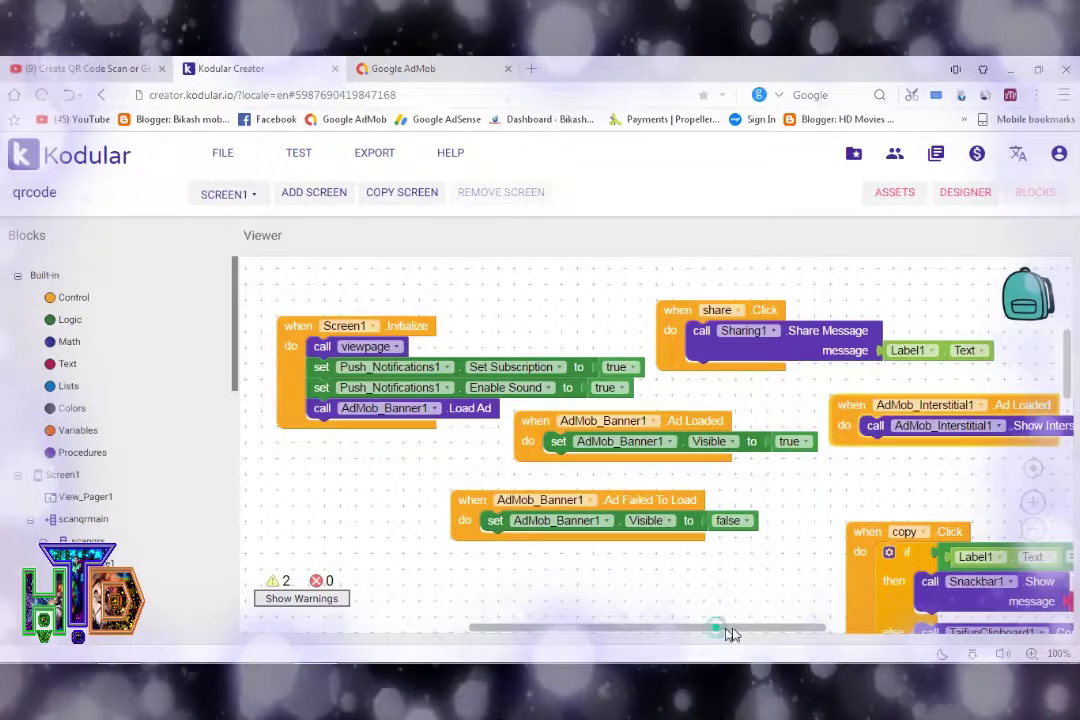
# Move the copy Click block up to sit directly beneath the AdMob_Interstitial1 Ad Loaded block
pyautogui.moveTo(723, 633); pyautogui.dragTo(806, 634)
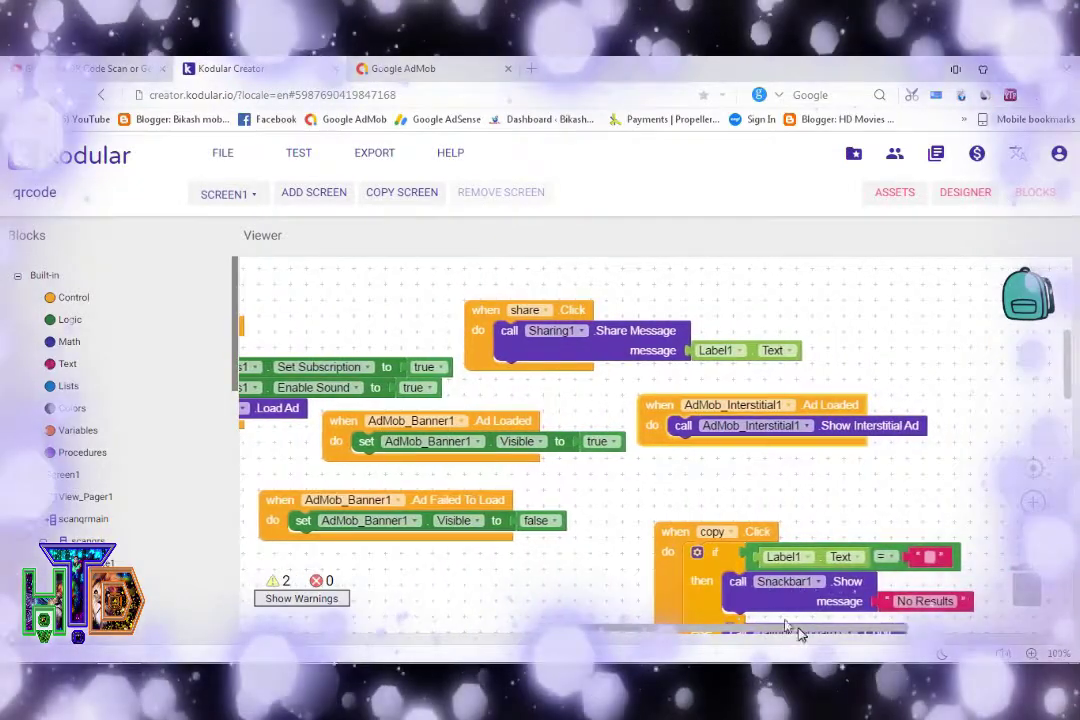
pyautogui.moveTo(659, 552); pyautogui.dragTo(644, 486)
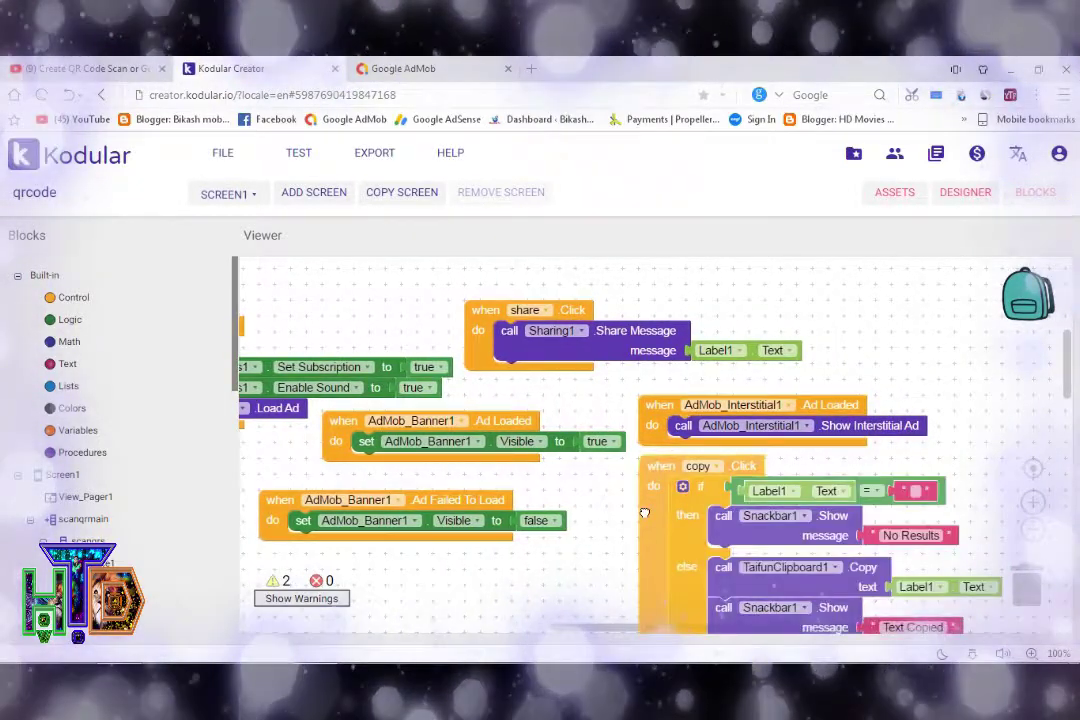
# Move the Barcode_Scanner1 After Scan block up so it no longer overlaps the Download1 Download Complete block
pyautogui.scroll(-2, 681, 523)
pyautogui.scroll(-2, 681, 523)
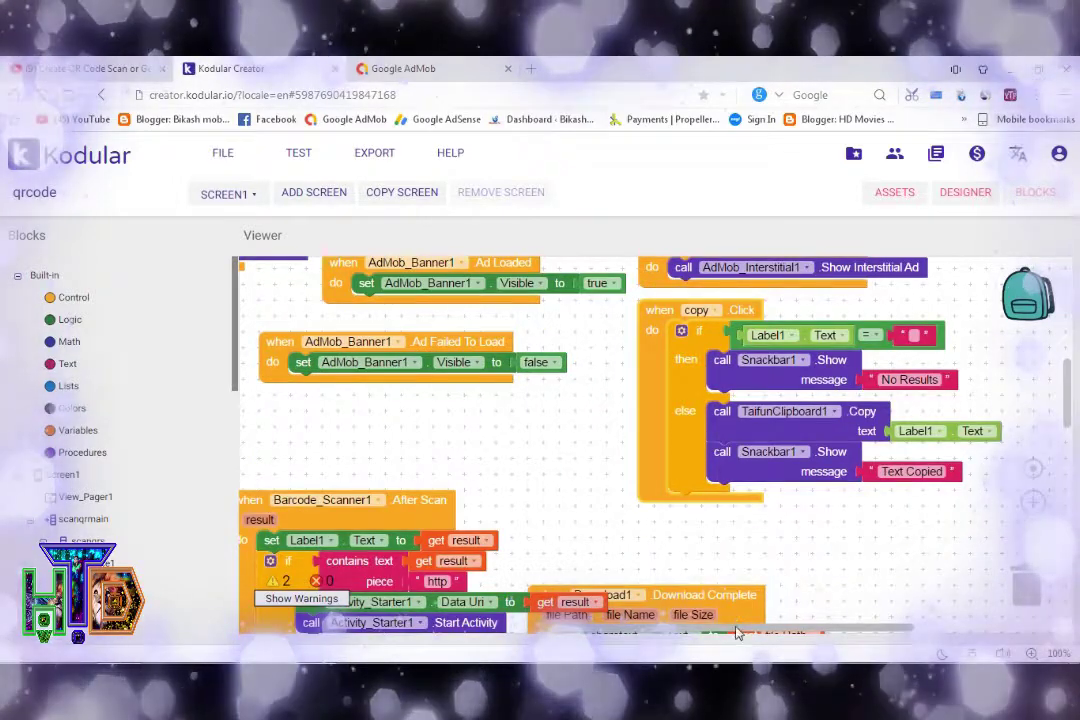
pyautogui.moveTo(720, 632); pyautogui.dragTo(668, 638)
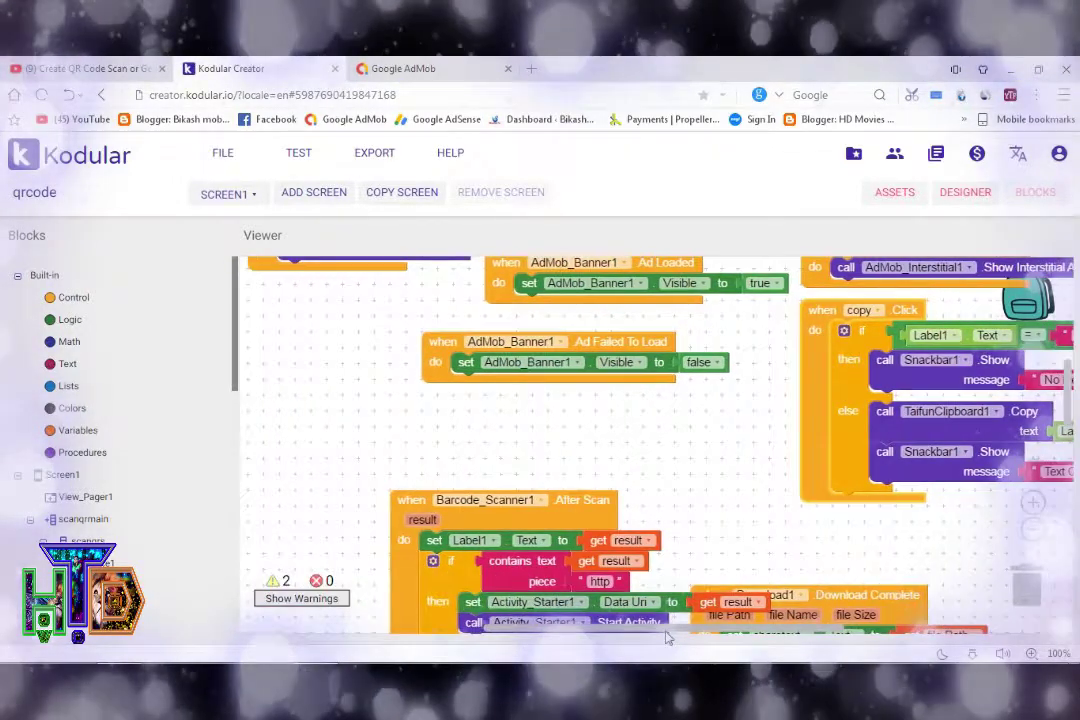
pyautogui.scroll(-2, 817, 565)
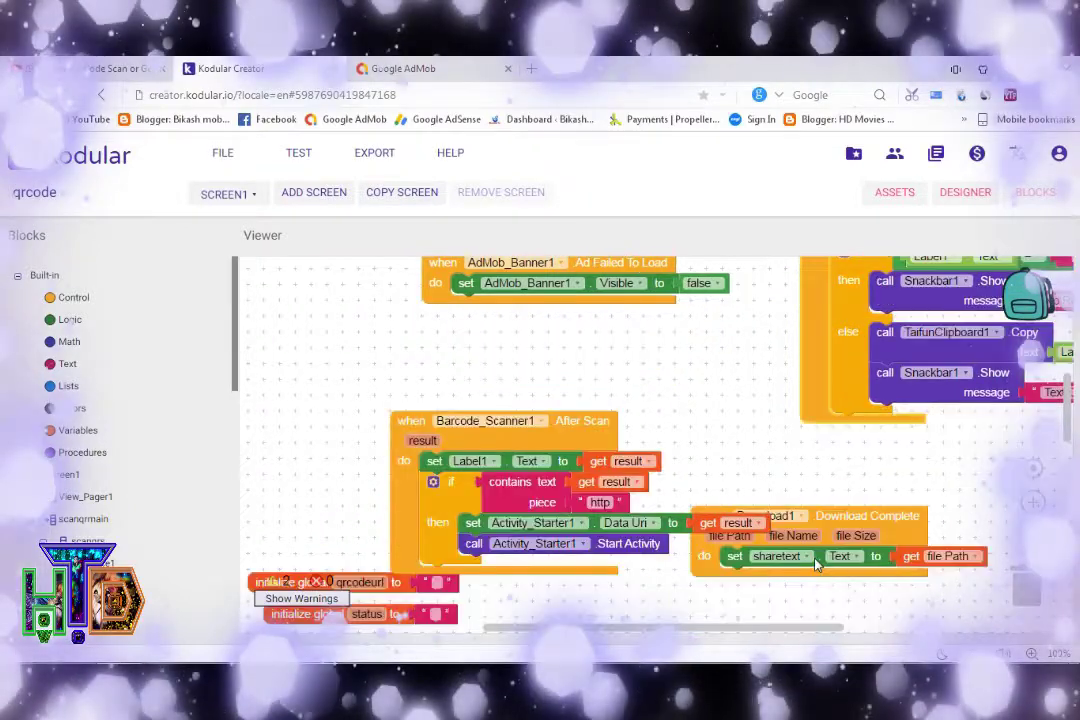
pyautogui.scroll(-2, 817, 565)
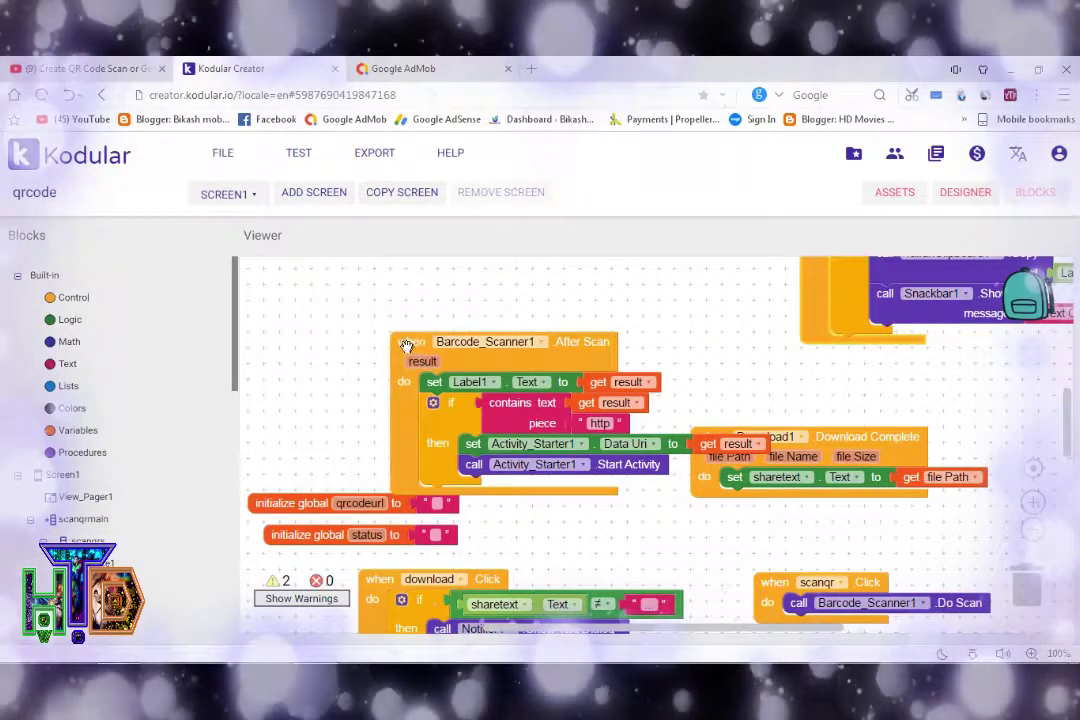
pyautogui.moveTo(405, 342); pyautogui.dragTo(405, 283)
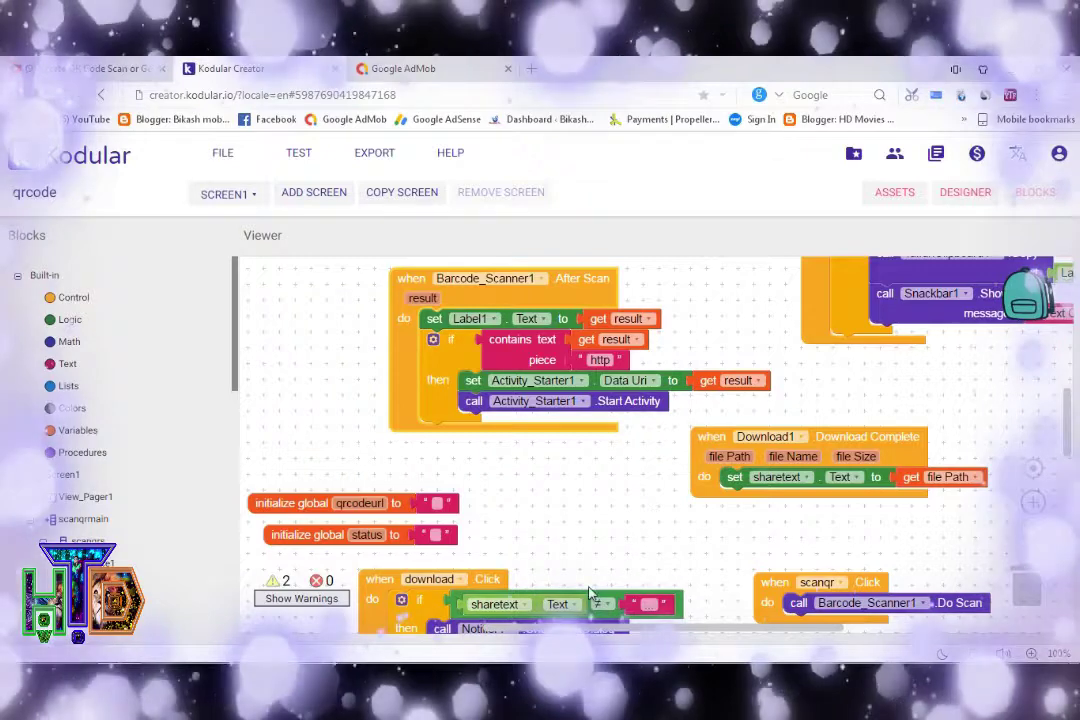
# Review the Download1, scanqr and download event blocks, and move the Button1 Click block clear of the AdMob_RewardedVideo1 Ad Loaded block
pyautogui.moveTo(625, 635); pyautogui.dragTo(727, 635)
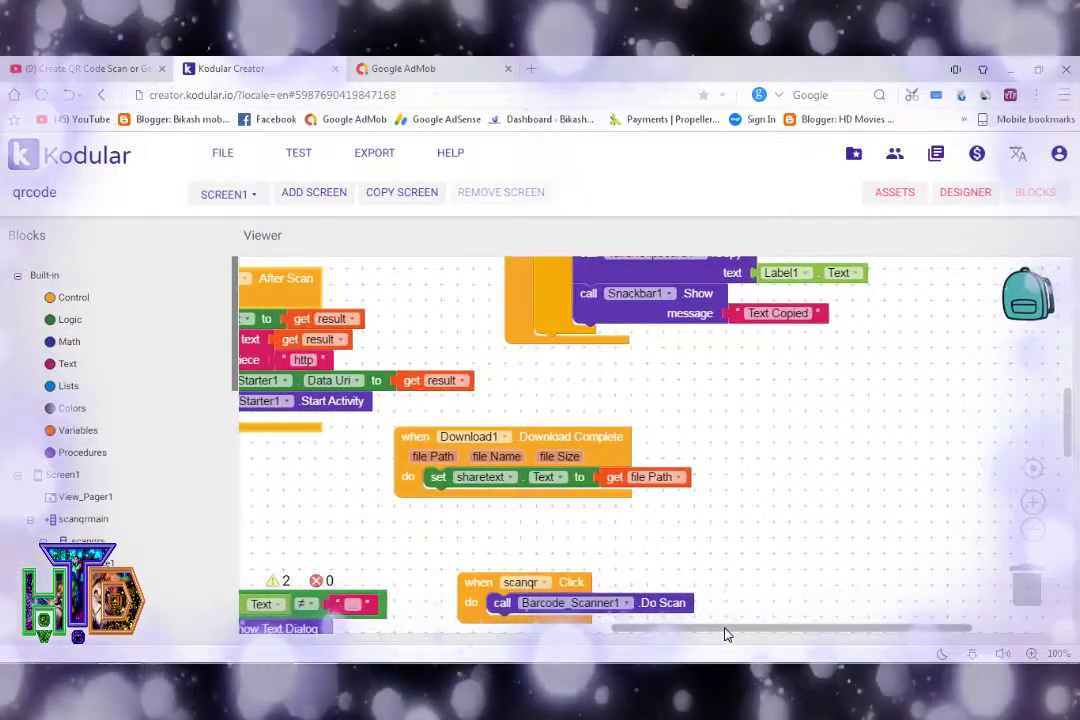
pyautogui.scroll(-2, 650, 571)
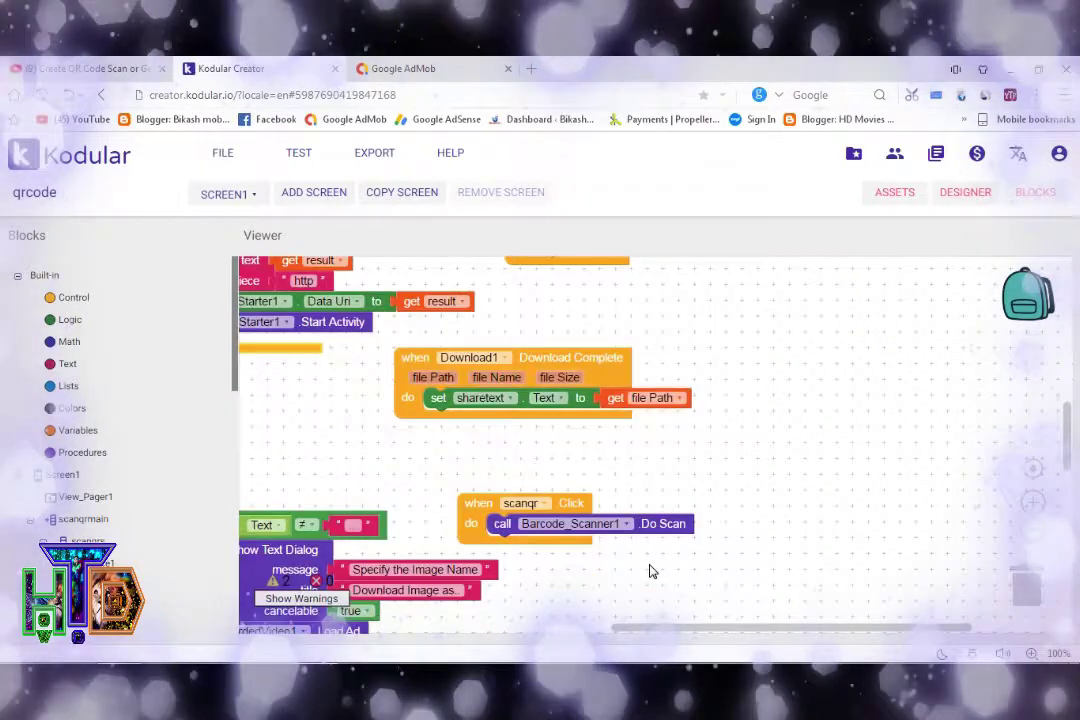
pyautogui.moveTo(716, 633); pyautogui.dragTo(559, 640)
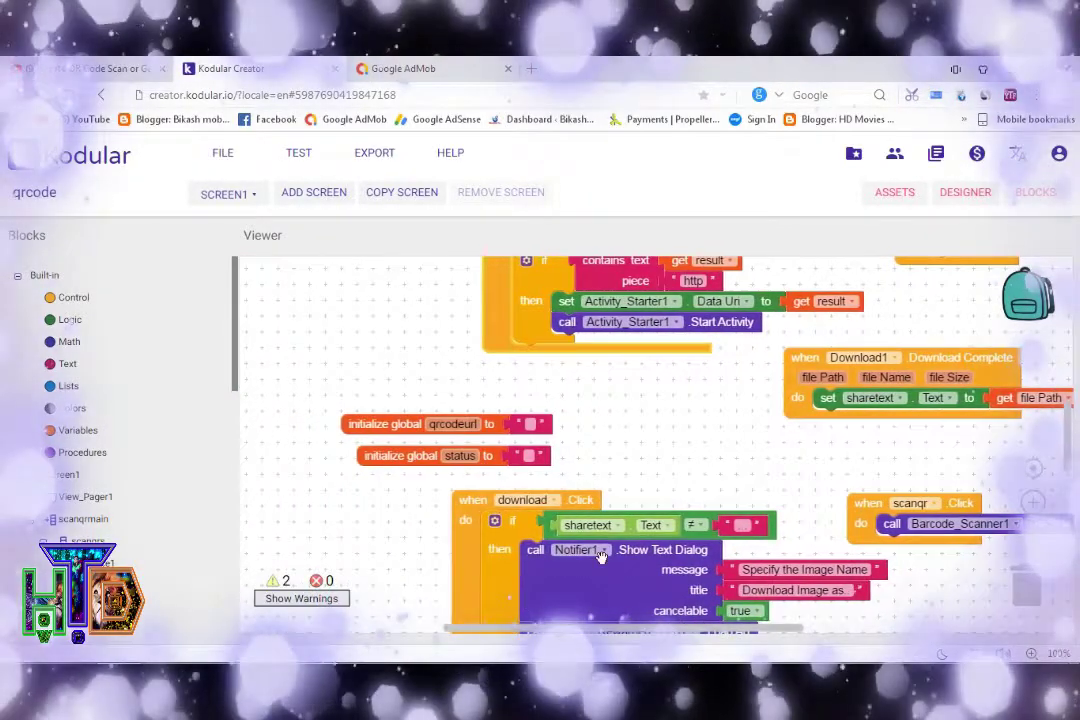
pyautogui.scroll(-2, 714, 519)
pyautogui.scroll(-2, 714, 519)
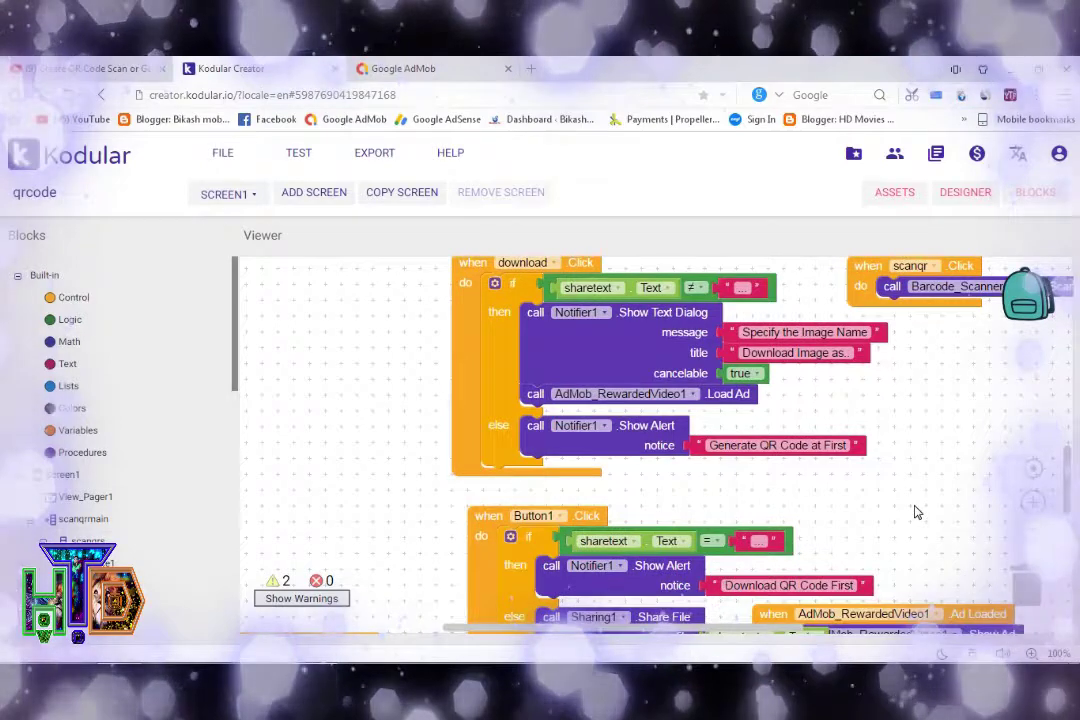
pyautogui.scroll(-2, 916, 512)
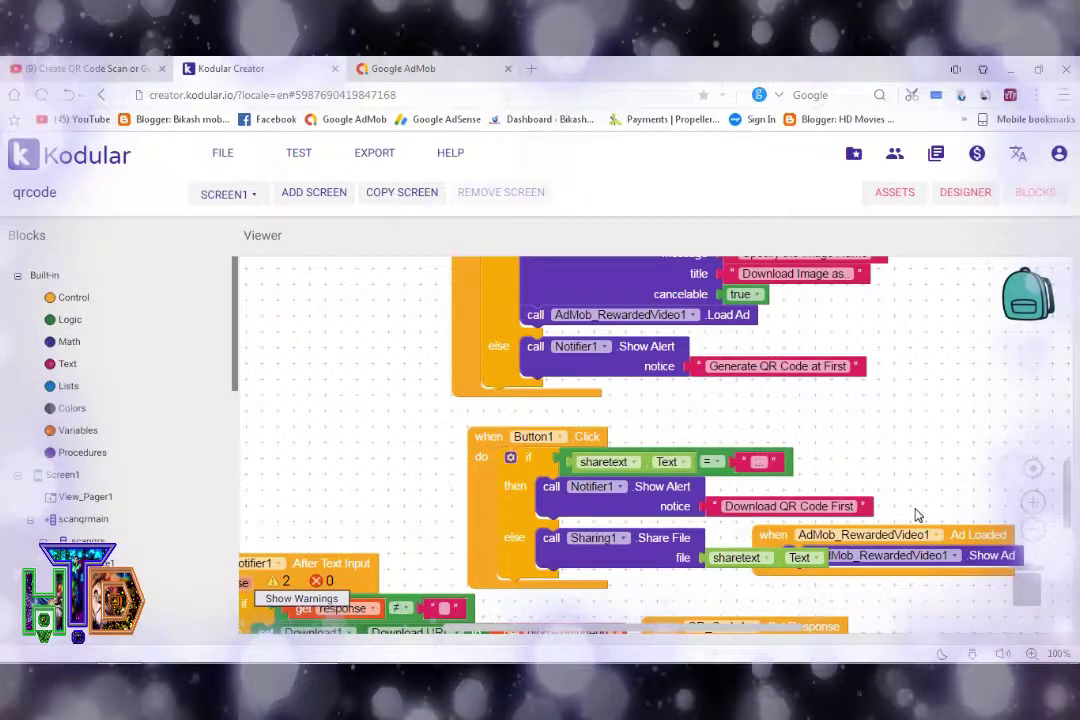
pyautogui.scroll(-2, 918, 515)
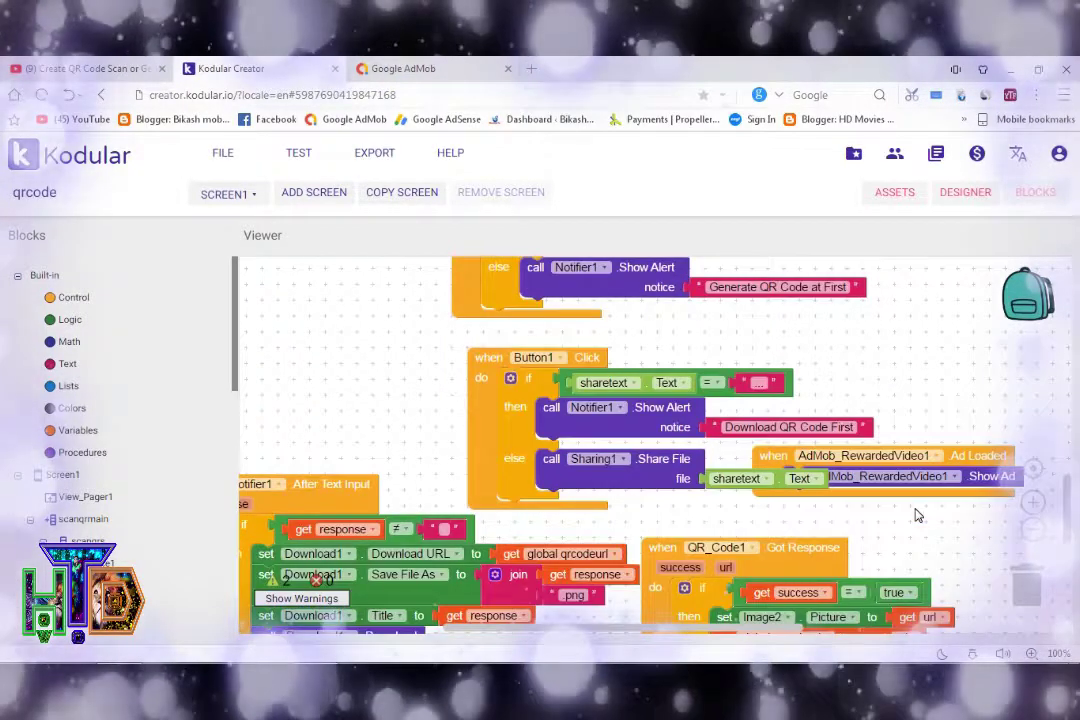
pyautogui.click(478, 393)
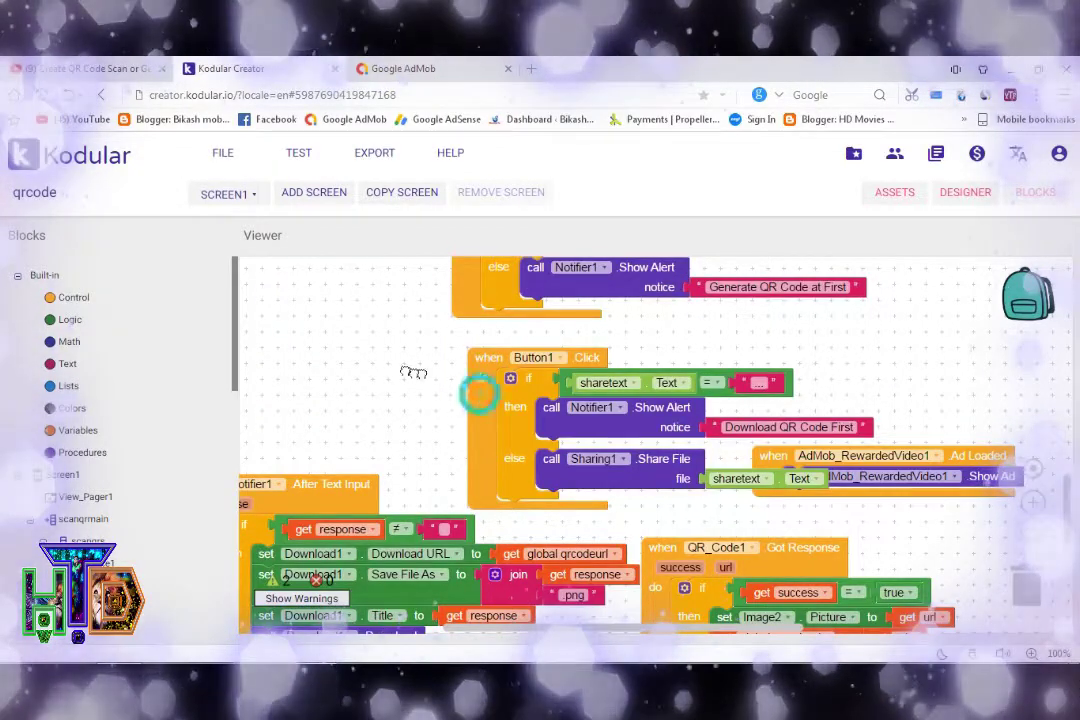
pyautogui.moveTo(413, 372); pyautogui.dragTo(394, 370)
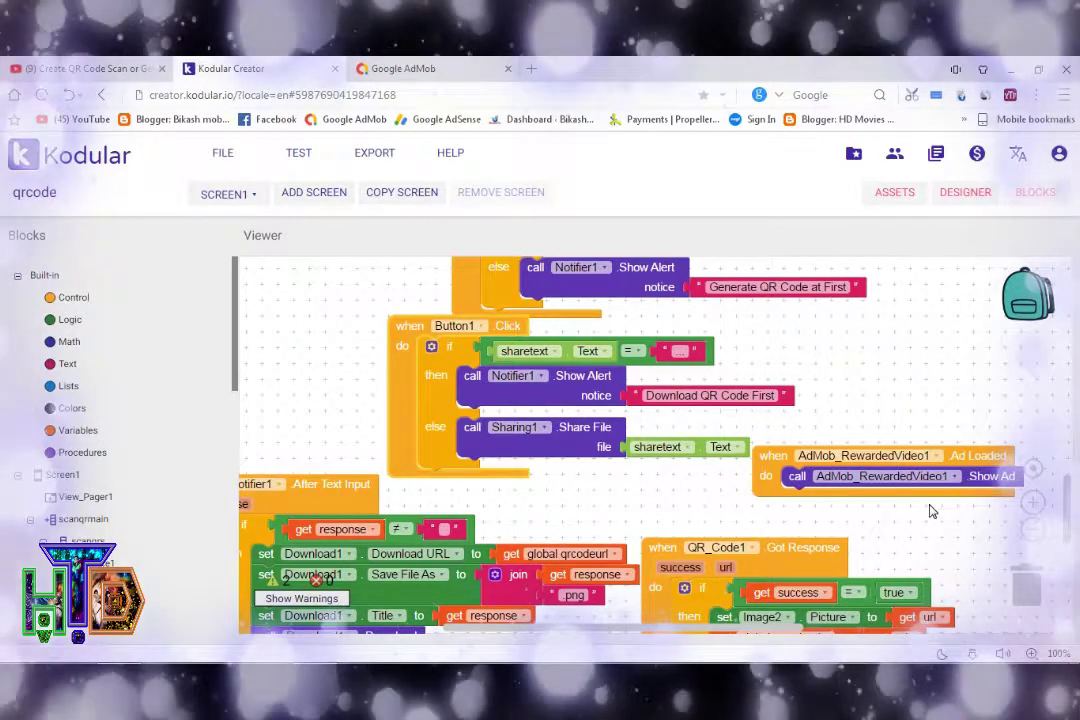
# Examine the QR_Code1 Got Response, QR code generation and Notifier1 After Text Input blocks
pyautogui.scroll(-1, 929, 509)
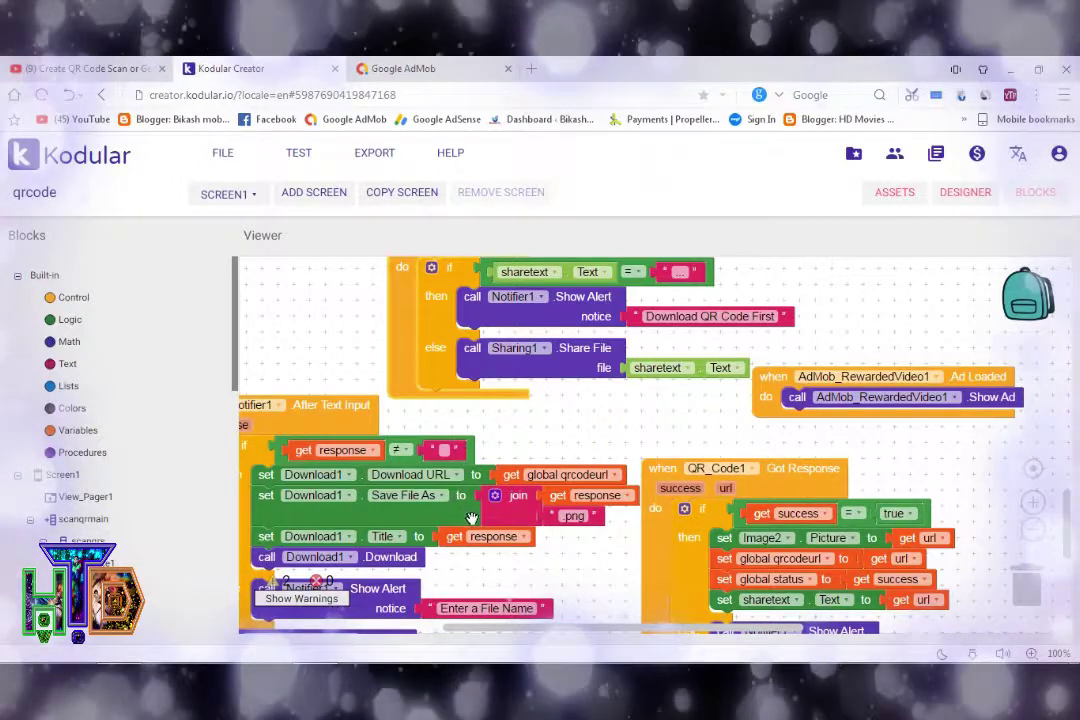
pyautogui.scroll(-1, 475, 517)
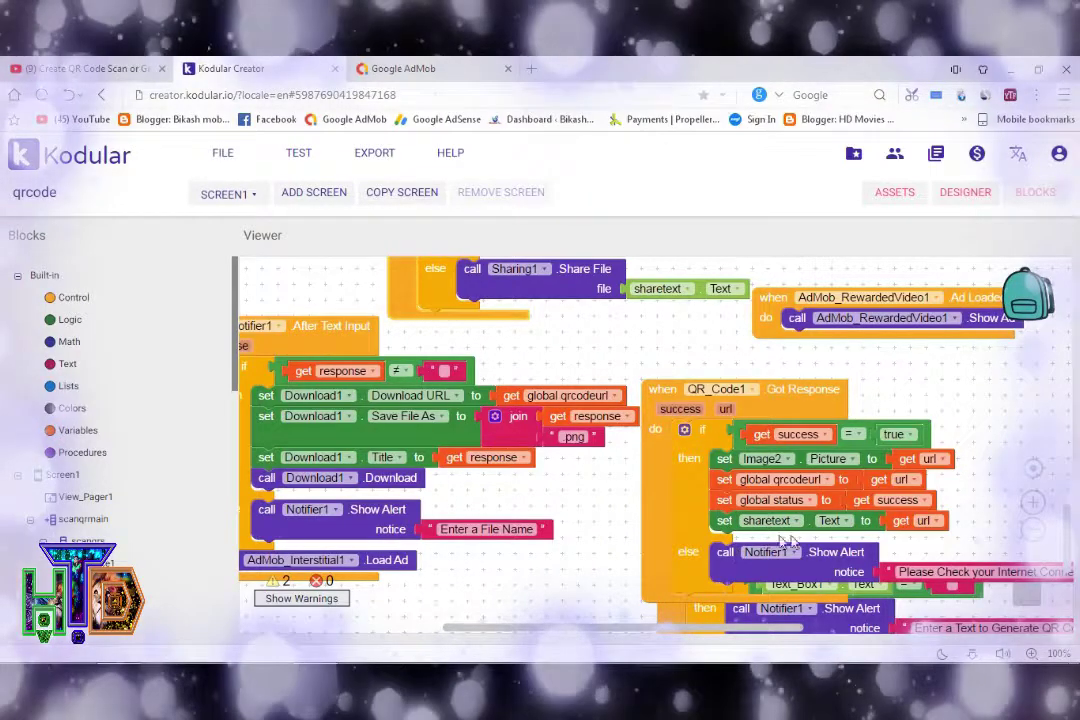
pyautogui.scroll(-1, 700, 600)
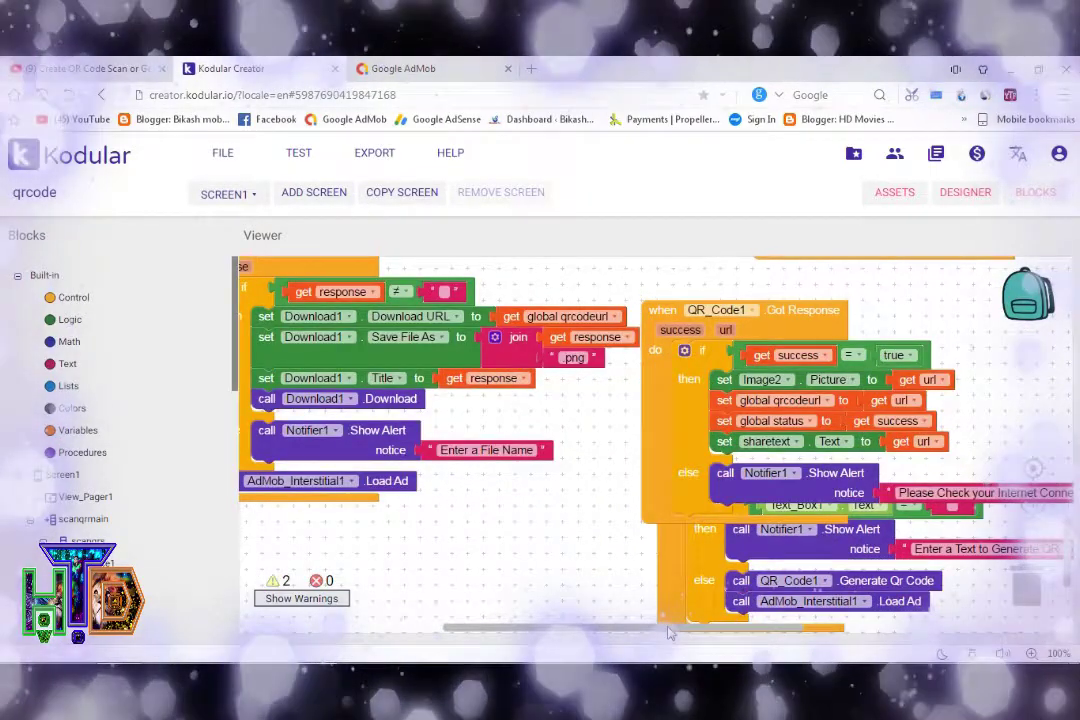
pyautogui.moveTo(665, 627); pyautogui.dragTo(785, 638)
pyautogui.hscroll(2, 785, 638)
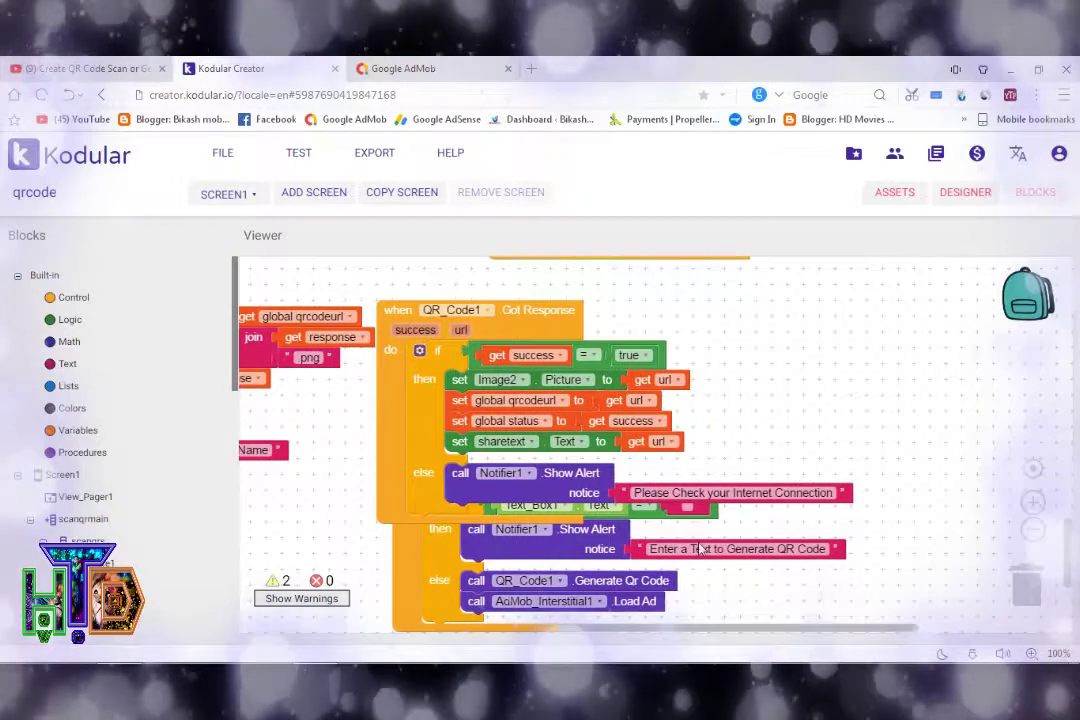
pyautogui.scroll(-2, 704, 551)
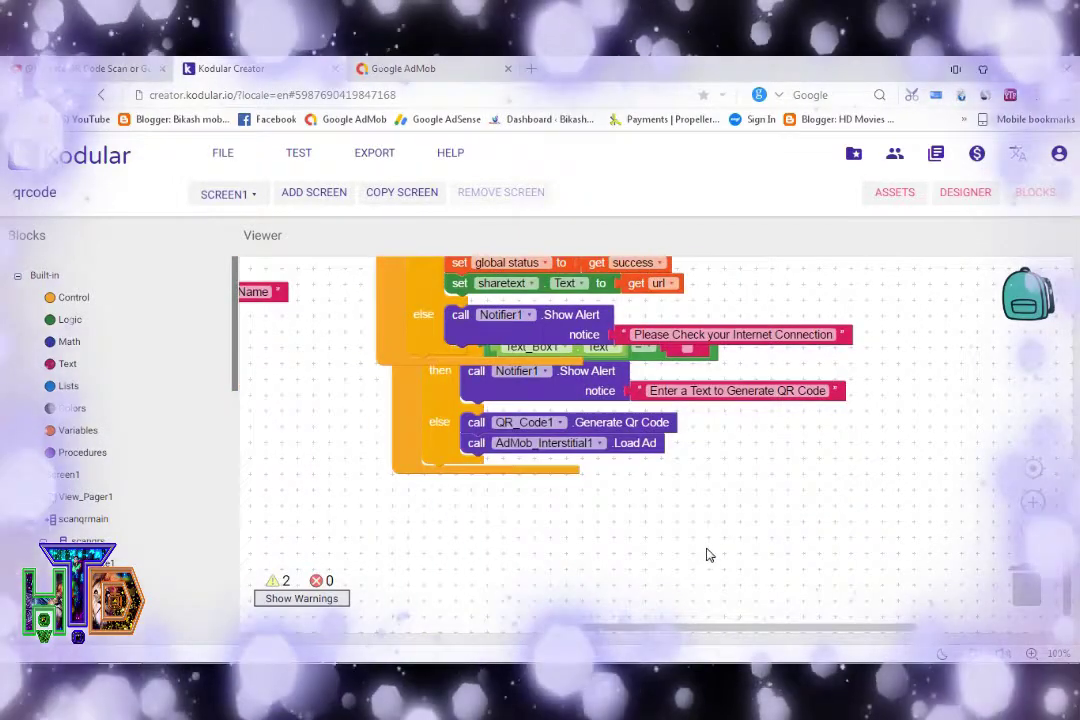
pyautogui.moveTo(685, 629); pyautogui.dragTo(460, 633)
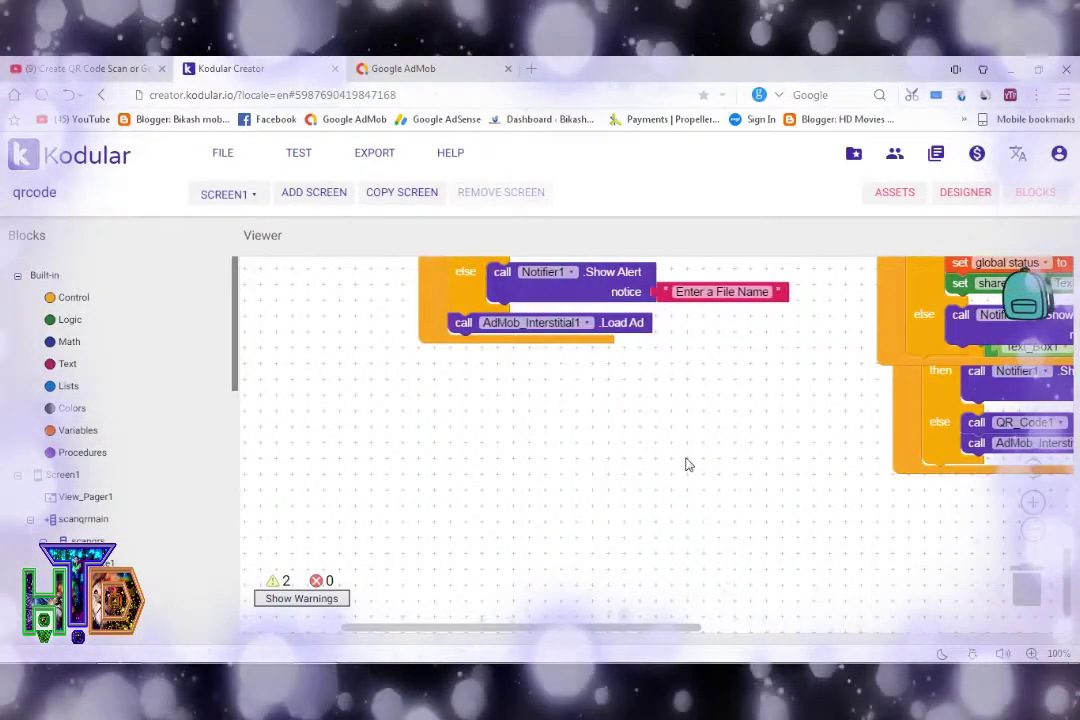
pyautogui.scroll(2, 686, 463)
pyautogui.scroll(1, 686, 463)
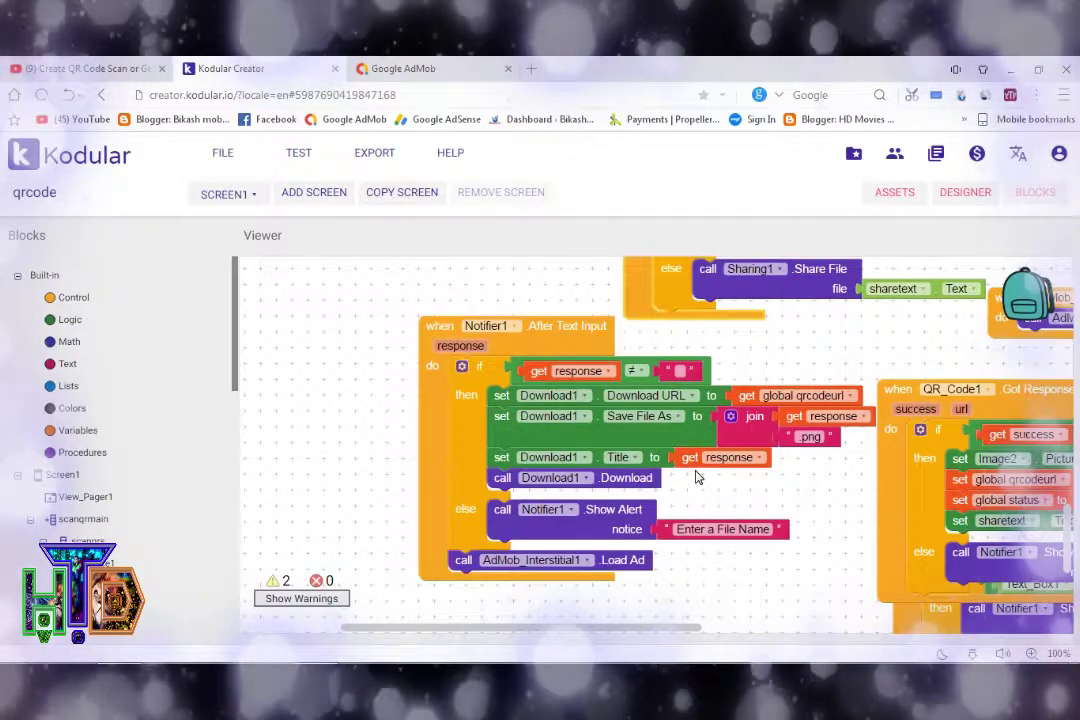
pyautogui.scroll(1, 697, 478)
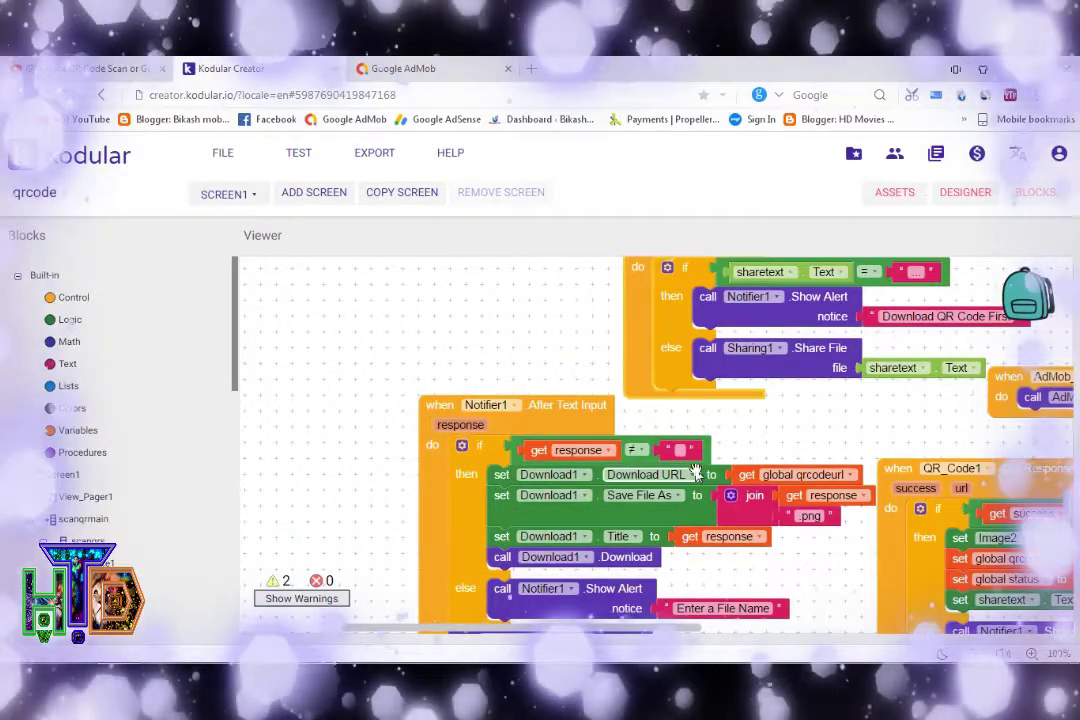
pyautogui.scroll(1, 697, 478)
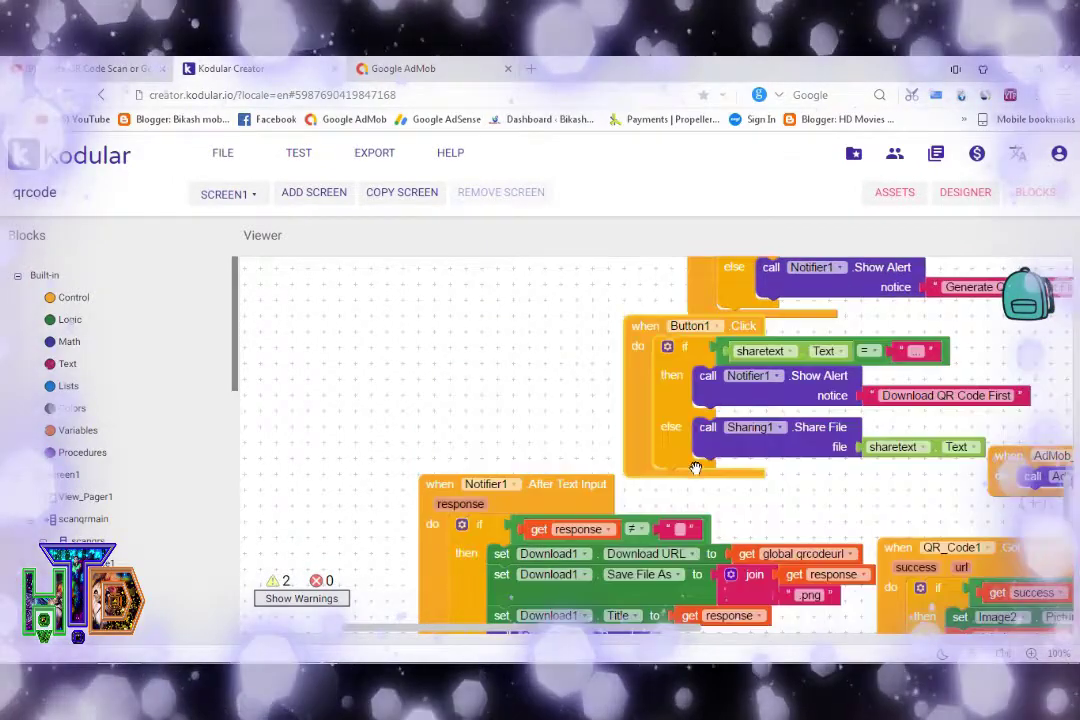
# Return to Screen1's design view and examine the properties of the View_Pager1 component
pyautogui.click(962, 193)
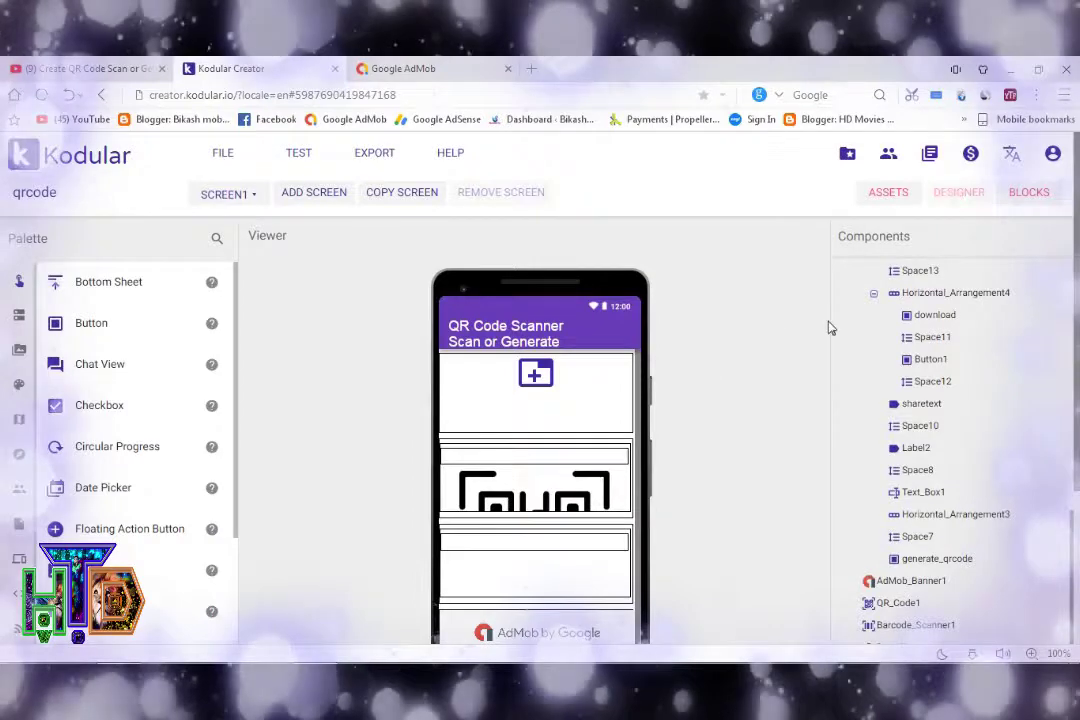
pyautogui.scroll(10, 856, 361)
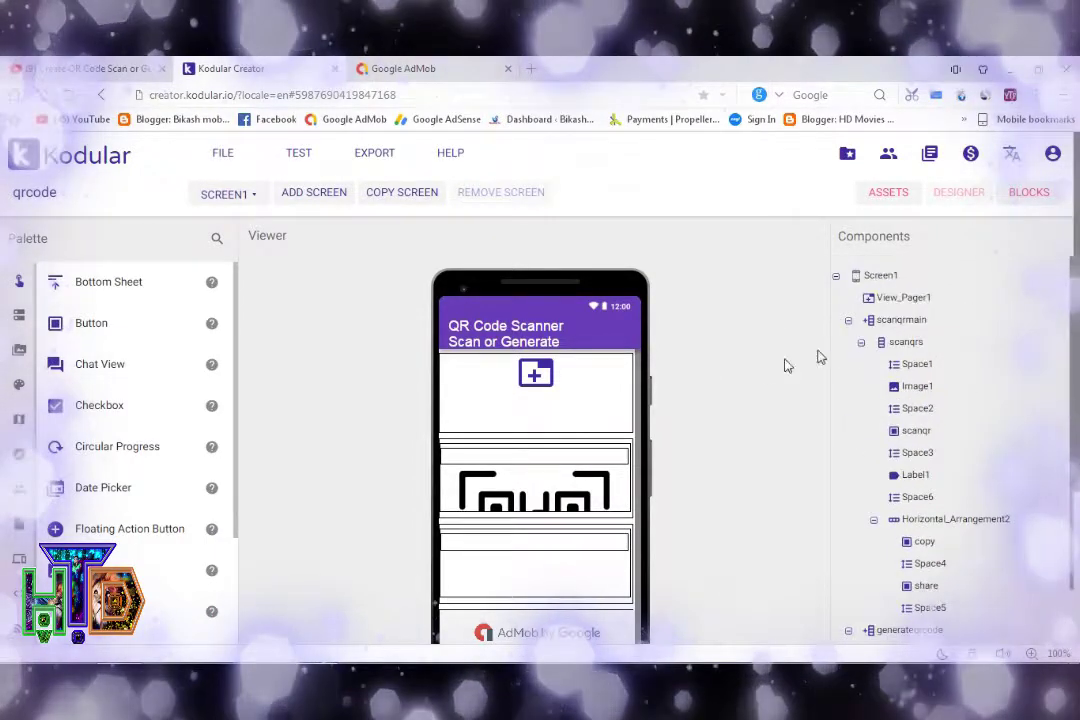
pyautogui.scroll(-1, 745, 383)
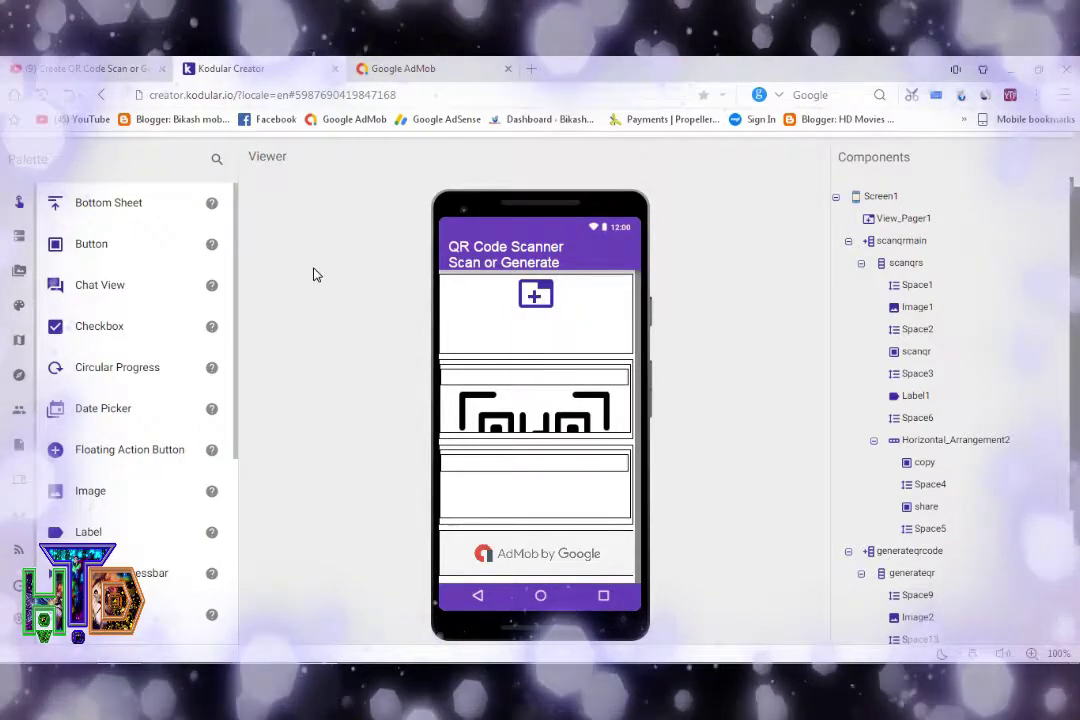
pyautogui.click(537, 300)
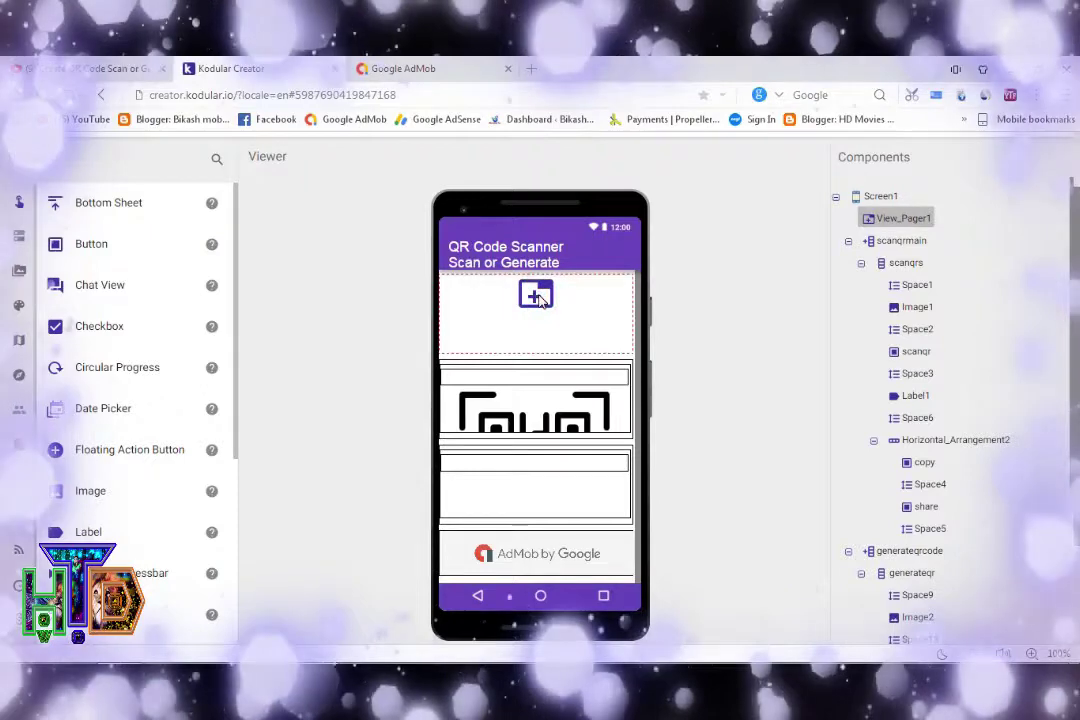
pyautogui.scroll(-3, 537, 300)
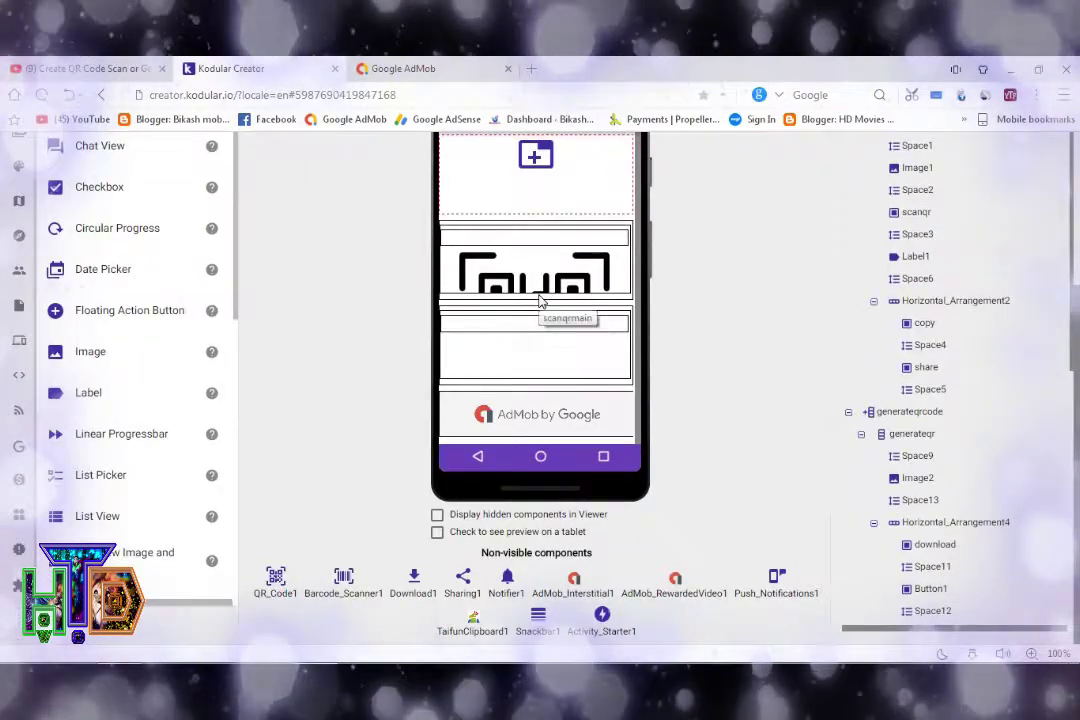
pyautogui.scroll(3, 540, 300)
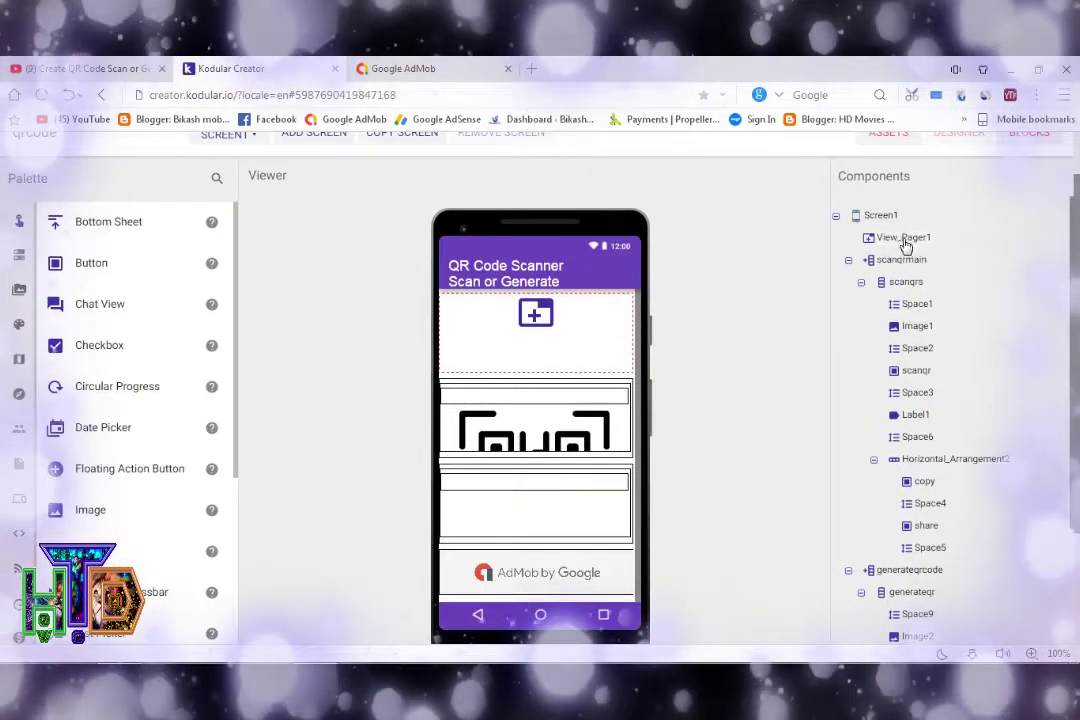
pyautogui.click(900, 241)
pyautogui.scroll(-3, 909, 354)
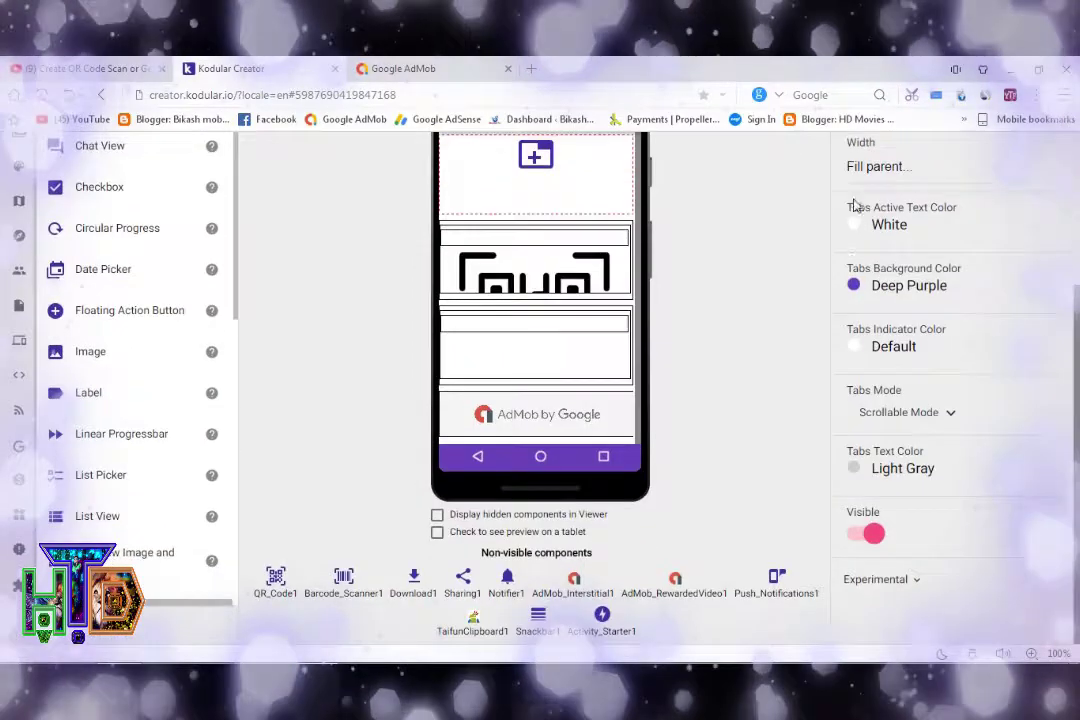
pyautogui.scroll(3, 853, 311)
pyautogui.click(849, 236)
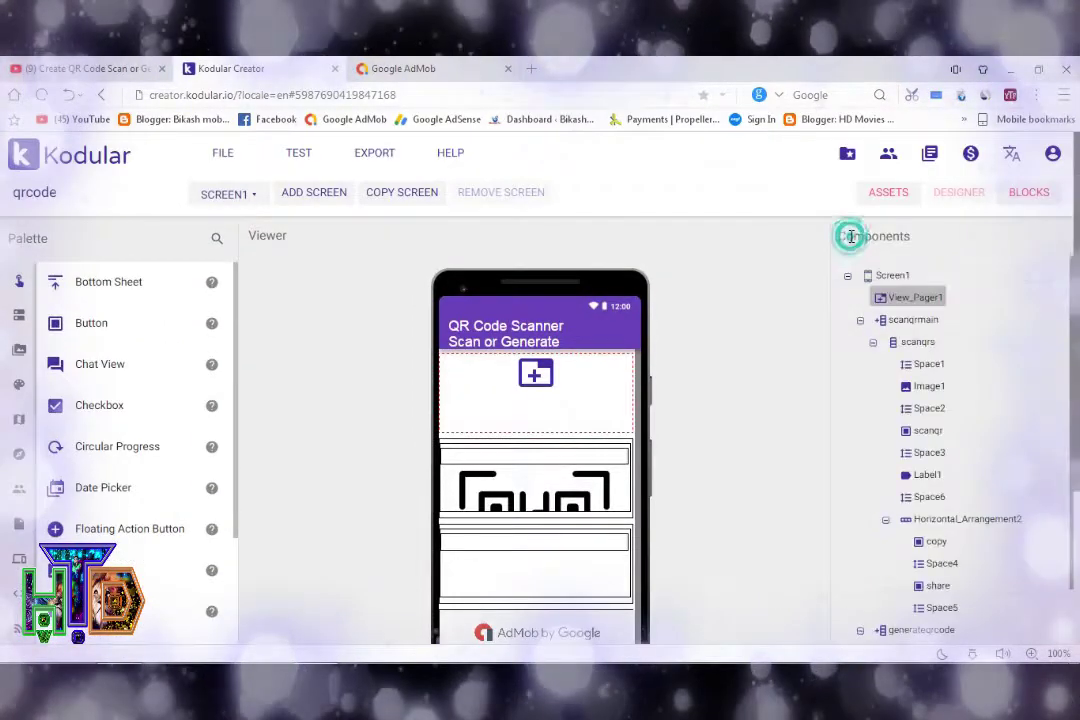
# Examine the properties of the QR_Code1 component, then return to the component tree
pyautogui.scroll(-5, 992, 410)
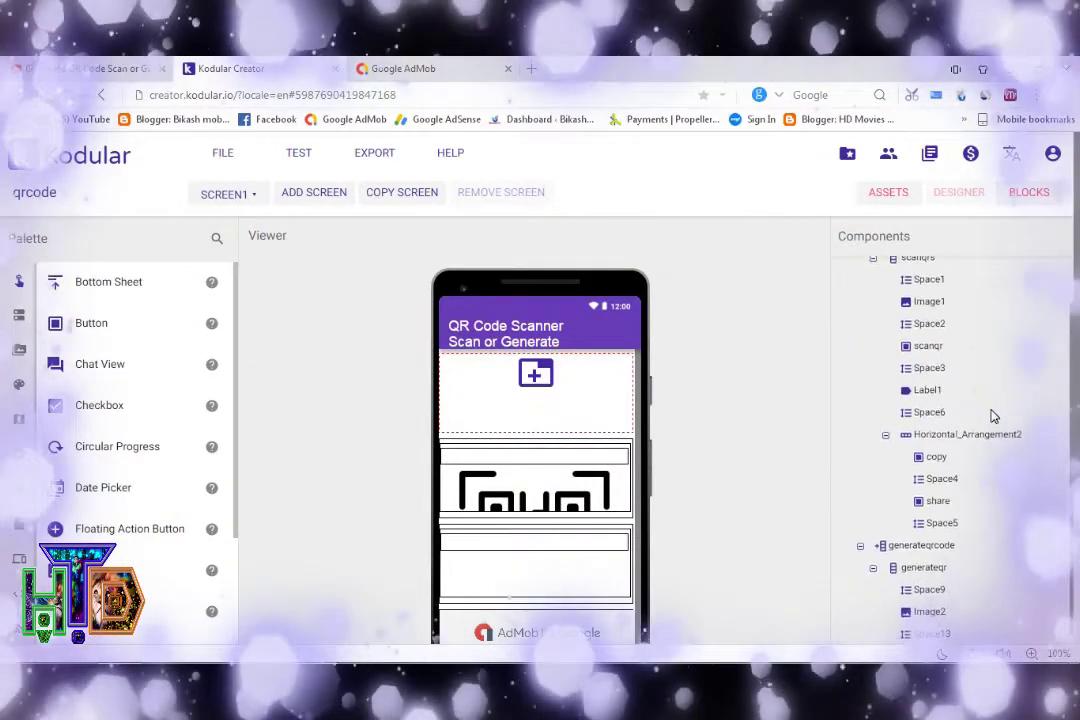
pyautogui.scroll(-6, 992, 410)
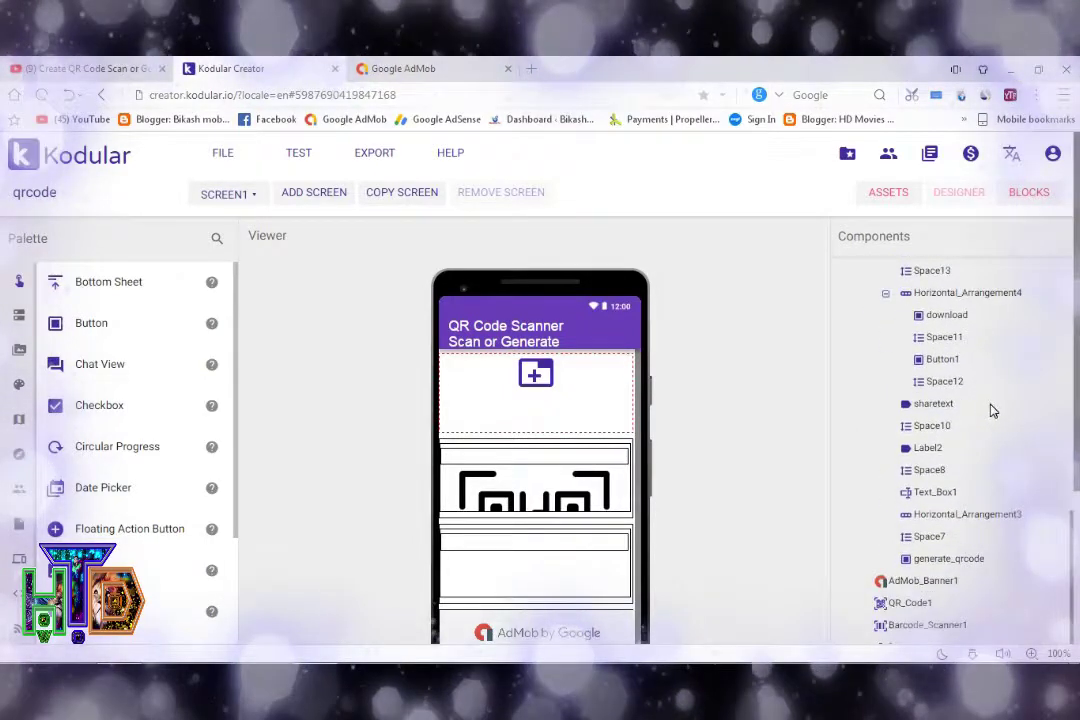
pyautogui.scroll(-1, 992, 410)
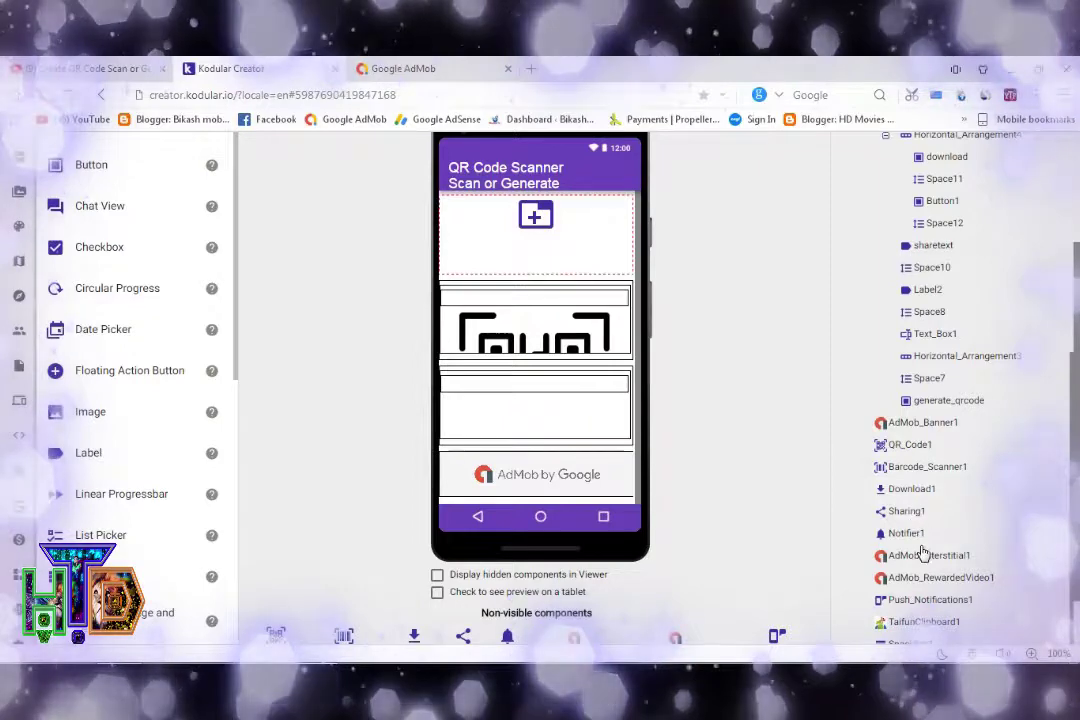
pyautogui.click(910, 444)
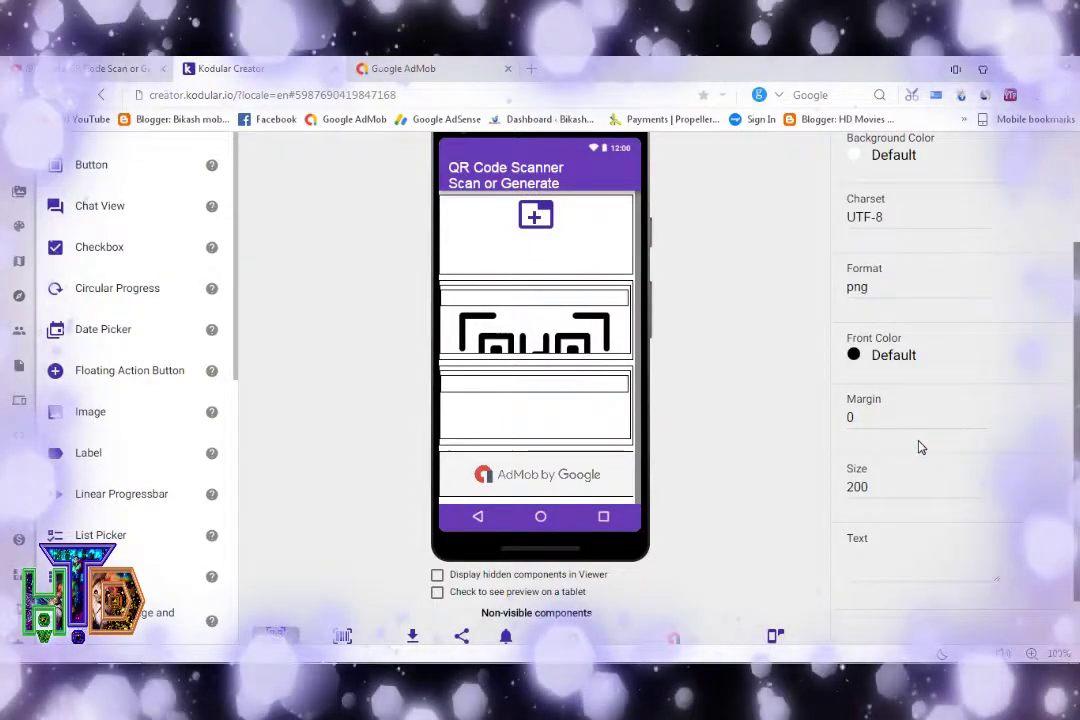
pyautogui.scroll(-1, 920, 447)
pyautogui.scroll(3, 919, 446)
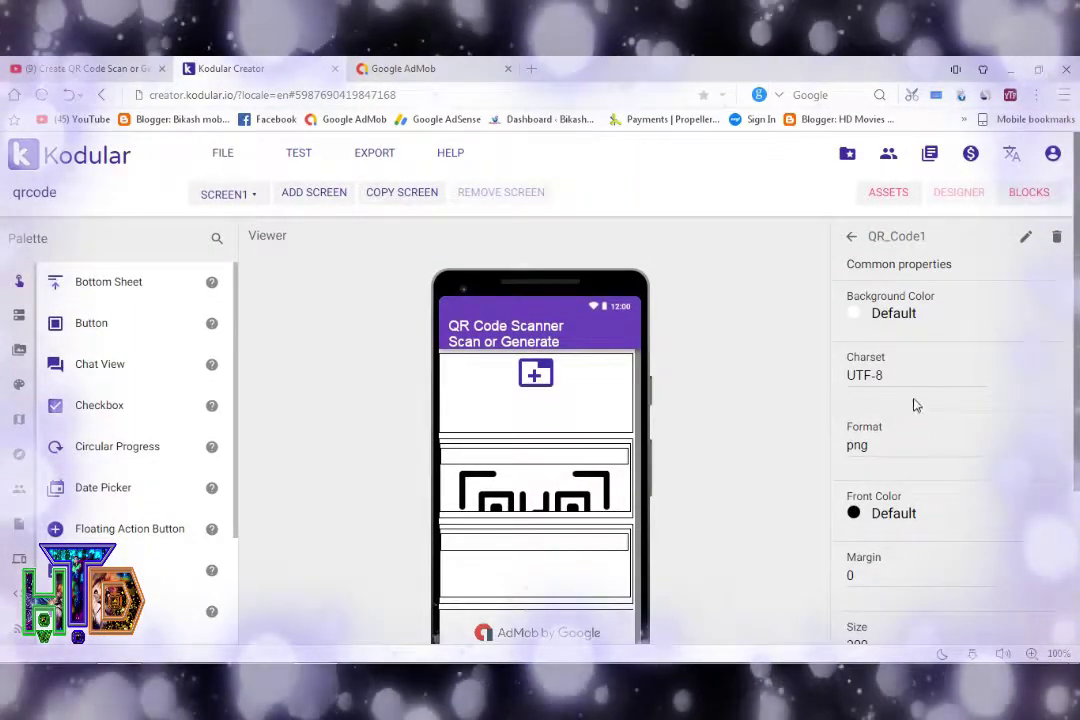
pyautogui.click(911, 375)
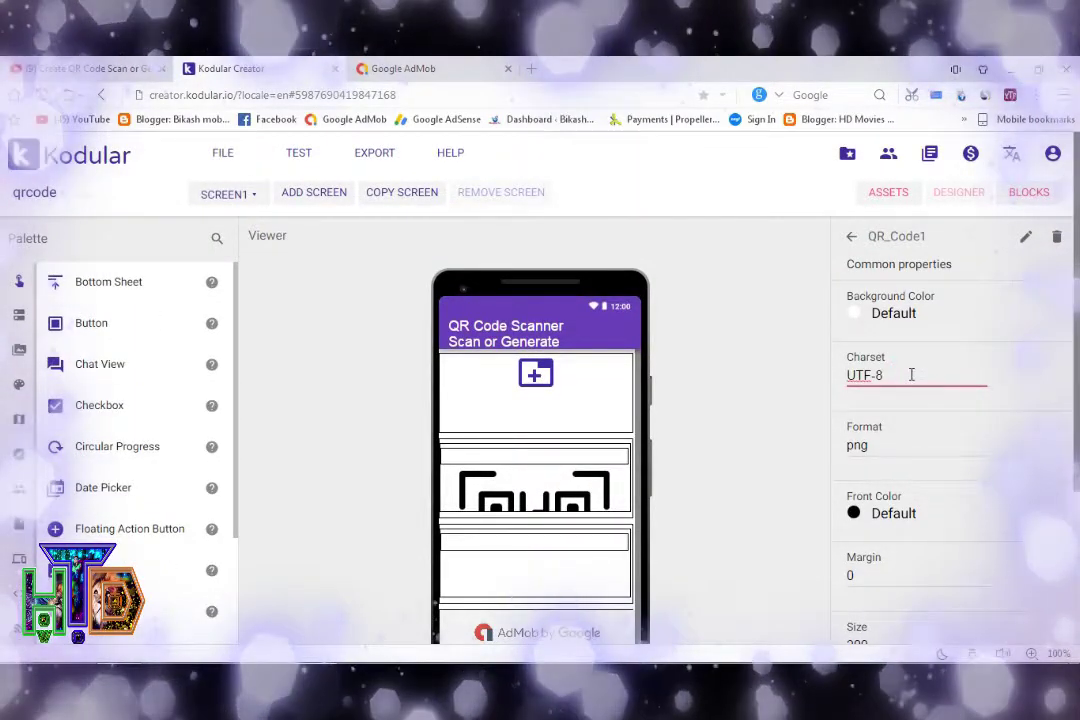
pyautogui.click(1035, 378)
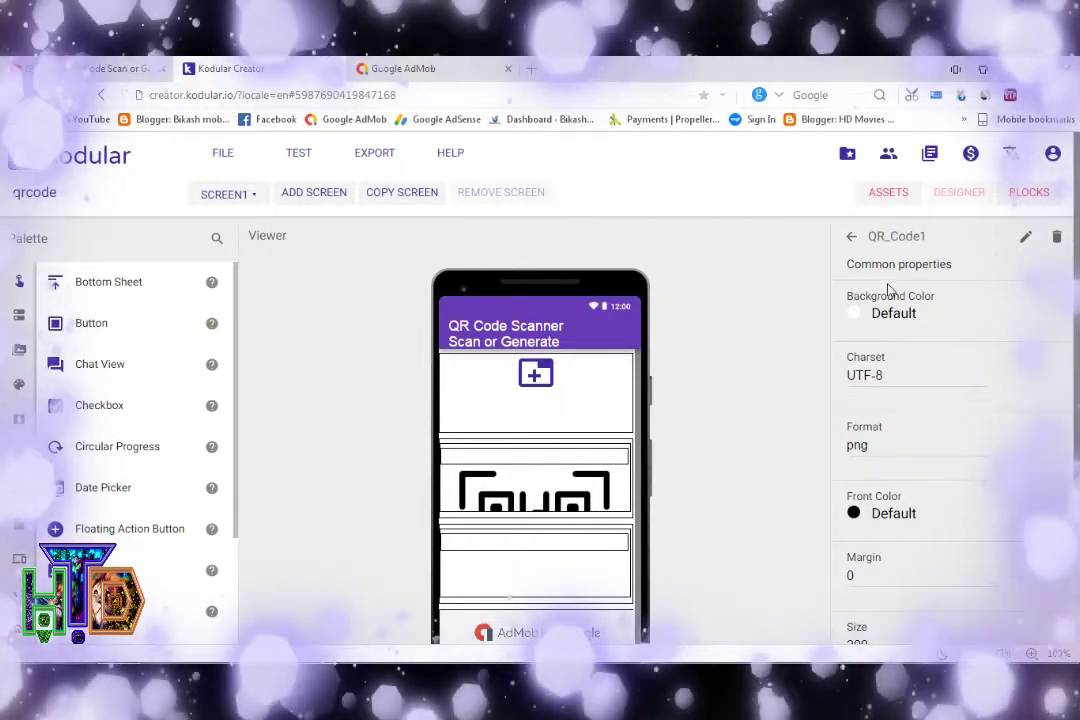
pyautogui.click(848, 236)
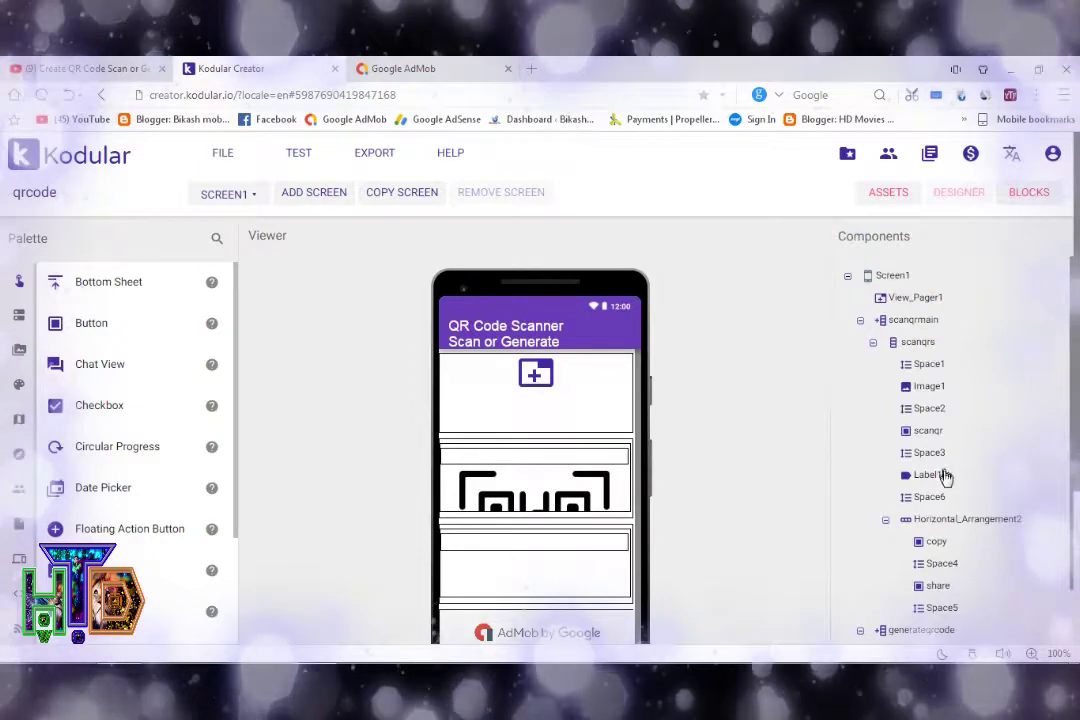
pyautogui.scroll(-5, 945, 478)
pyautogui.scroll(-1, 945, 480)
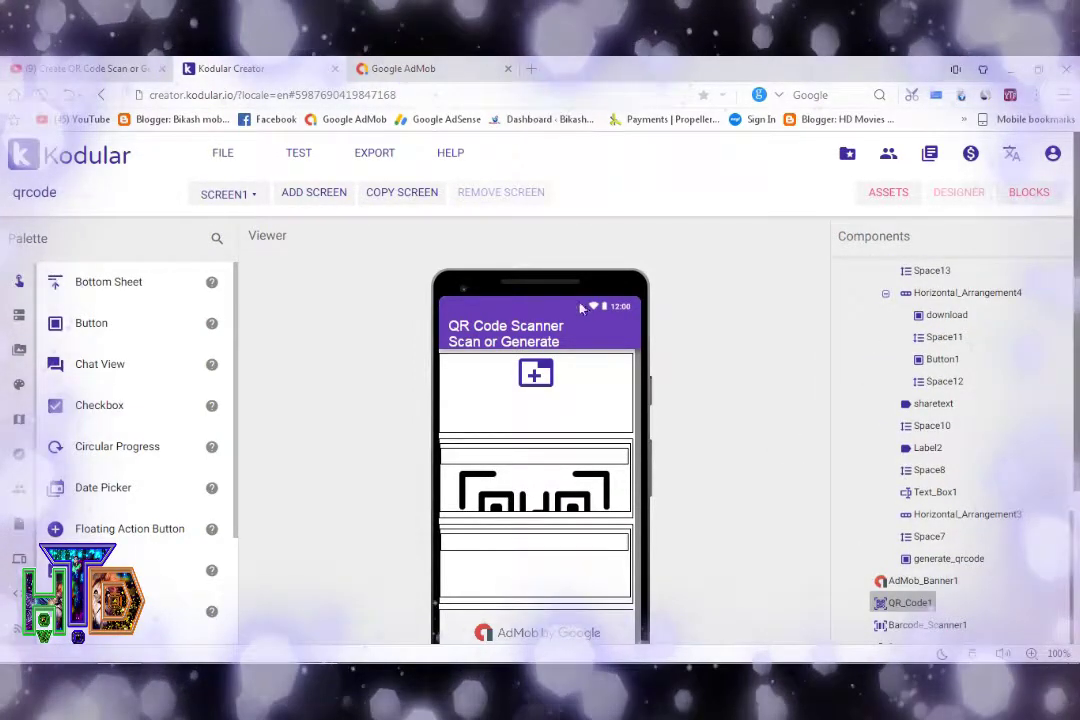
# Export the selected project to the computer as qrcode (1).aia in the Downloads folder
pyautogui.click(370, 158)
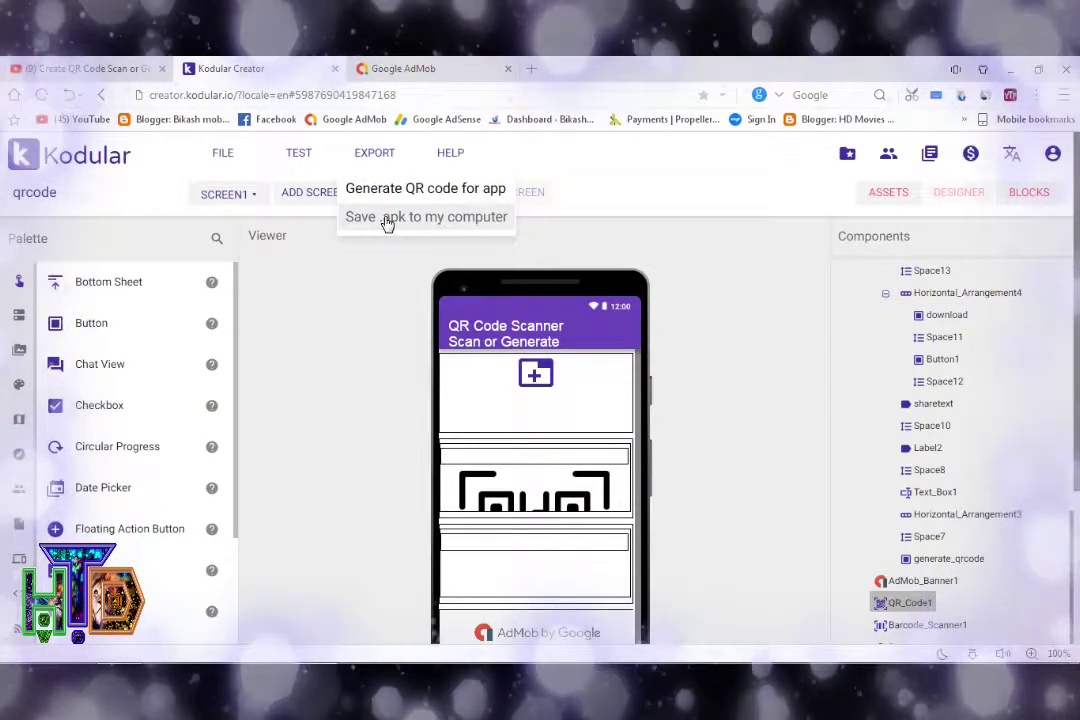
pyautogui.click(224, 155)
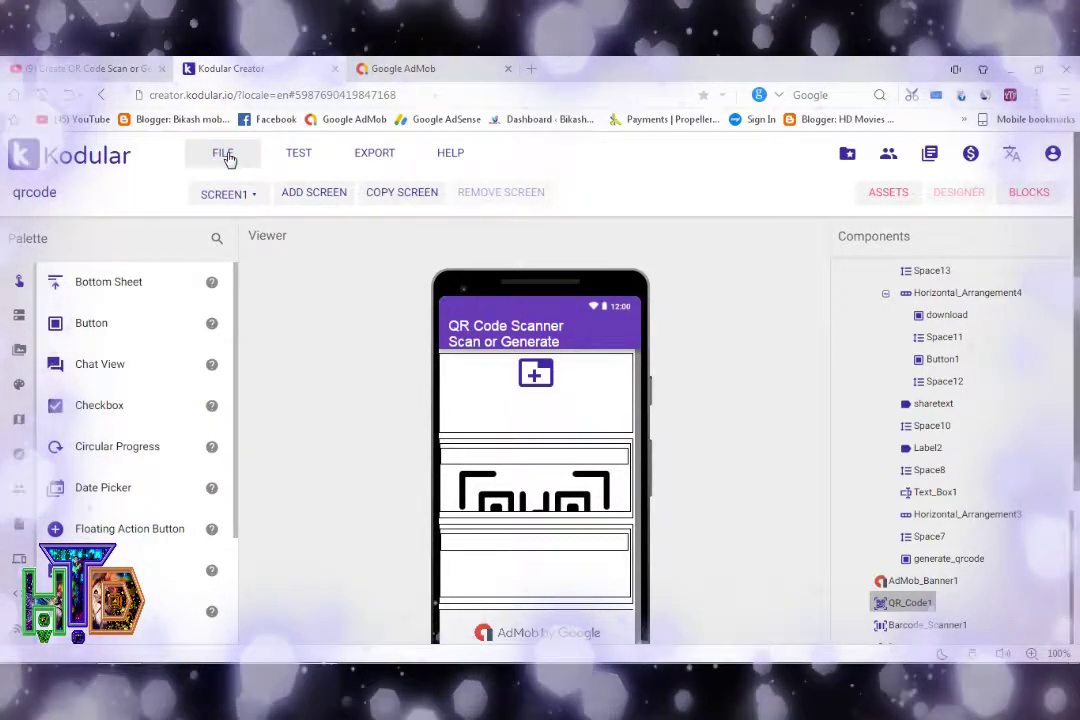
pyautogui.click(226, 156)
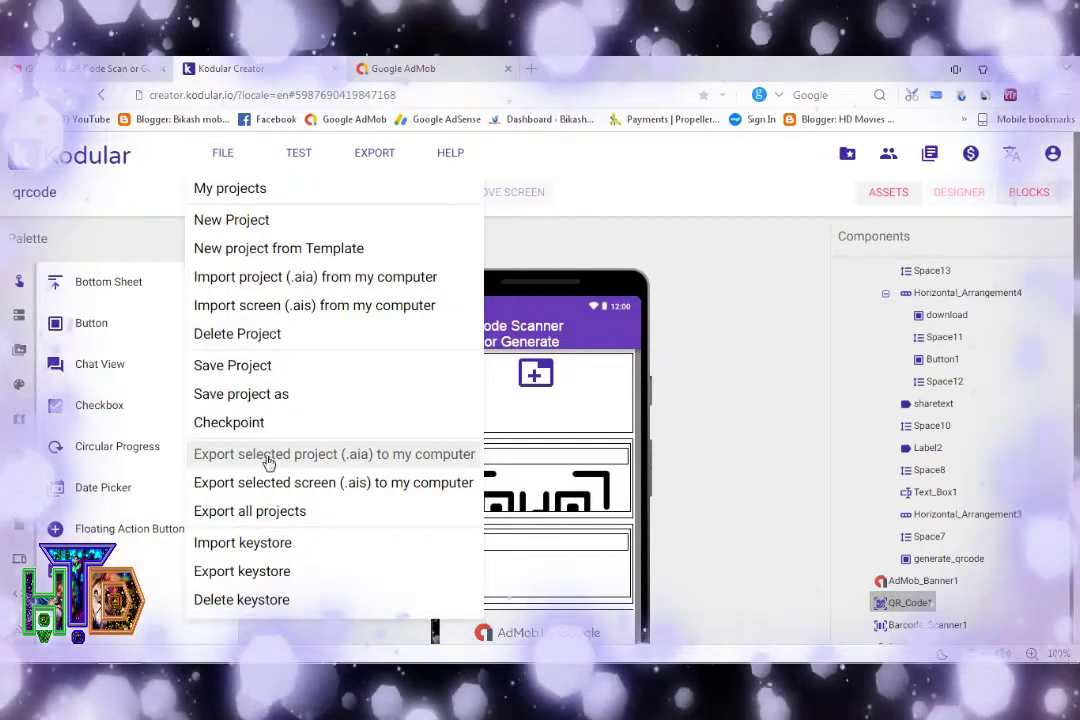
pyautogui.click(409, 465)
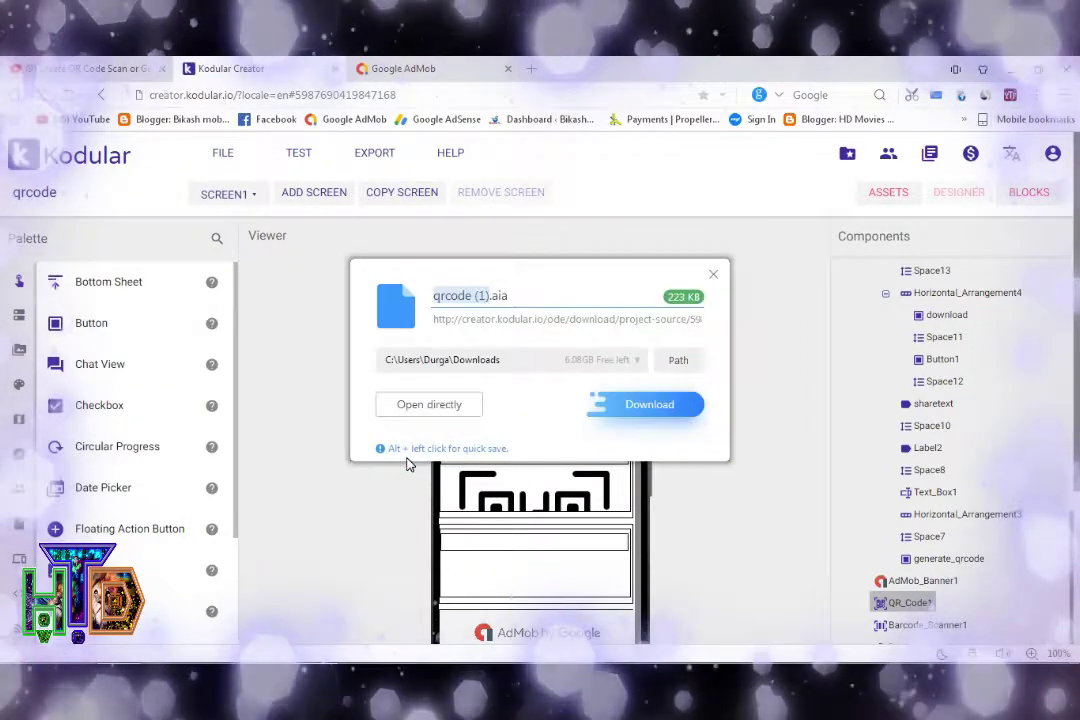
pyautogui.click(652, 410)
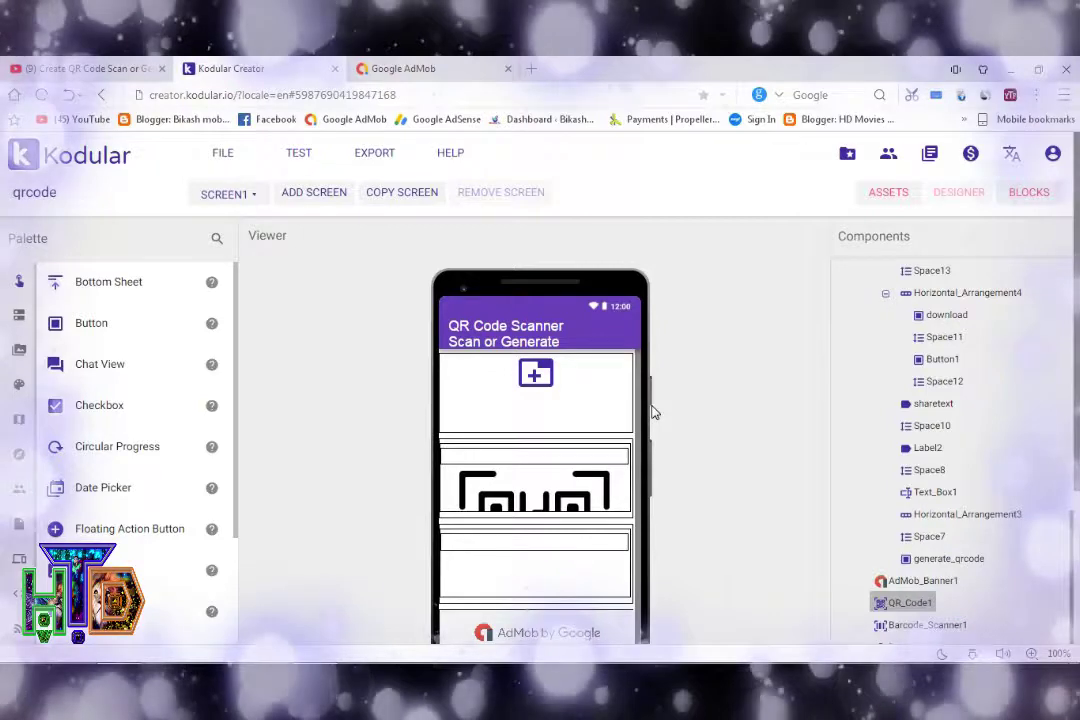
# Build the app with a generated QR code for phone installation, and close the finished QR code dialog
pyautogui.click(386, 157)
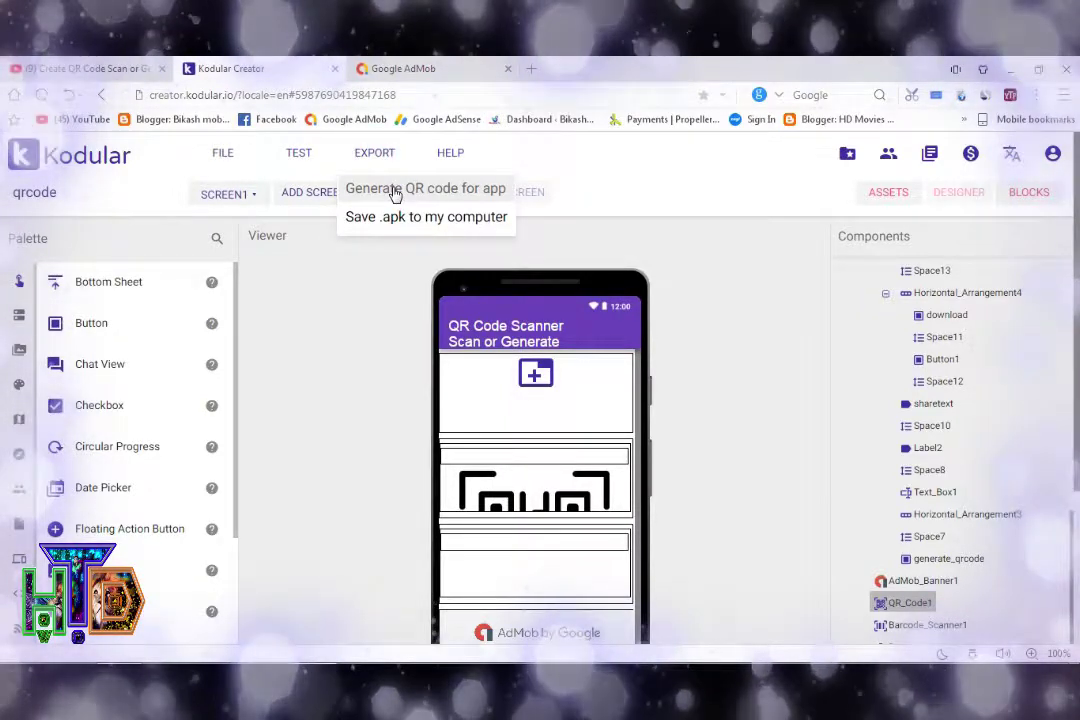
pyautogui.click(394, 191)
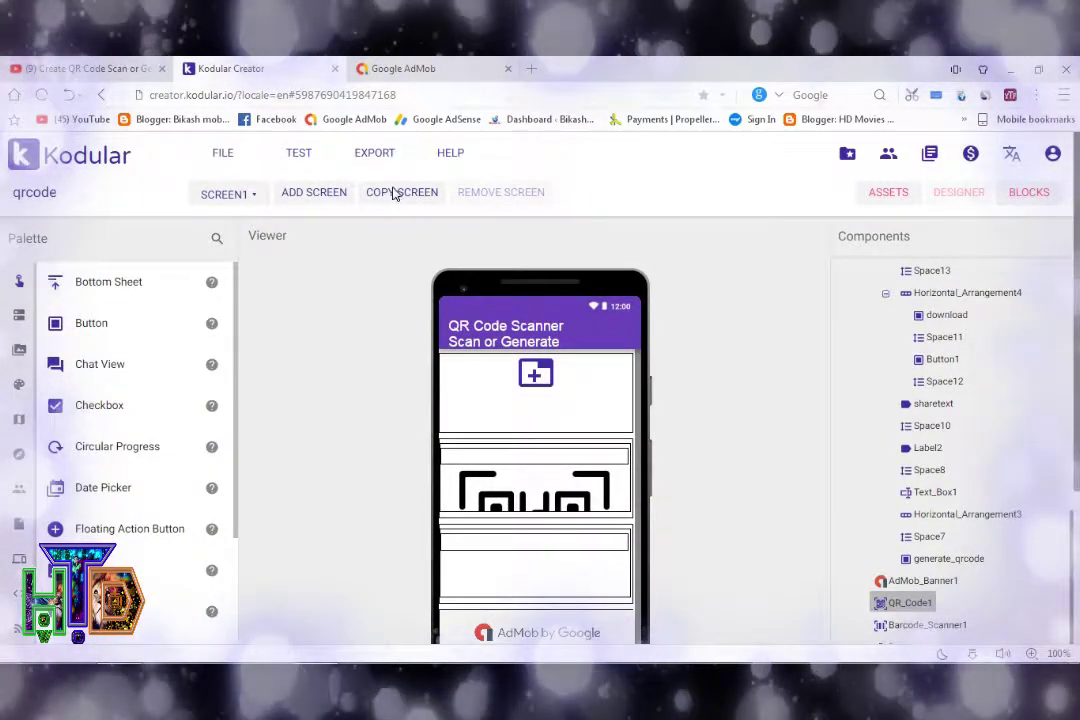
pyautogui.click(393, 193)
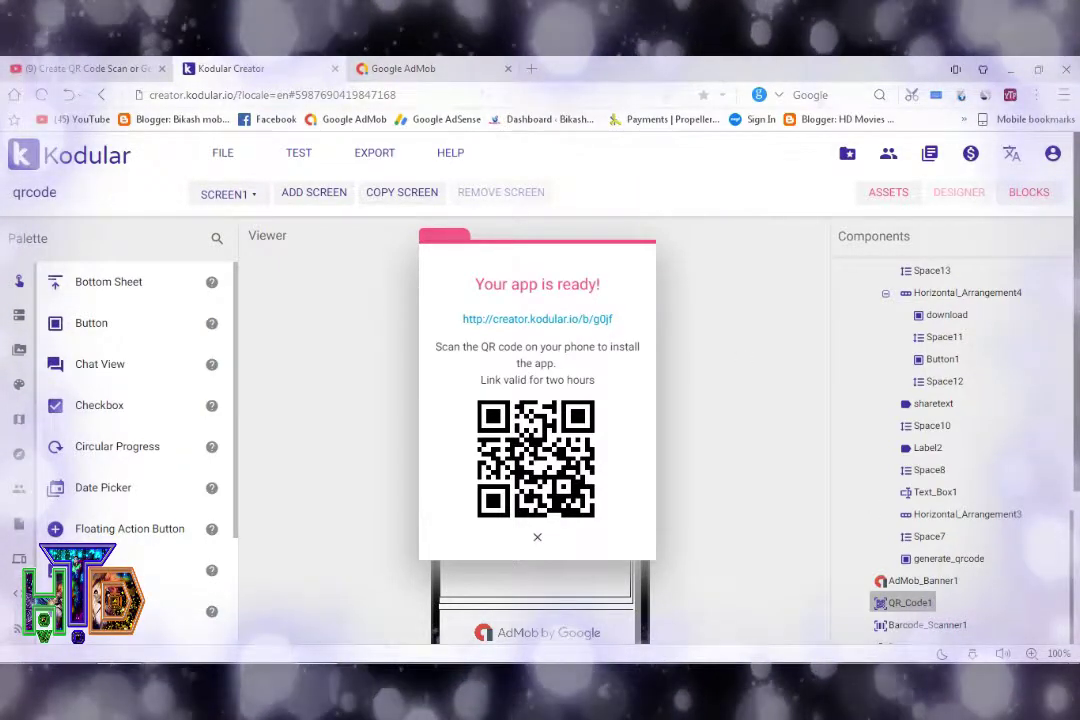
pyautogui.moveTo(893, 670)
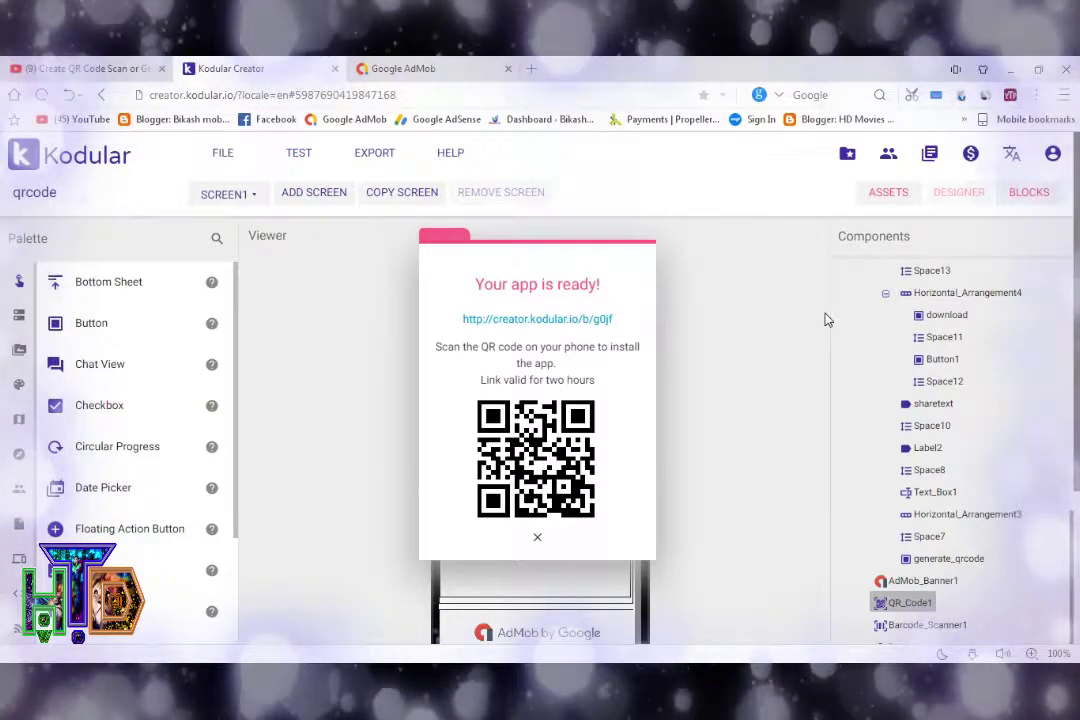
pyautogui.click(539, 539)
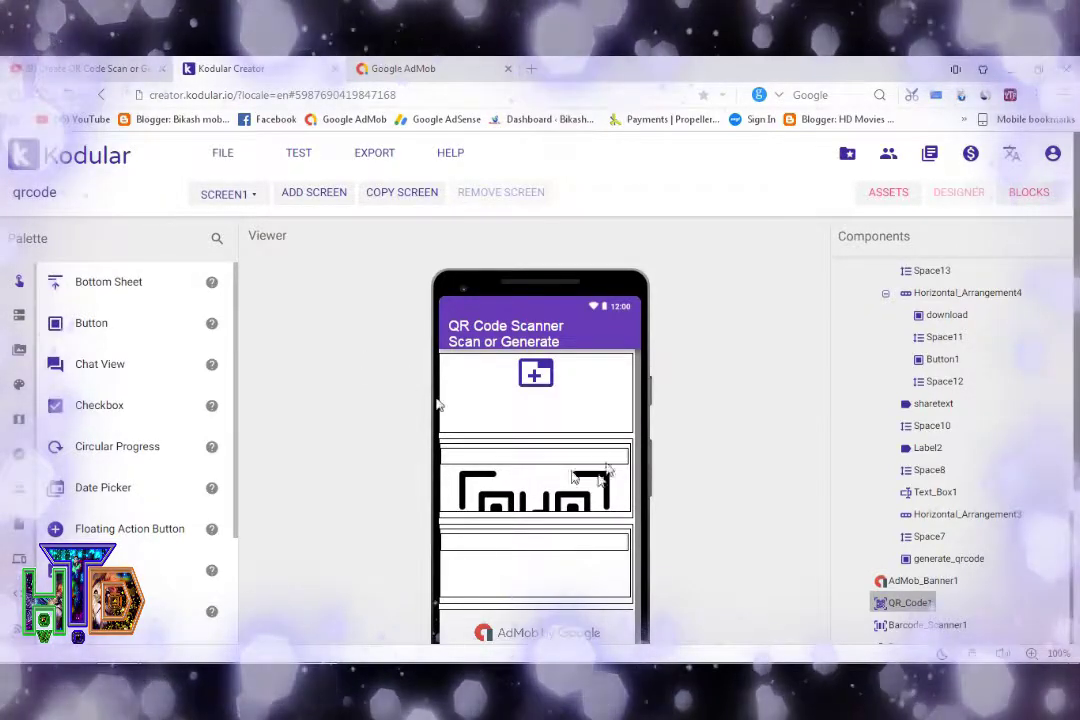
# Build the app as an APK and save it to the computer as qrcode.apk in the Downloads folder
pyautogui.scroll(-2, 613, 457)
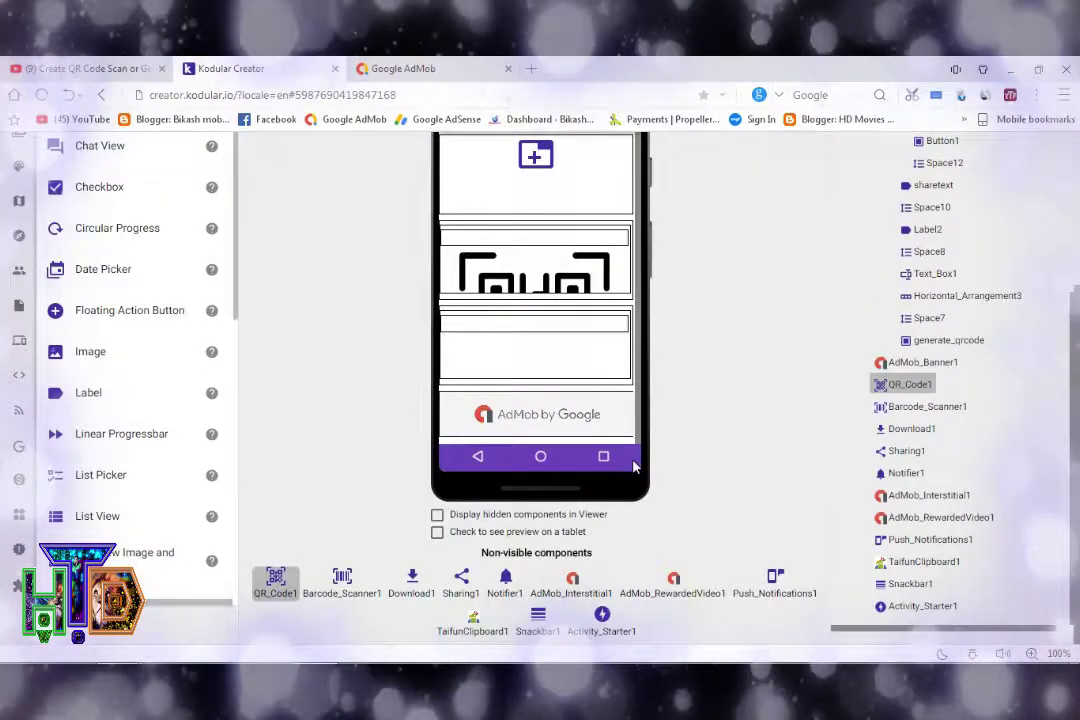
pyautogui.scroll(2, 540, 385)
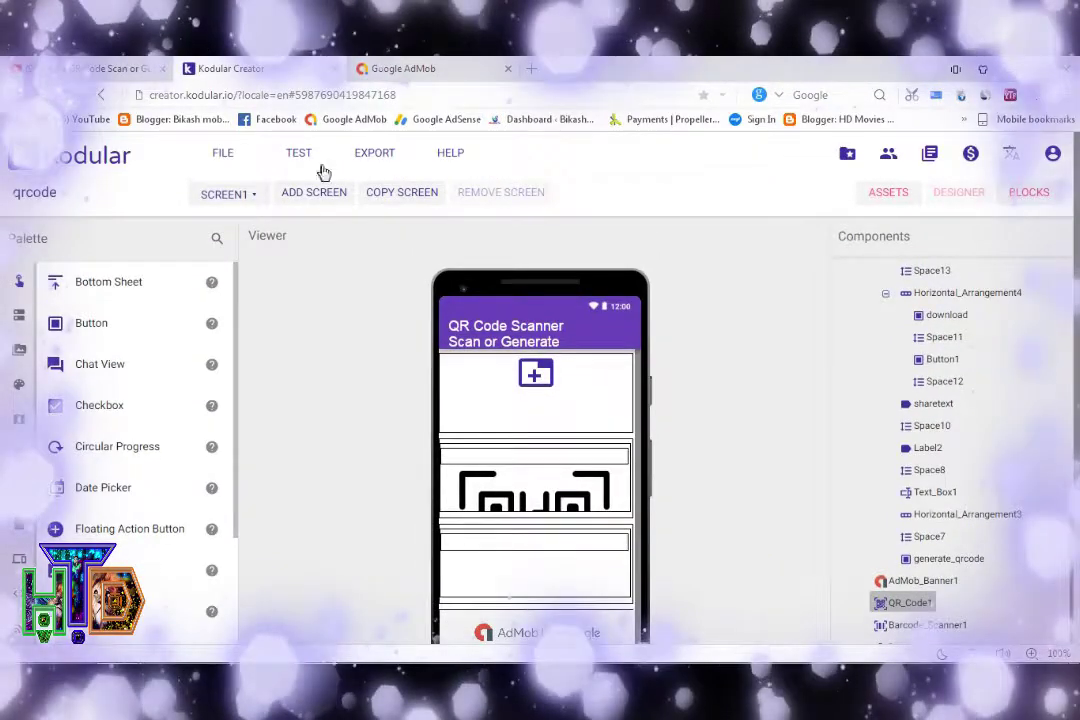
pyautogui.click(374, 153)
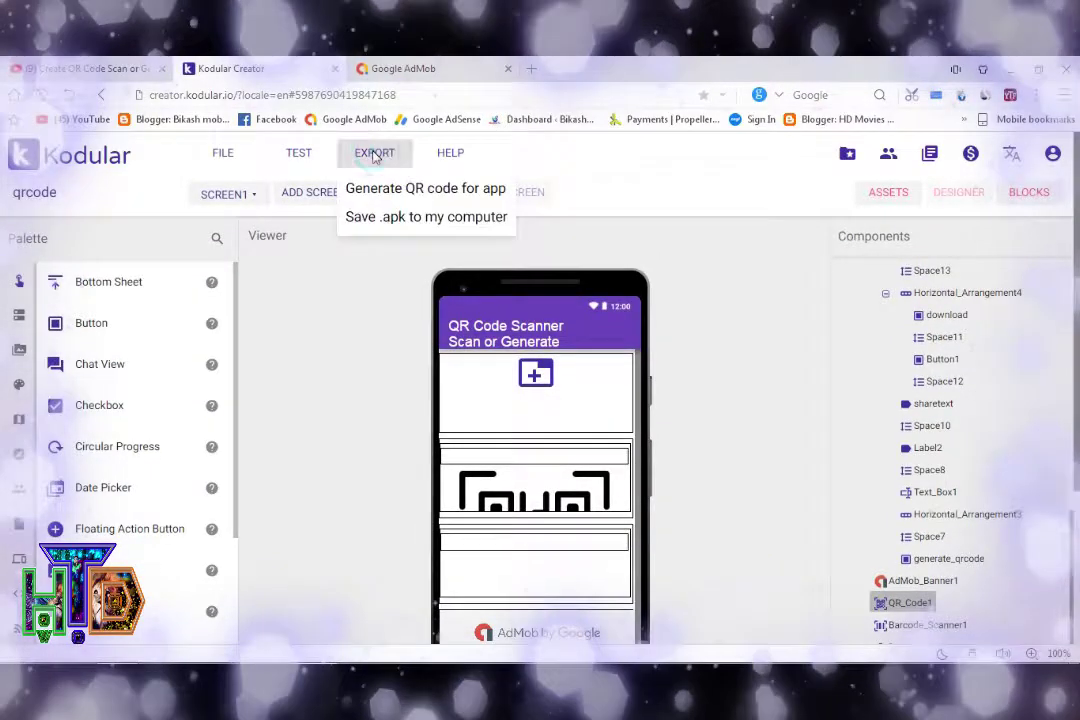
pyautogui.click(398, 218)
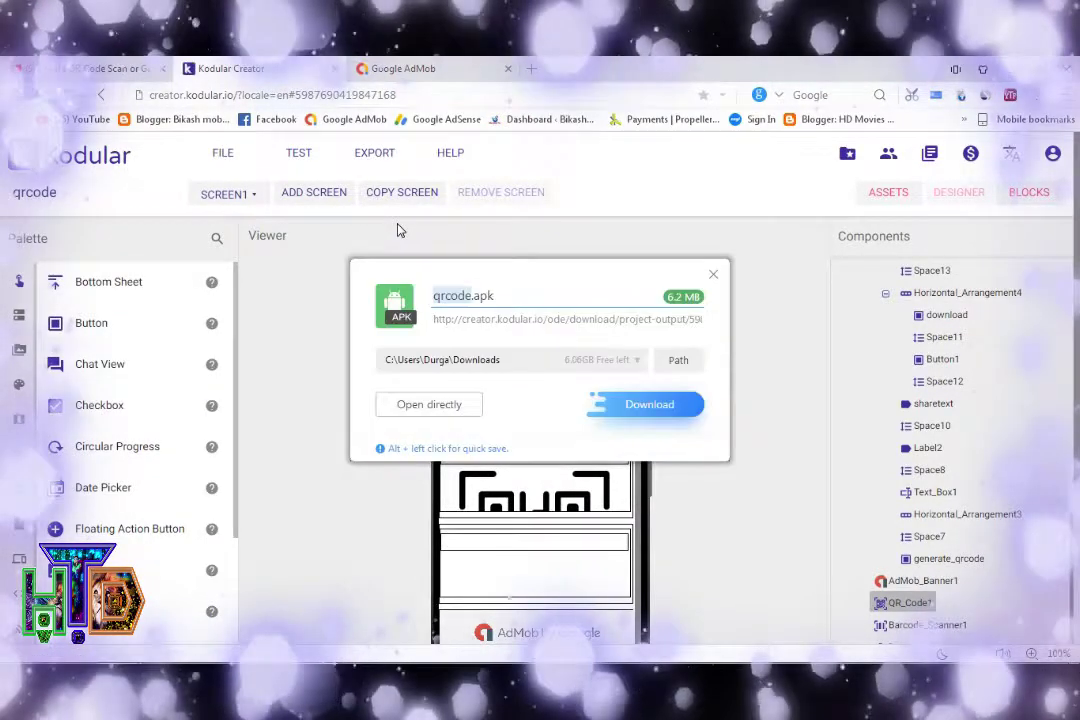
pyautogui.click(645, 405)
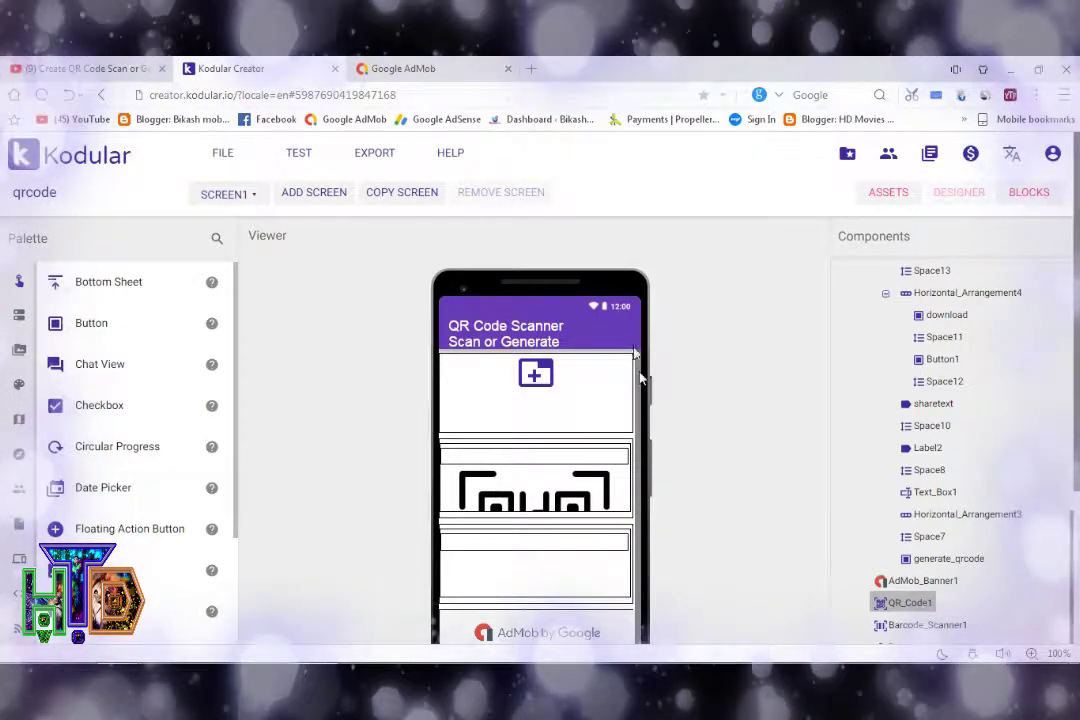
# Switch to Google AdMob and review the Gift Box app's ad units and the list of all apps
pyautogui.click(420, 67)
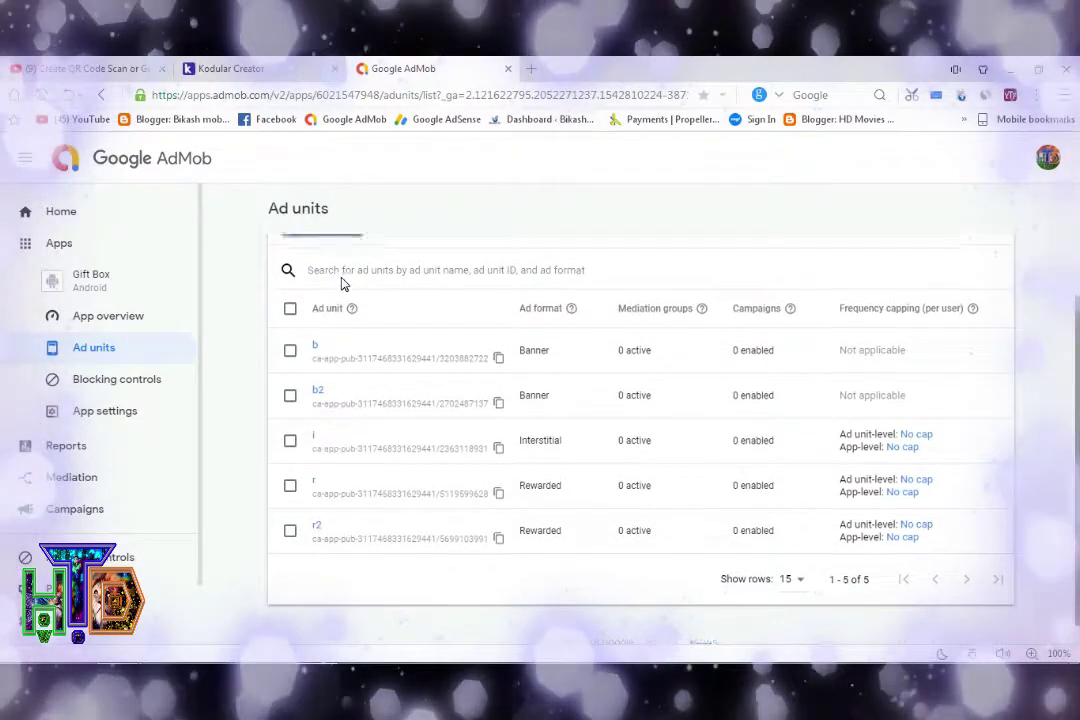
pyautogui.scroll(1, 340, 283)
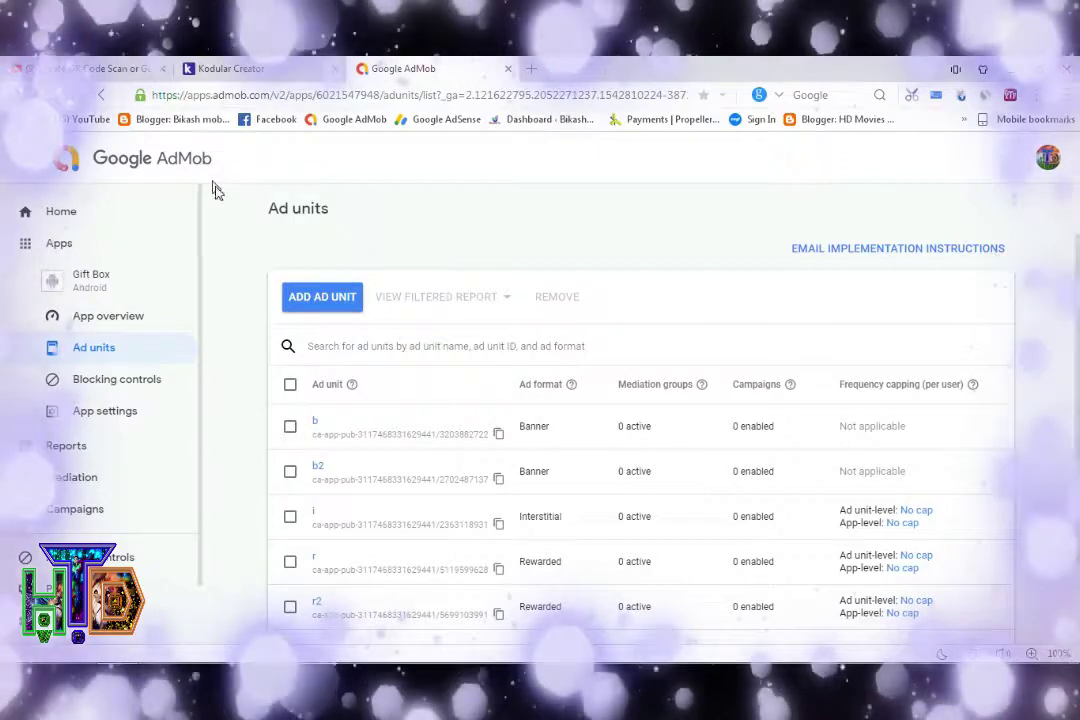
pyautogui.click(103, 96)
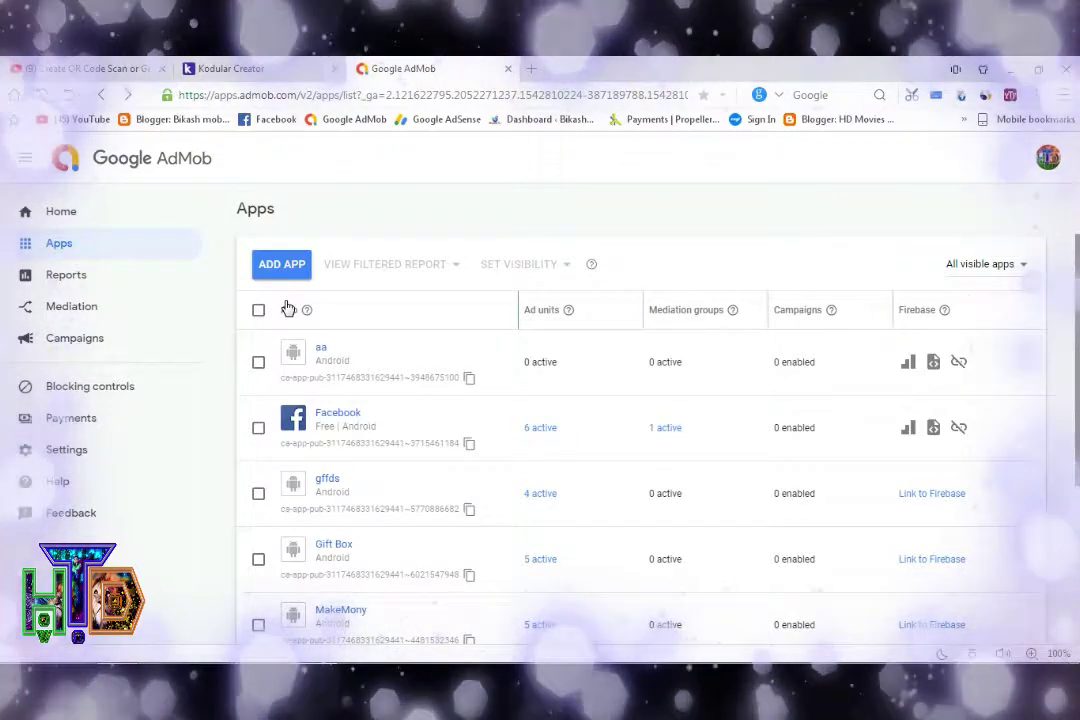
pyautogui.scroll(-1, 288, 308)
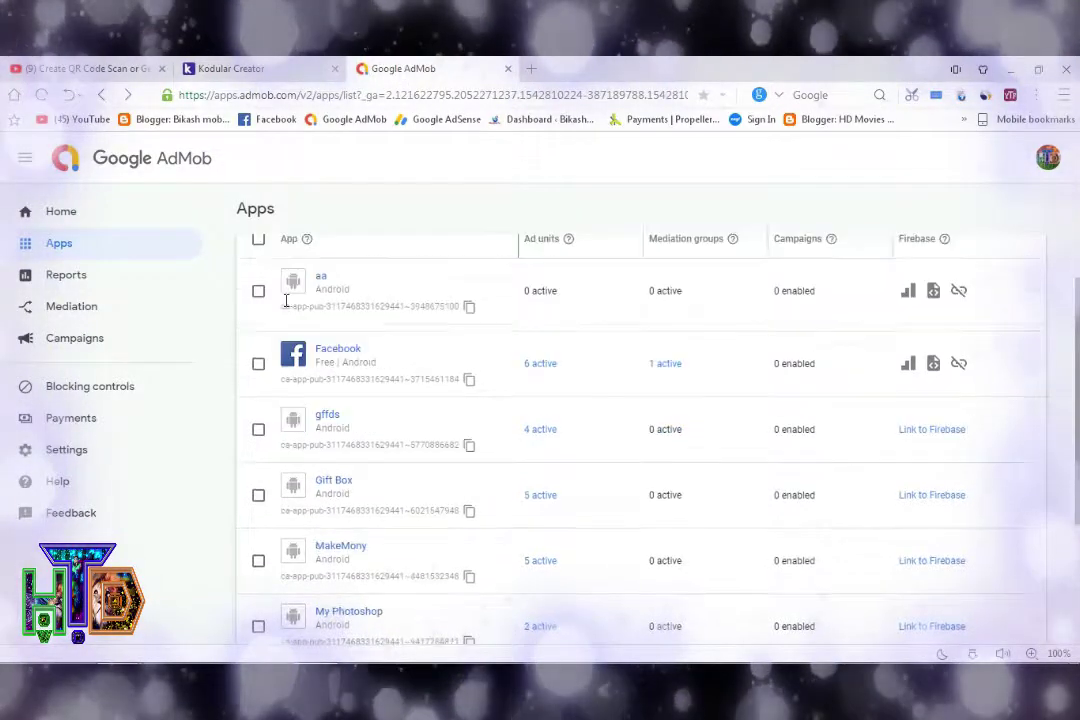
pyautogui.scroll(1, 288, 308)
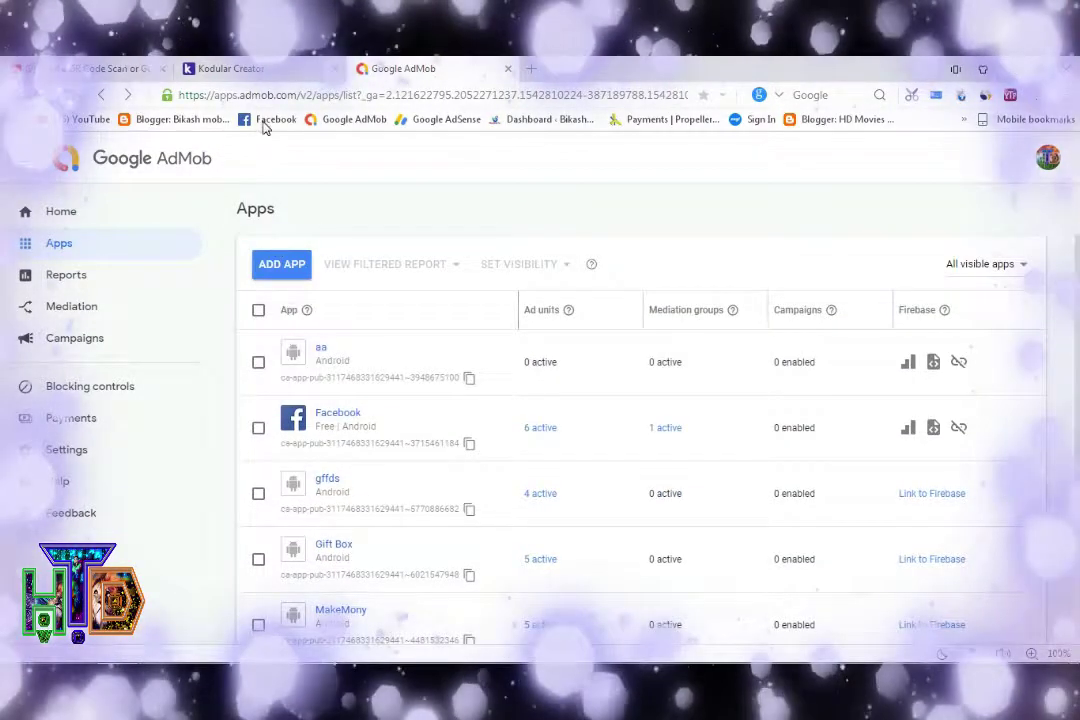
# Switch back to Kodular Creator and examine the properties of the scanqrs arrangement
pyautogui.click(262, 69)
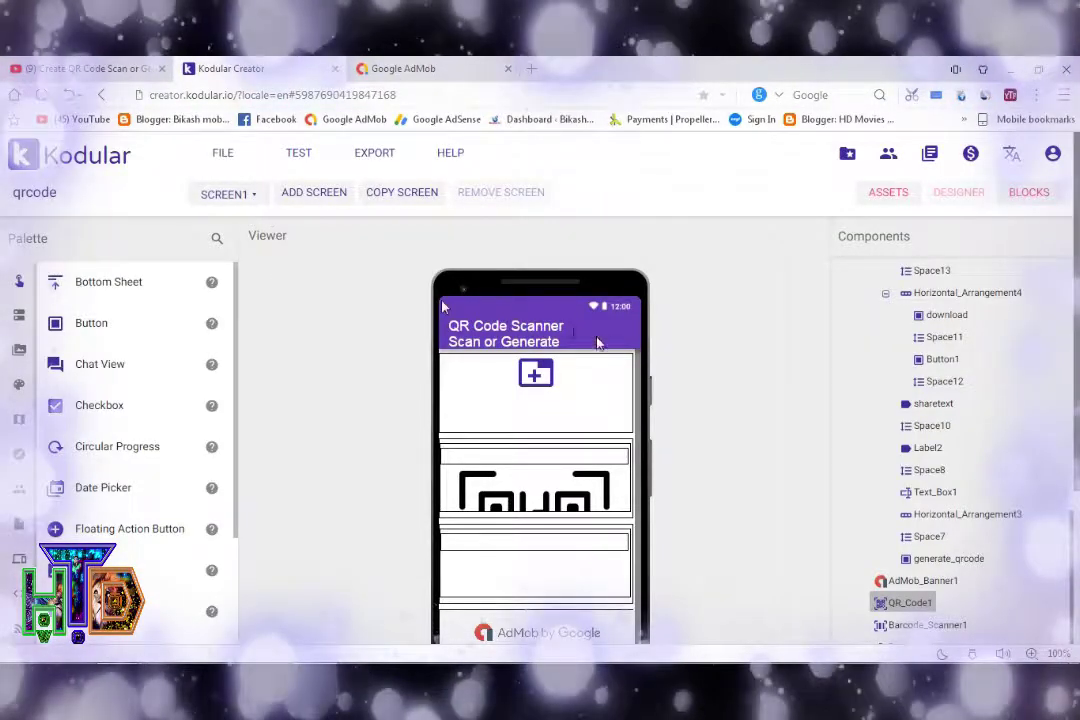
pyautogui.scroll(-1, 712, 387)
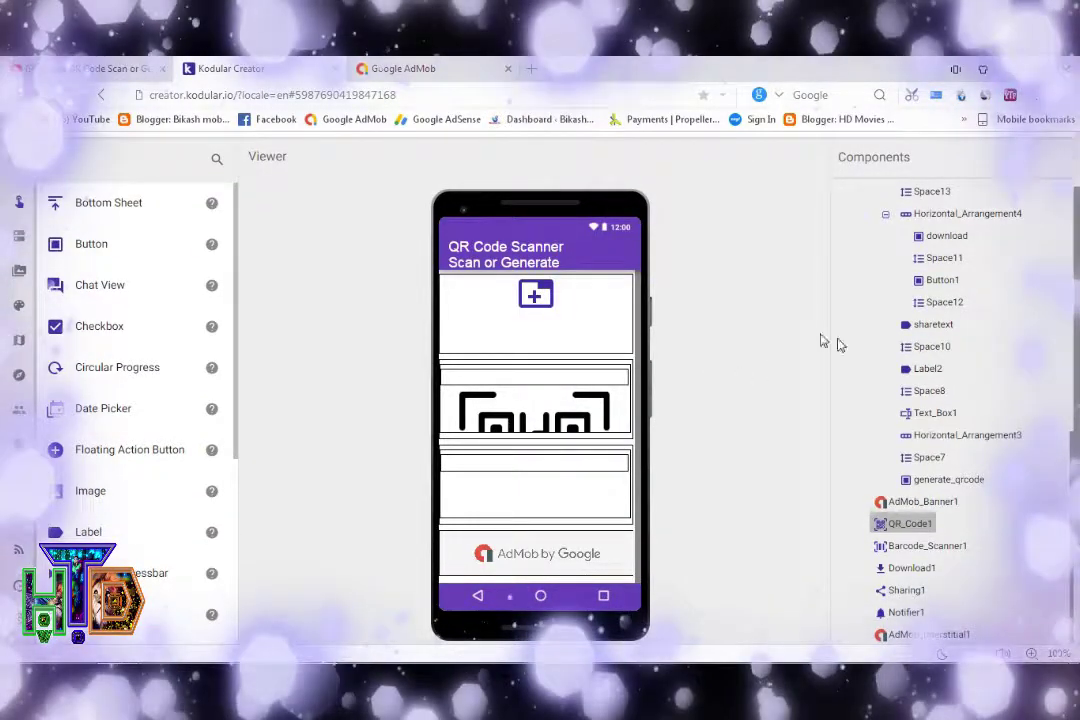
pyautogui.scroll(10, 945, 351)
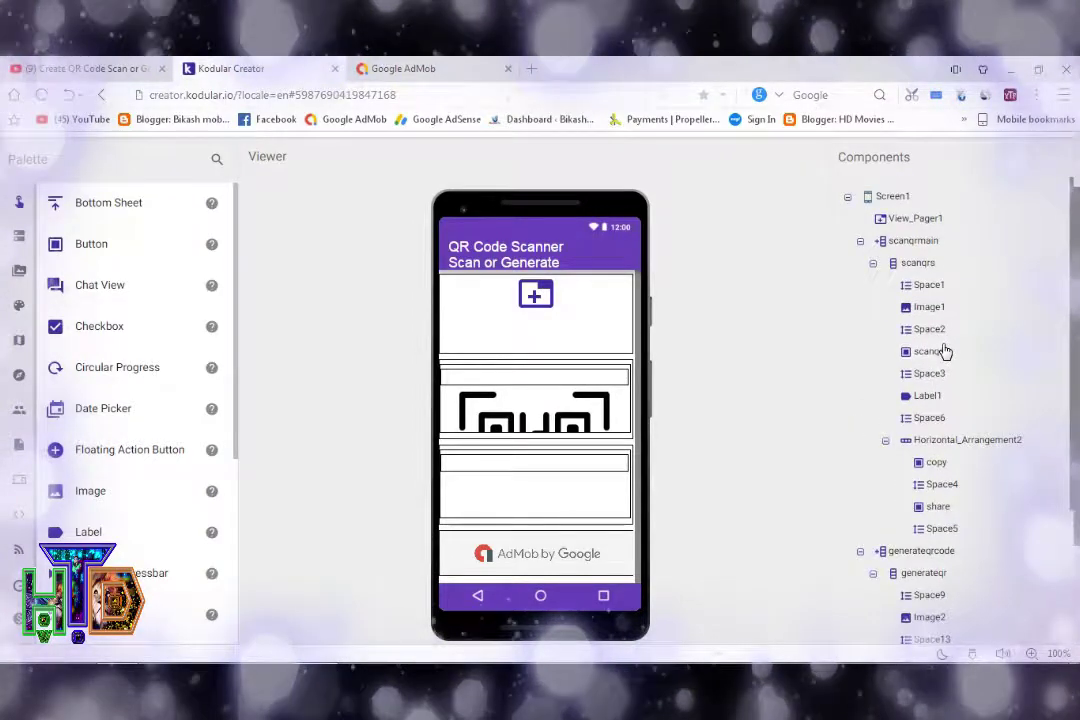
pyautogui.scroll(2, 945, 351)
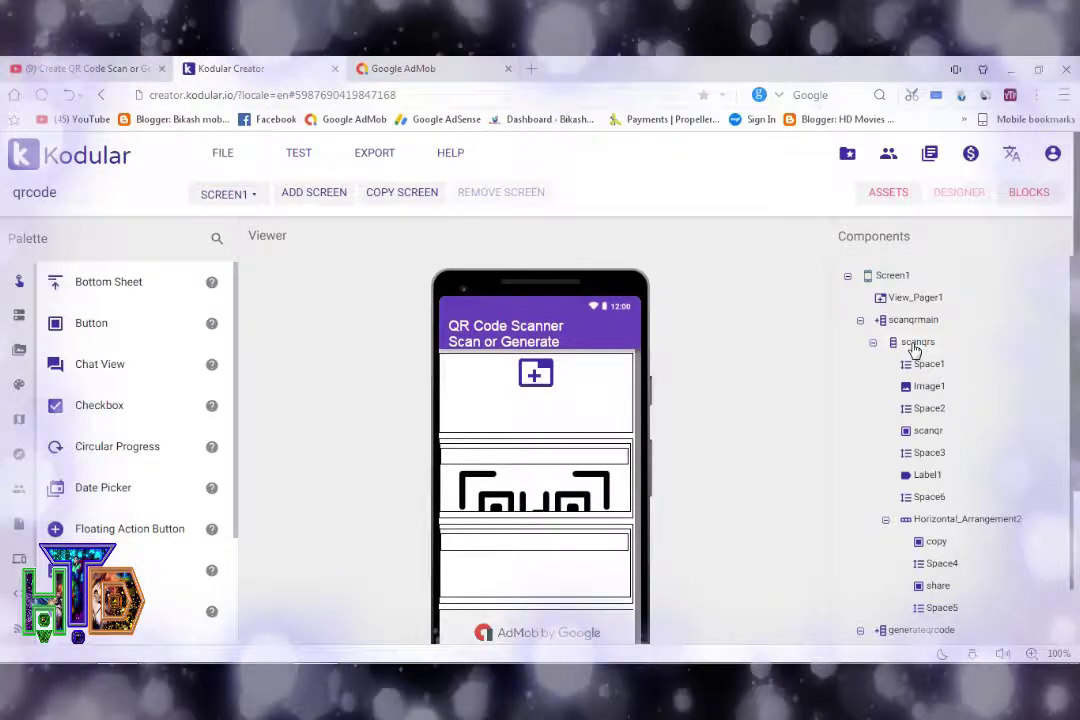
pyautogui.click(914, 345)
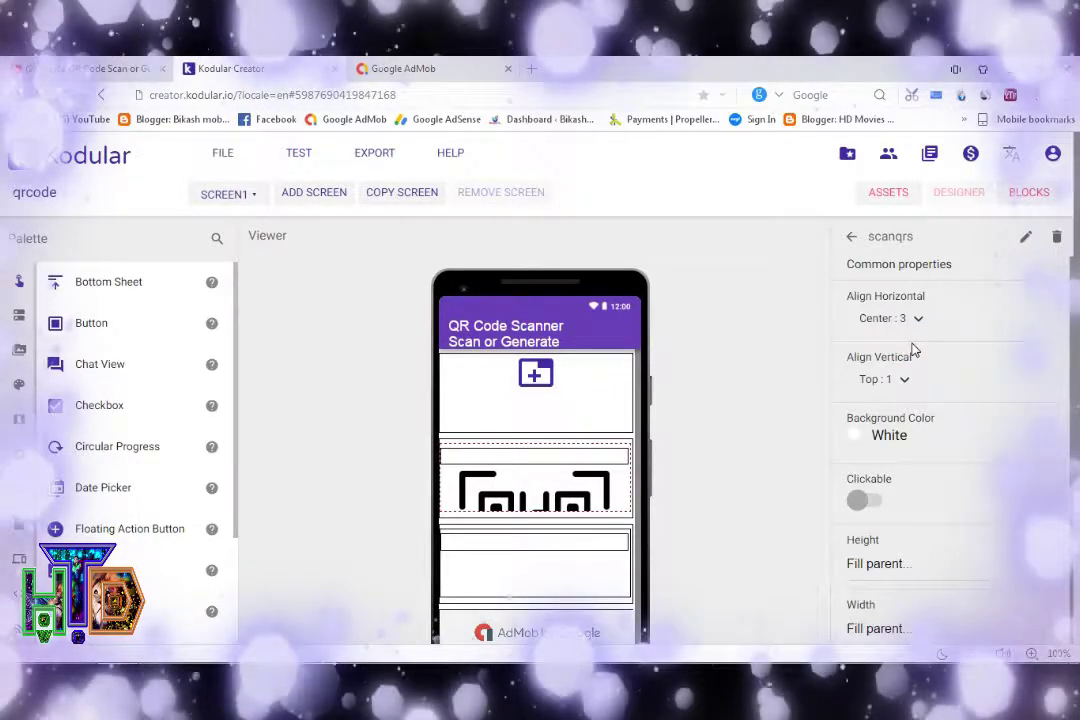
pyautogui.scroll(-1, 912, 349)
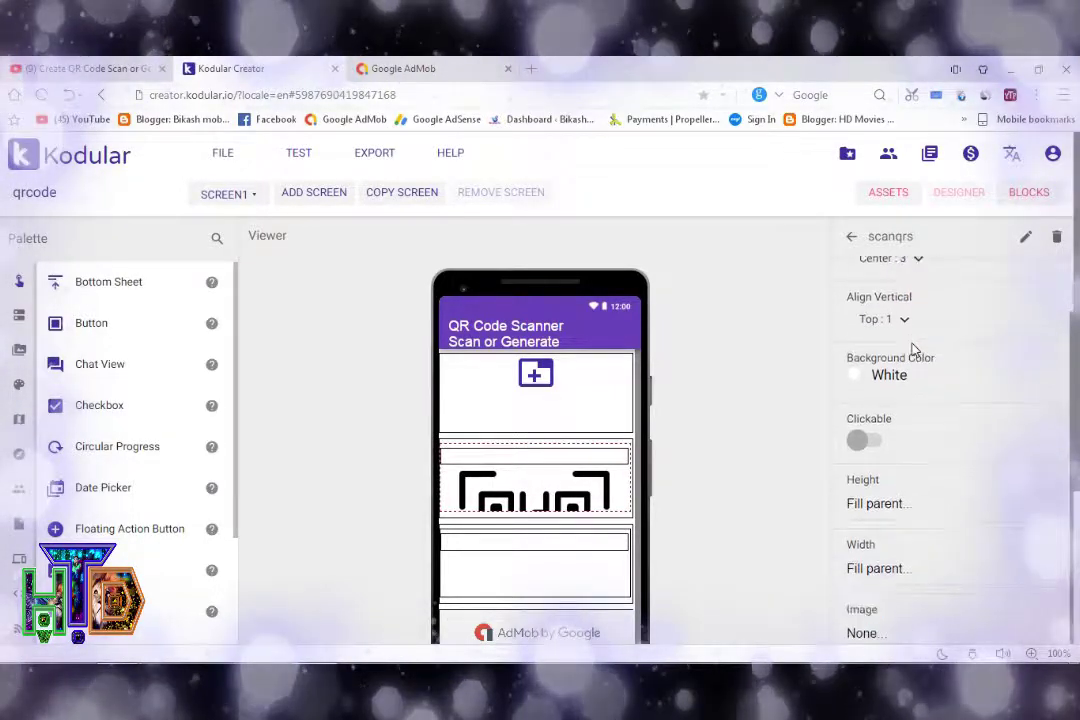
# Review the remaining size, image and visibility properties of scanqrs and return to the component tree
pyautogui.scroll(-3, 912, 349)
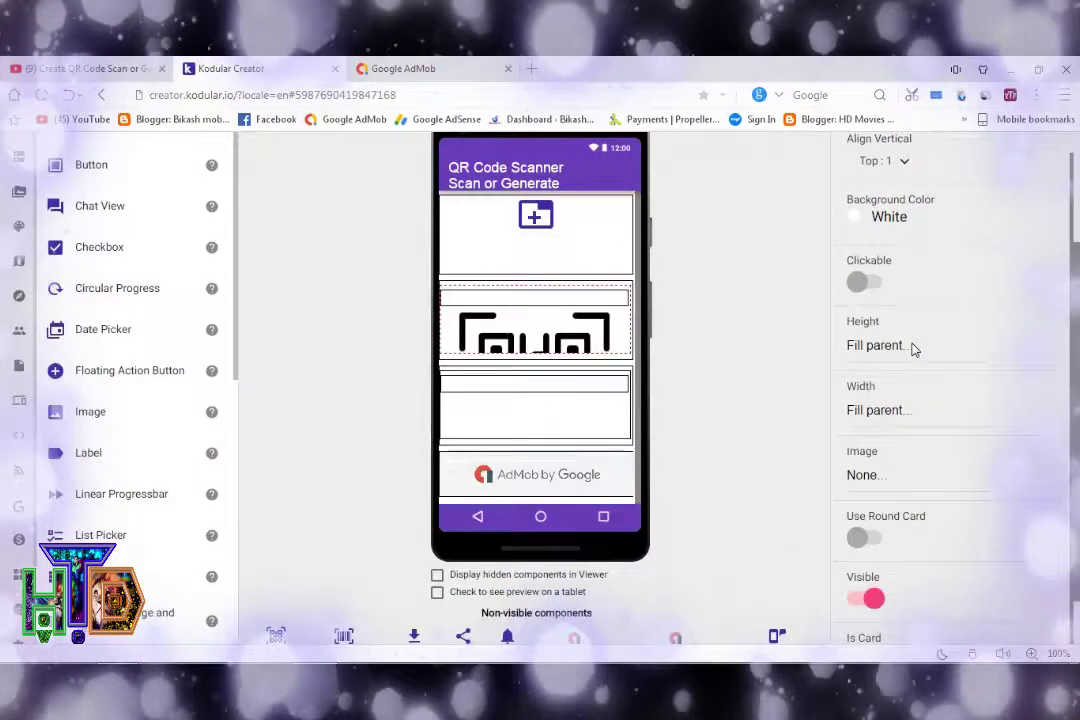
pyautogui.scroll(3, 912, 349)
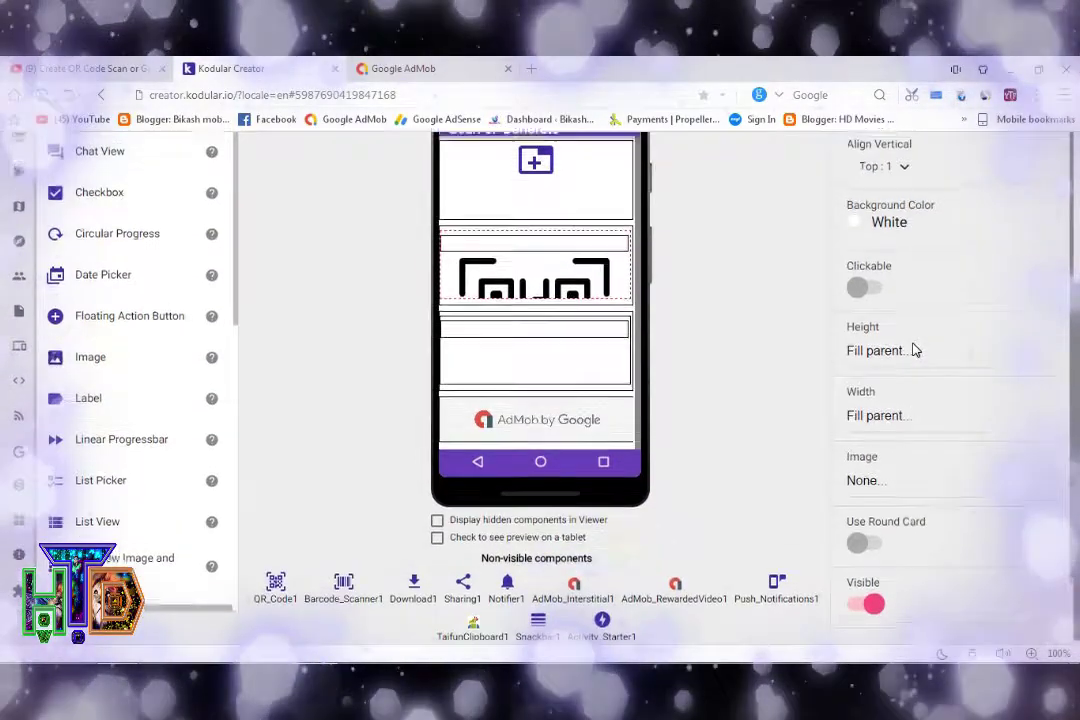
pyautogui.scroll(2, 912, 349)
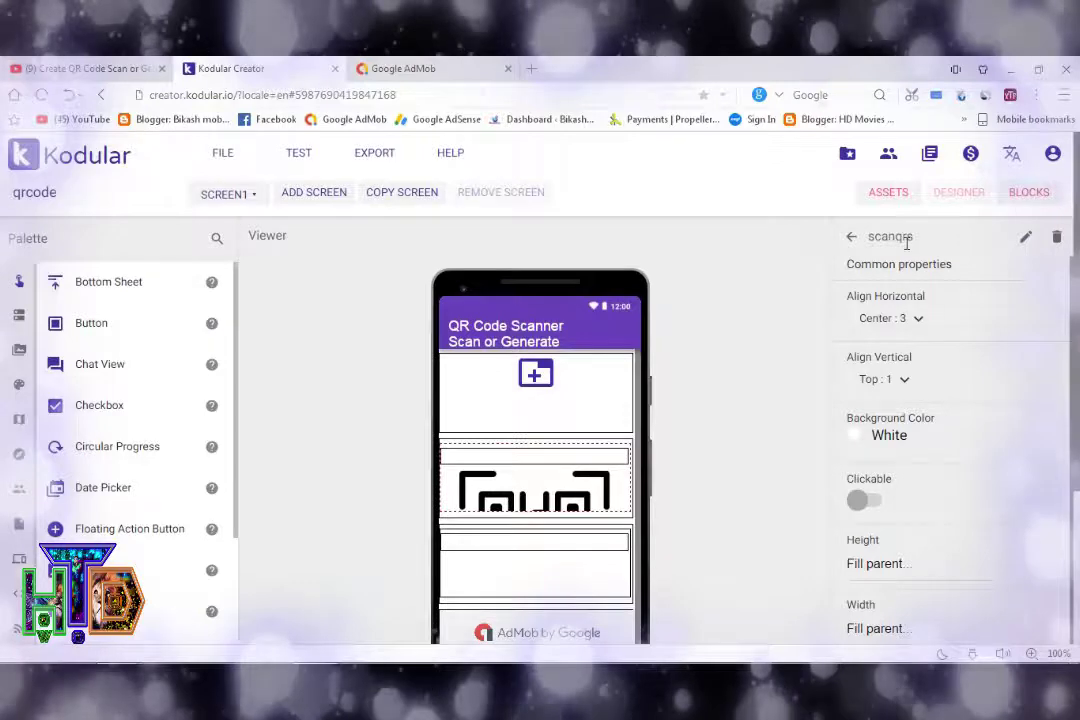
pyautogui.click(850, 240)
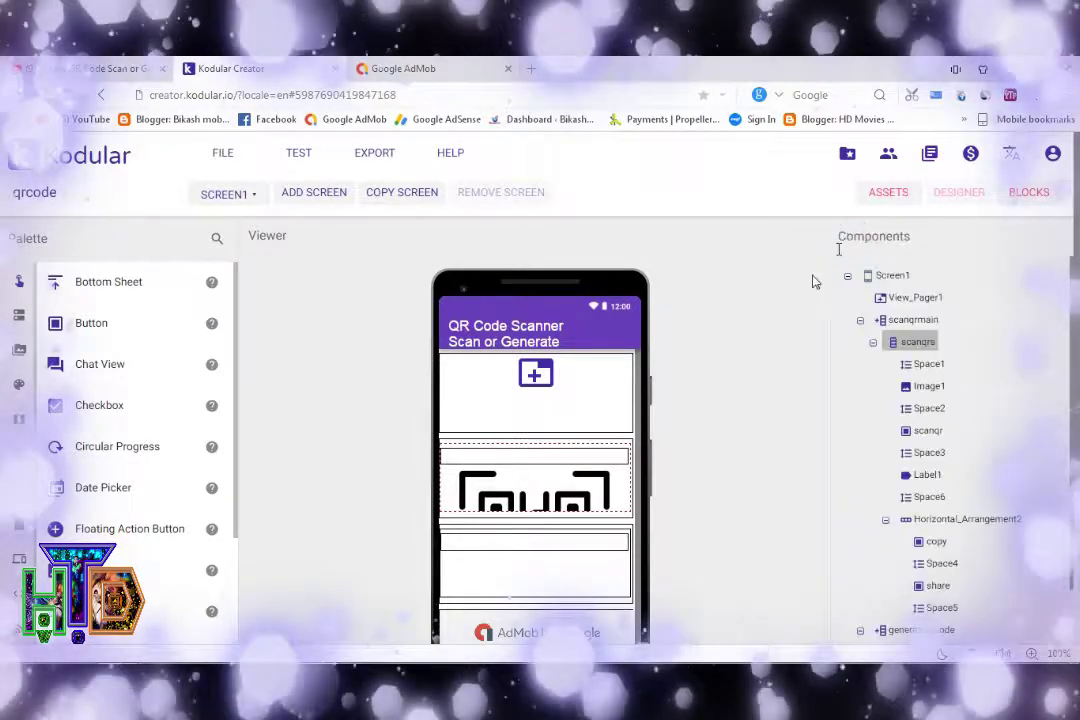
# Select View_Pager1, scanqrmain, Image1 and Space1 in the phone preview to inspect how the scan page is laid out
pyautogui.click(612, 408)
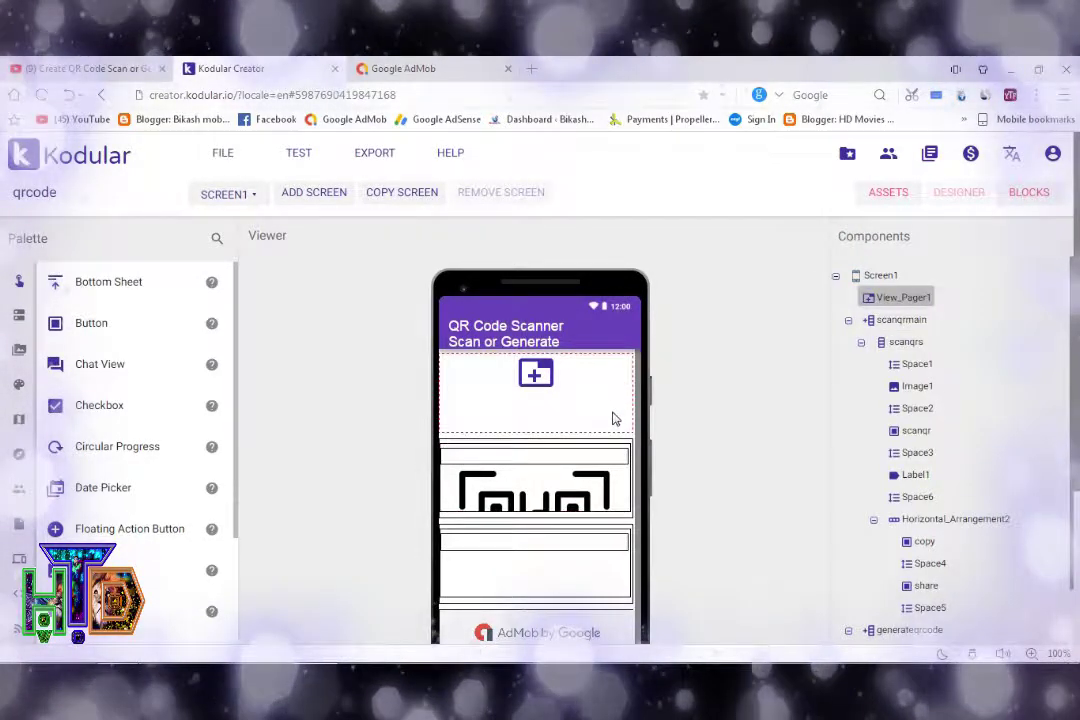
pyautogui.click(600, 444)
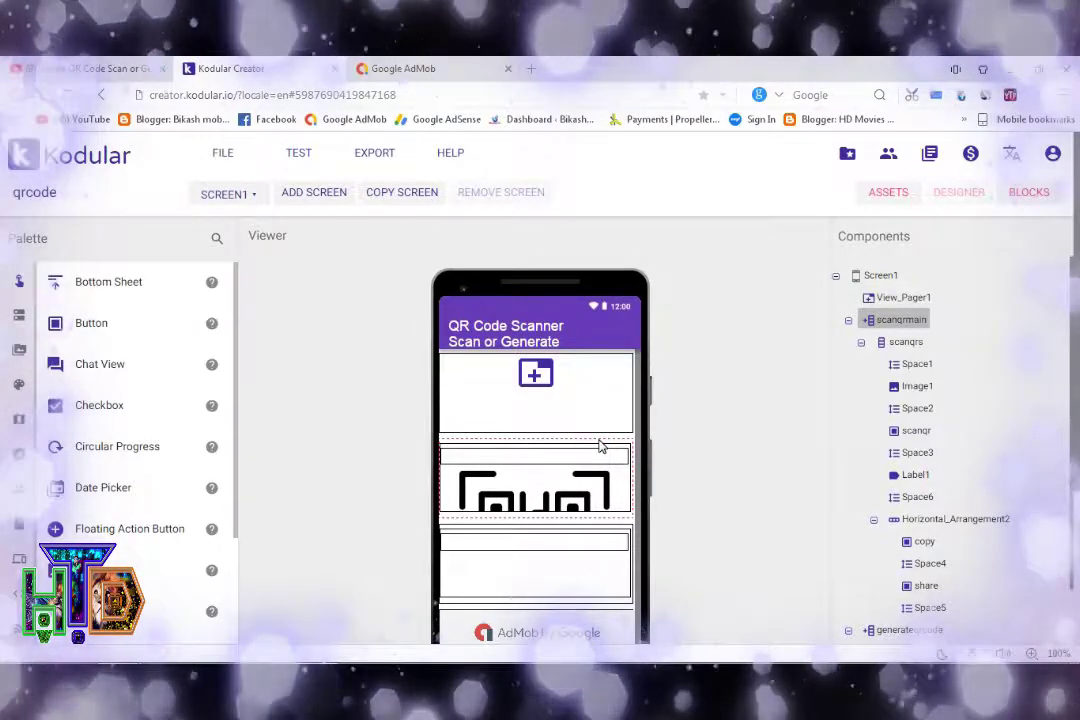
pyautogui.scroll(-1, 600, 444)
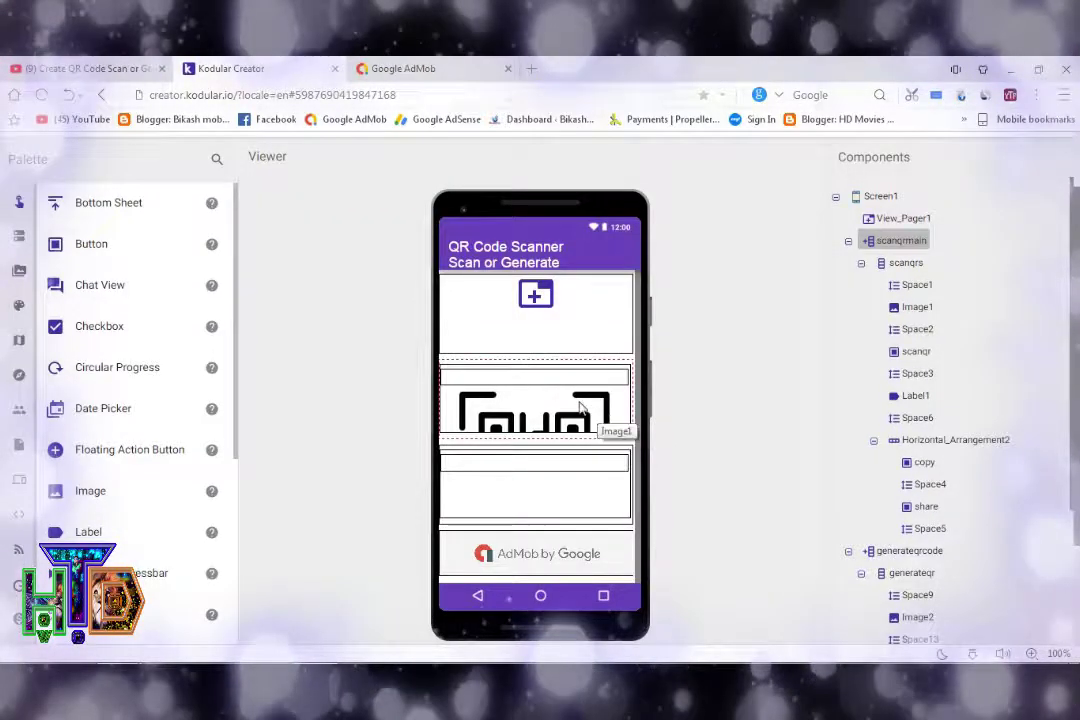
pyautogui.click(580, 405)
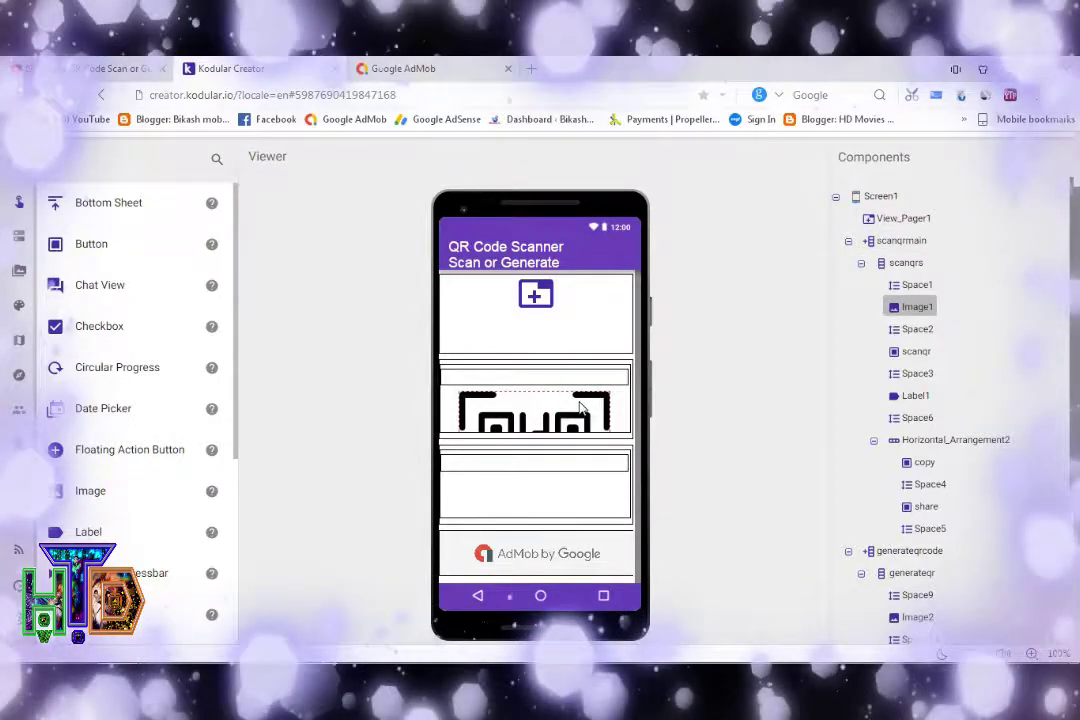
pyautogui.click(562, 382)
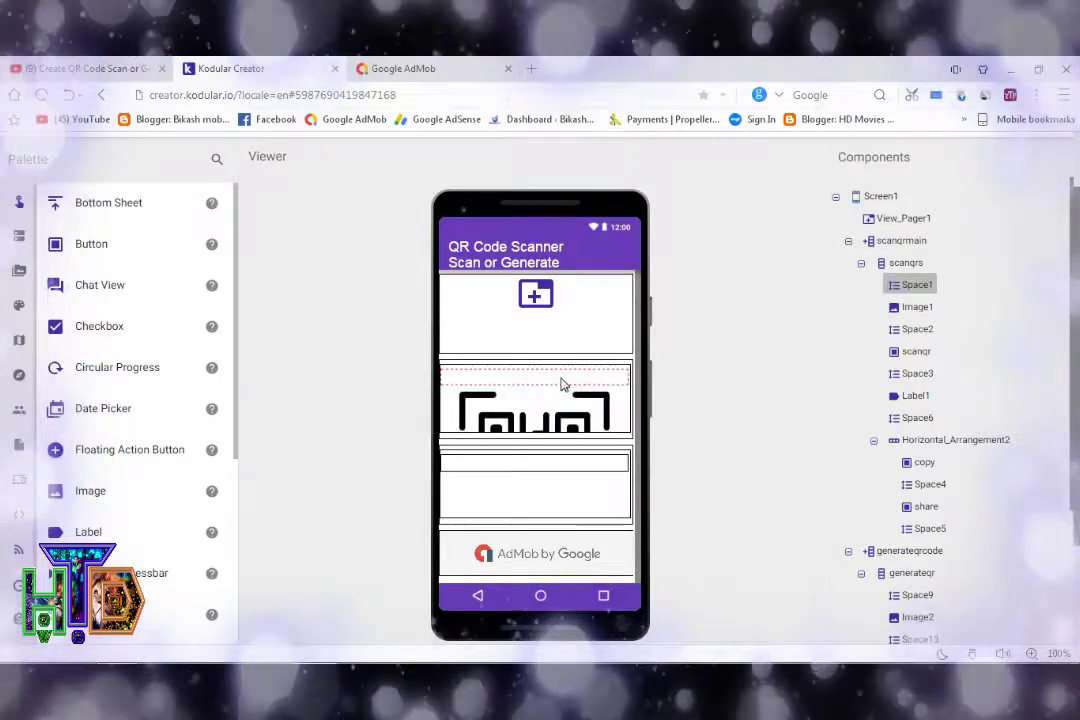
pyautogui.click(545, 441)
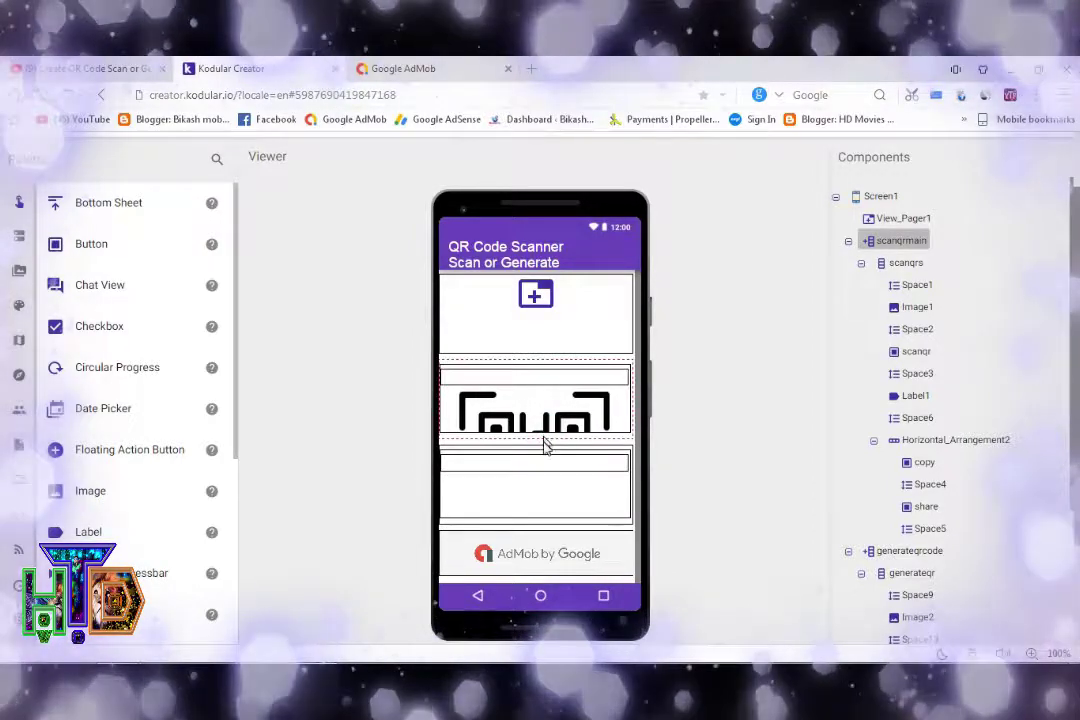
# Examine the properties of the generateqrcode arrangement and the components nested inside it
pyautogui.click(545, 455)
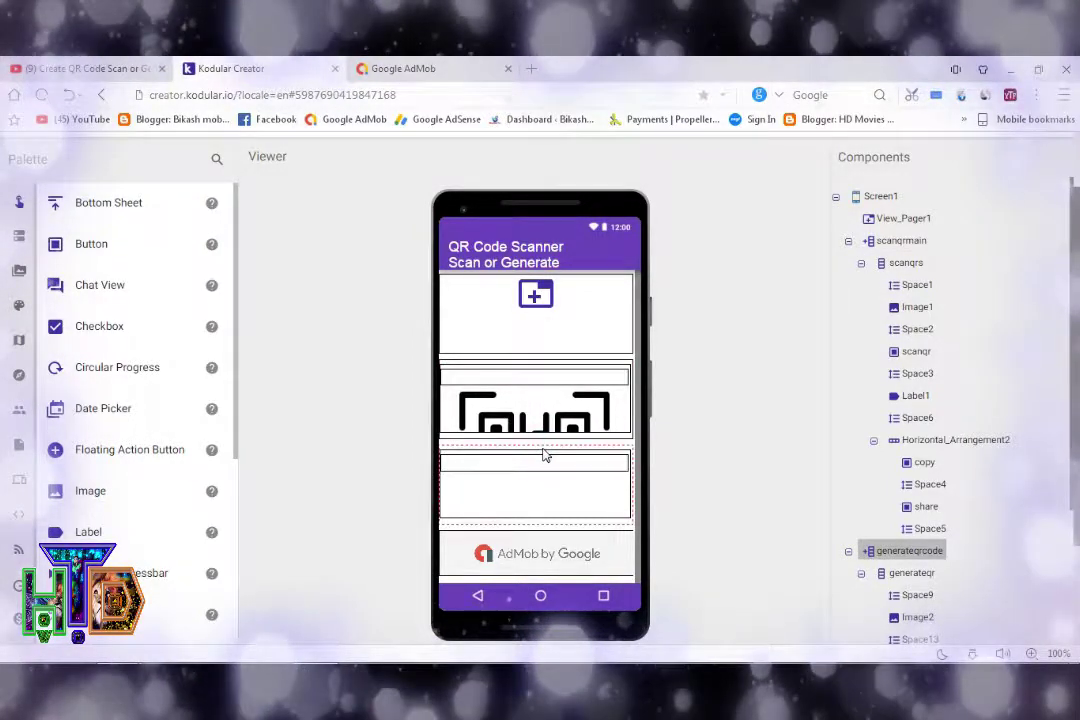
pyautogui.scroll(-2, 545, 455)
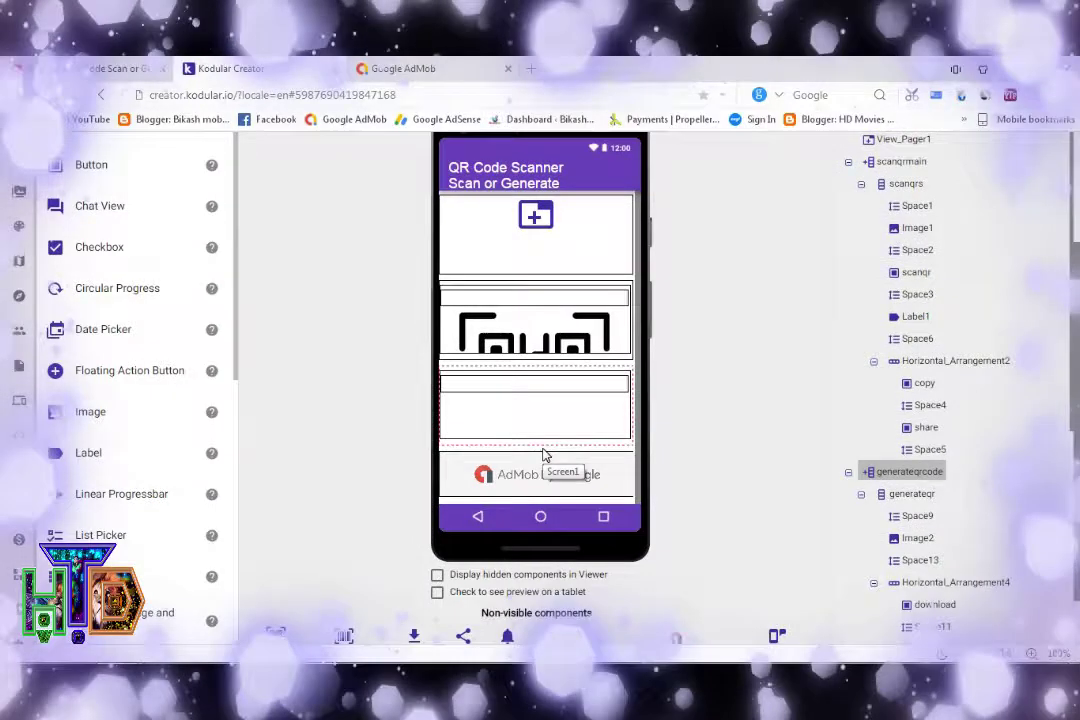
pyautogui.scroll(-5, 912, 476)
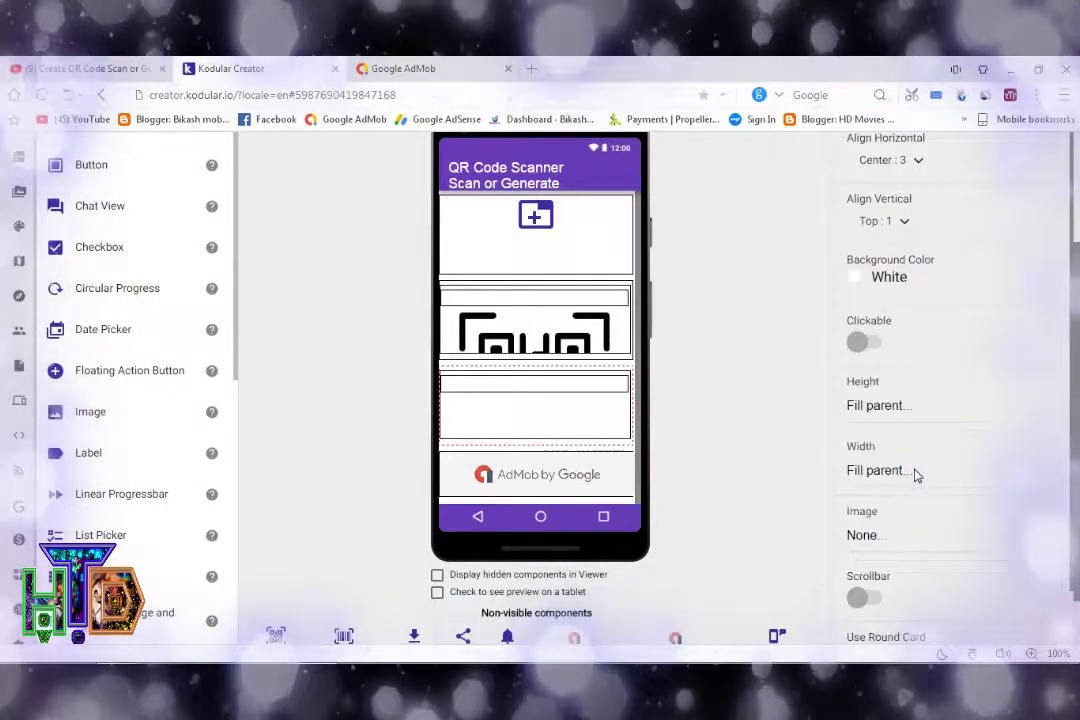
pyautogui.scroll(-5, 912, 476)
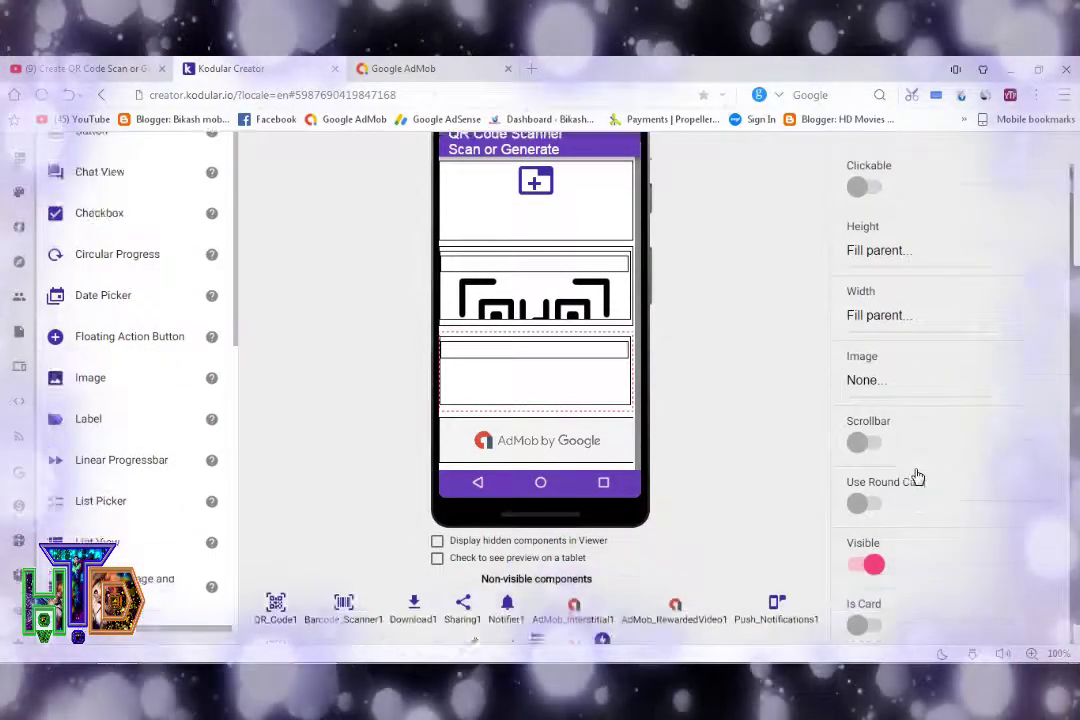
pyautogui.scroll(5, 918, 477)
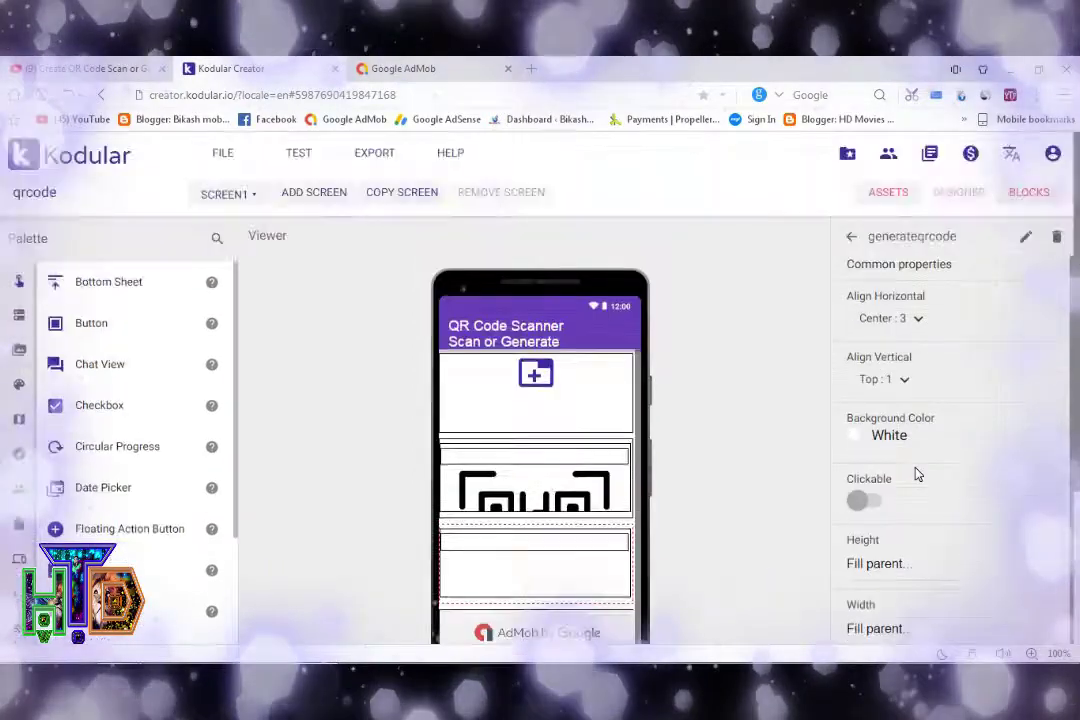
pyautogui.click(850, 241)
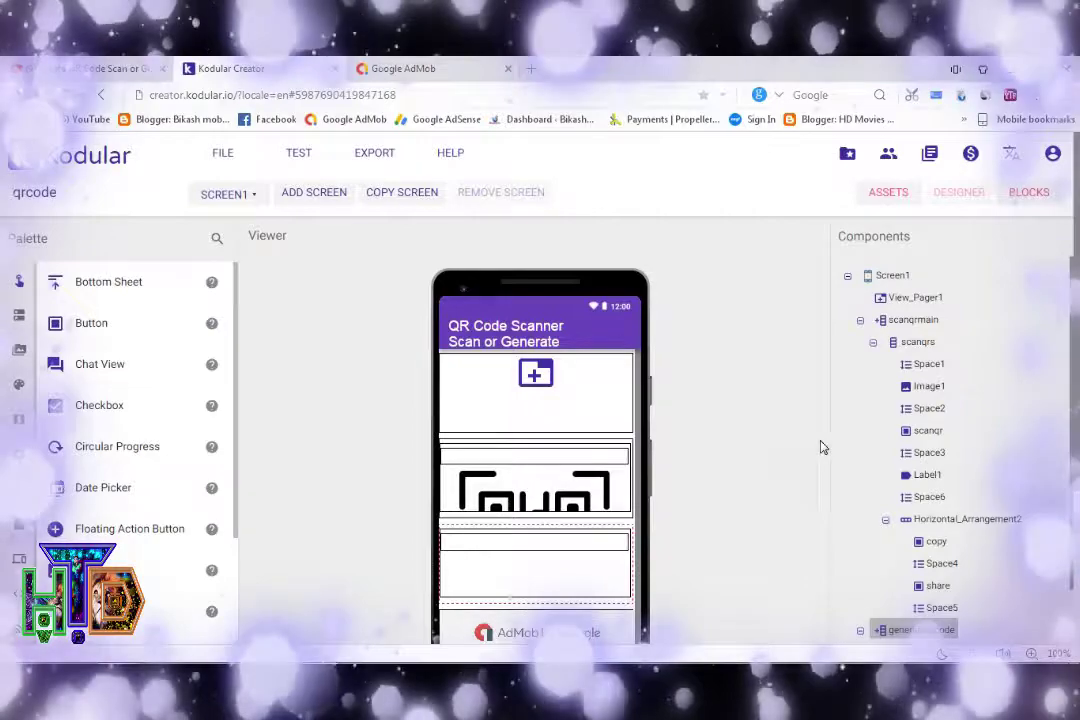
pyautogui.scroll(-3, 822, 447)
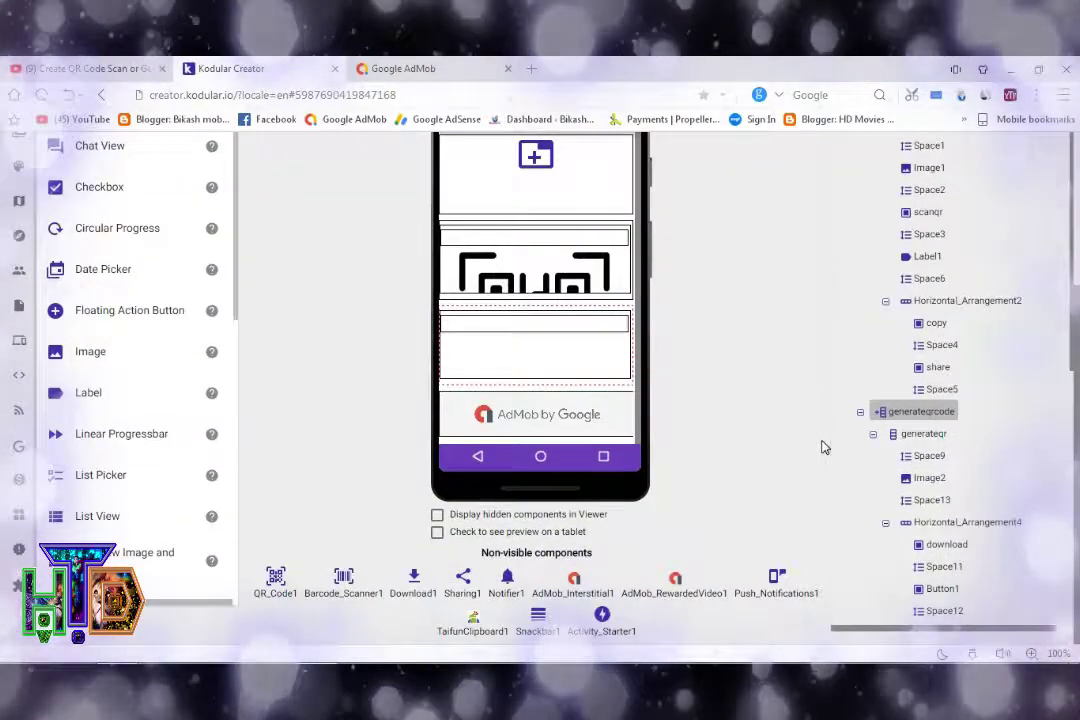
pyautogui.scroll(3, 767, 455)
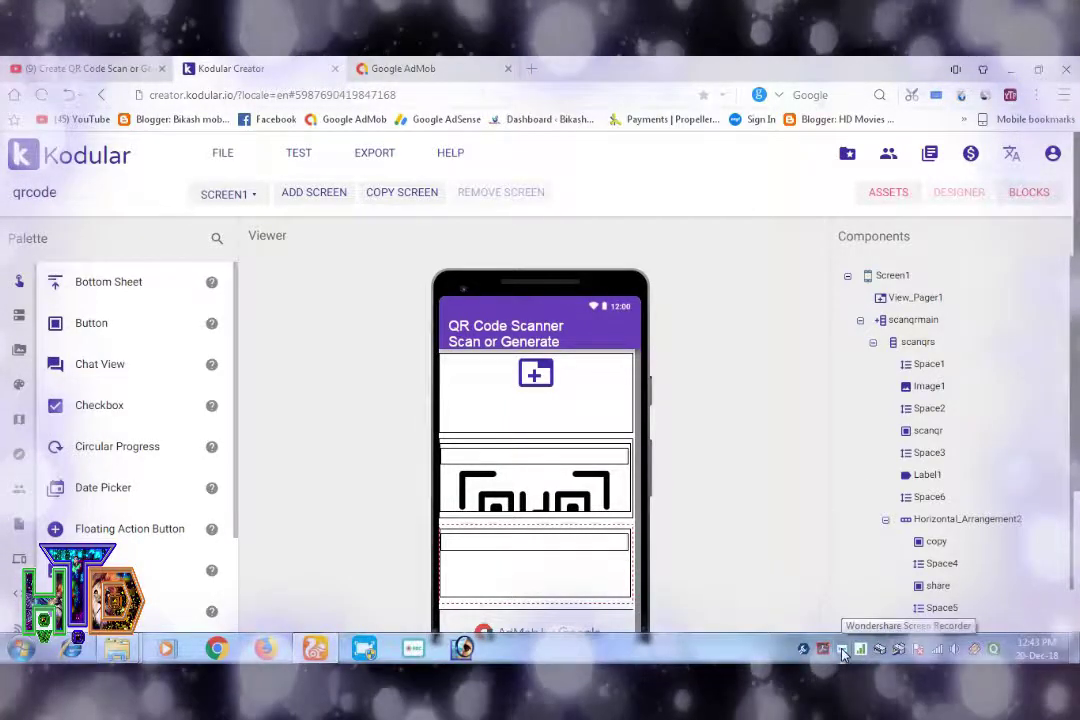
pyautogui.rightClick(842, 652)
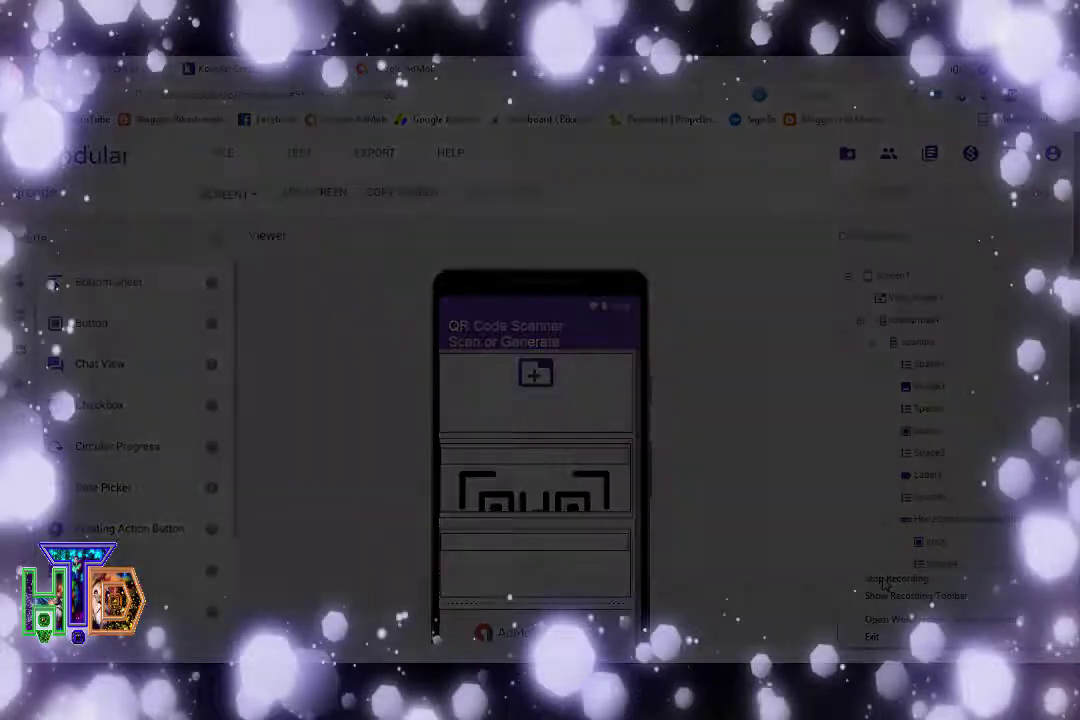